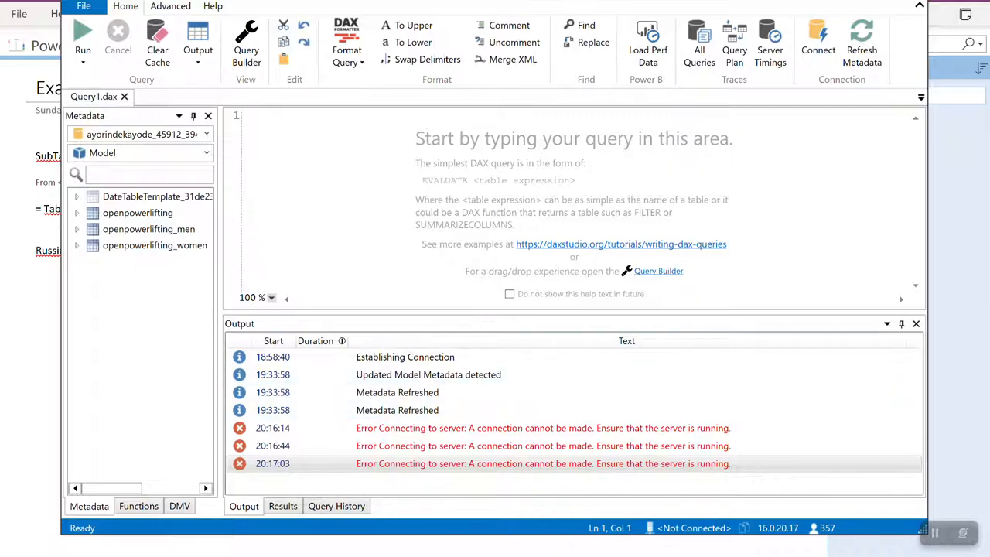
# - Launch Power BI Desktop and open the most recent report, the PowerBiProject_Update file from the Downloads folder
pyautogui.press('super')
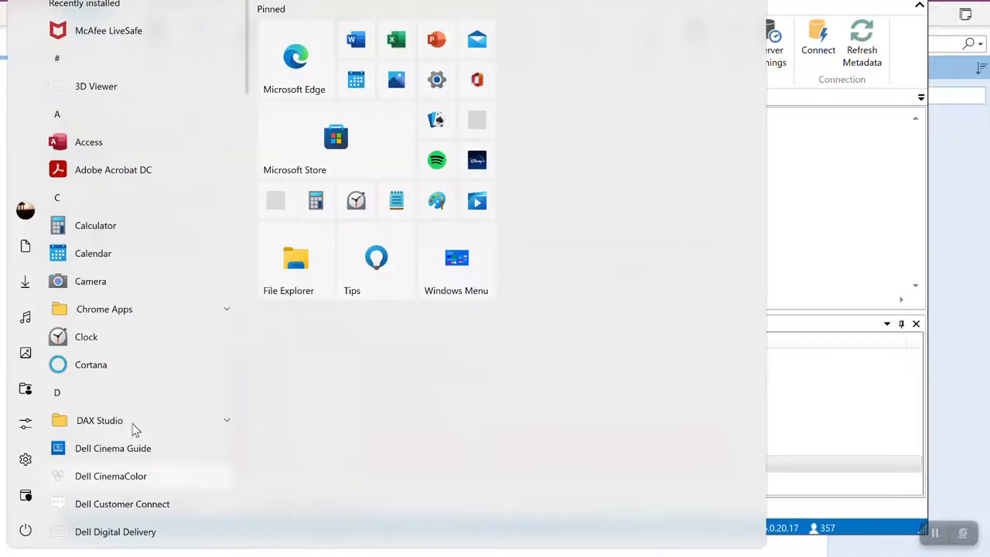
pyautogui.scroll(-6, 164, 420)
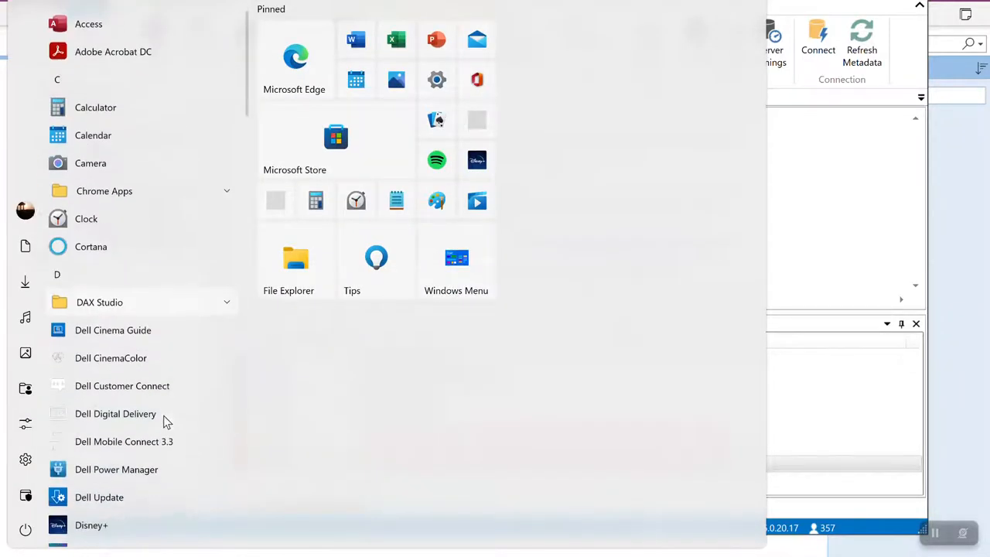
pyautogui.scroll(-10, 164, 422)
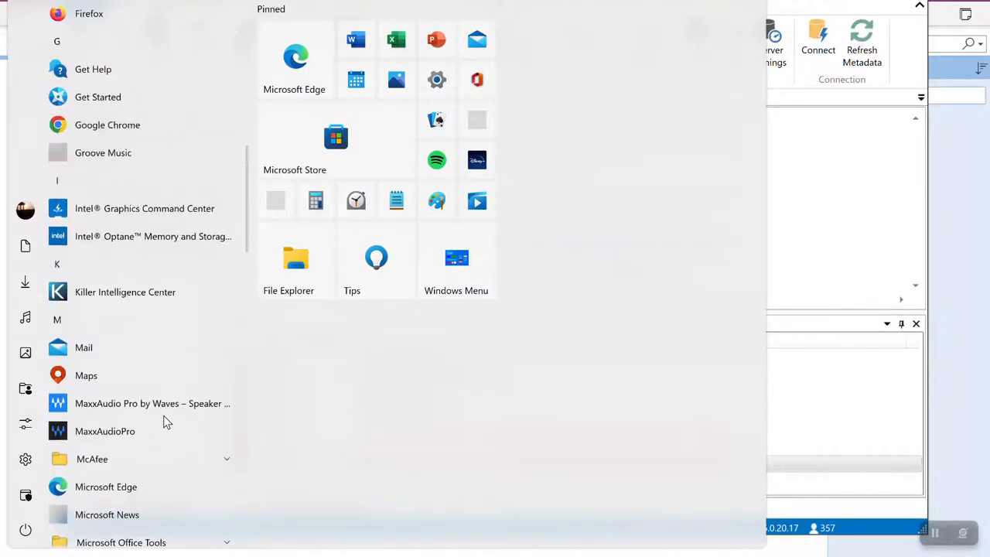
pyautogui.scroll(-5, 163, 422)
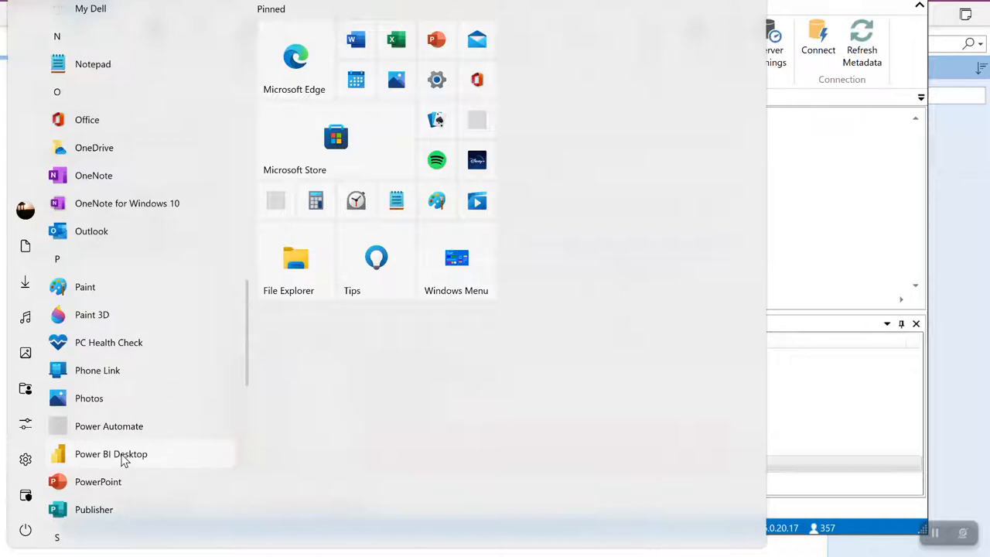
pyautogui.click(123, 462)
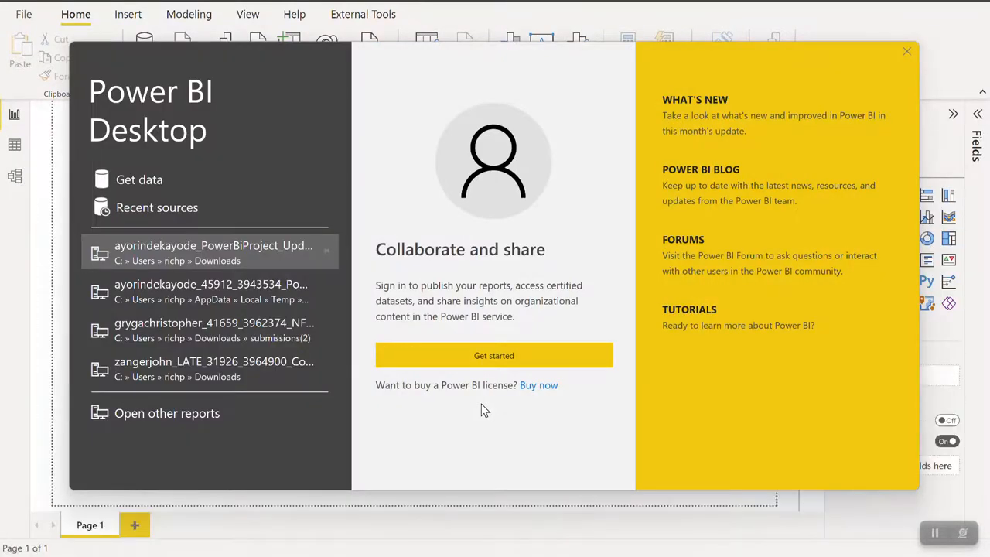
pyautogui.click(169, 244)
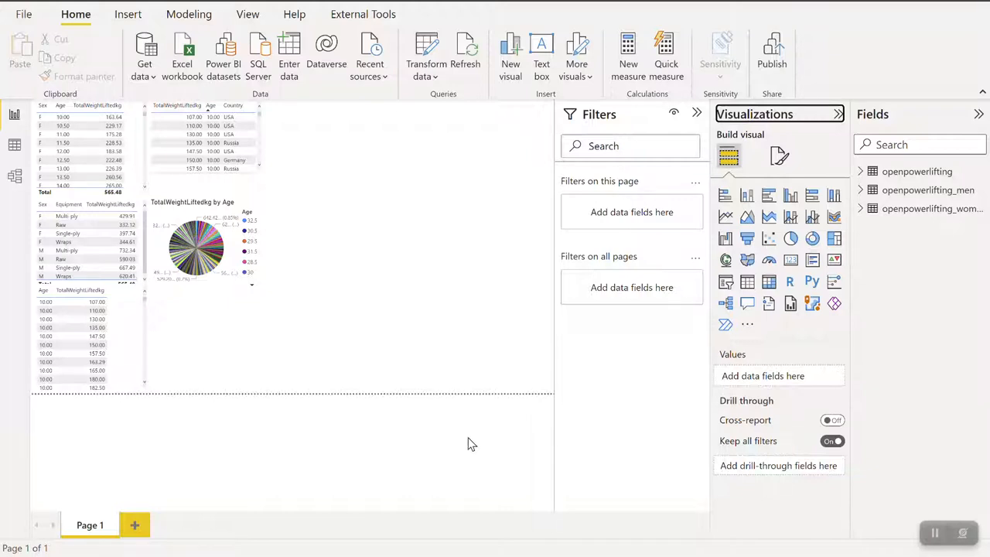
# - Switch to the model view and delete the openpowerlifting_men table from the model
pyautogui.click(15, 176)
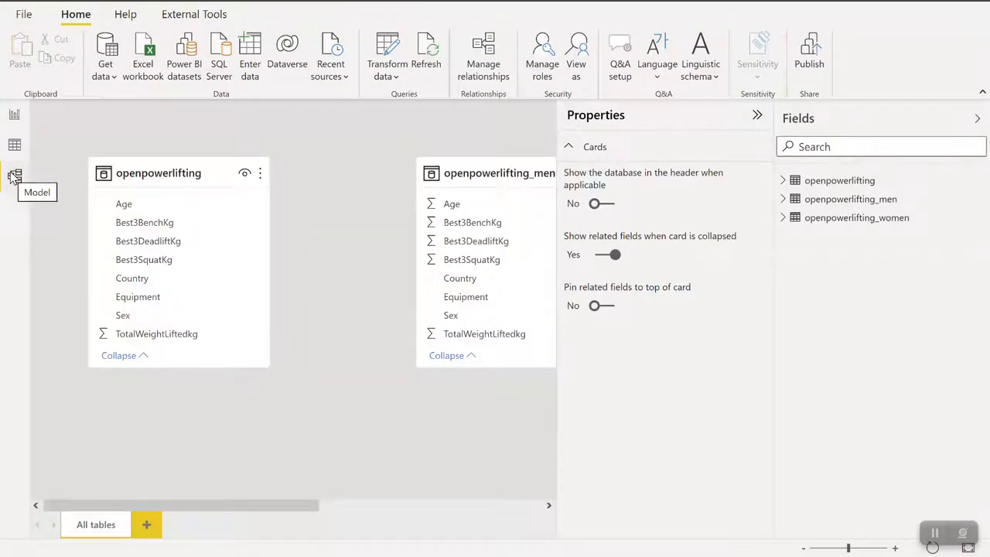
pyautogui.click(755, 117)
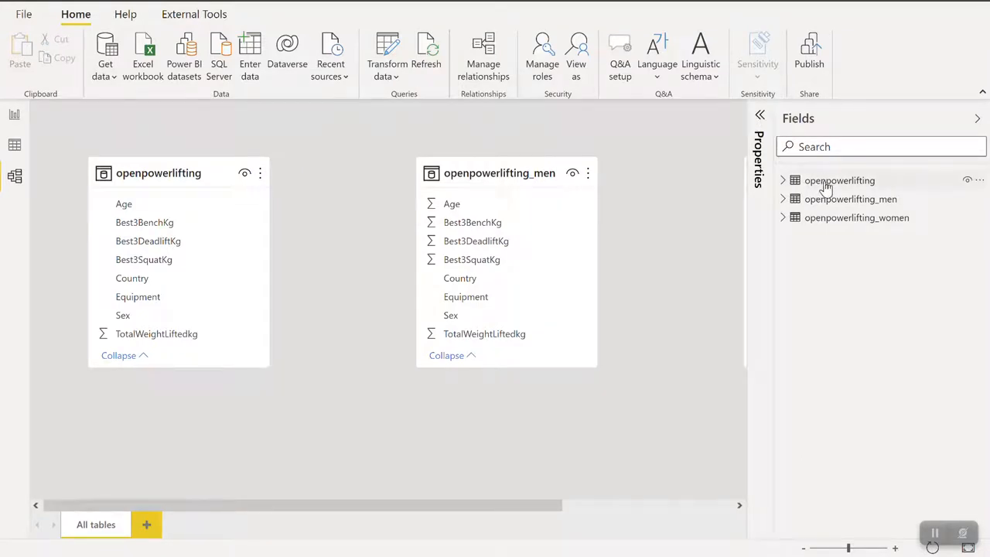
pyautogui.moveTo(828, 187)
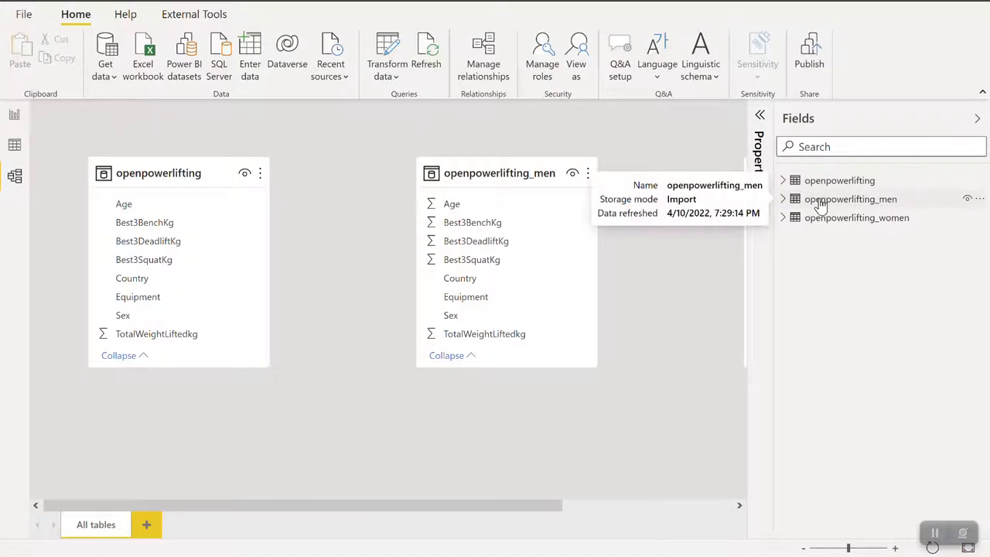
pyautogui.rightClick(821, 202)
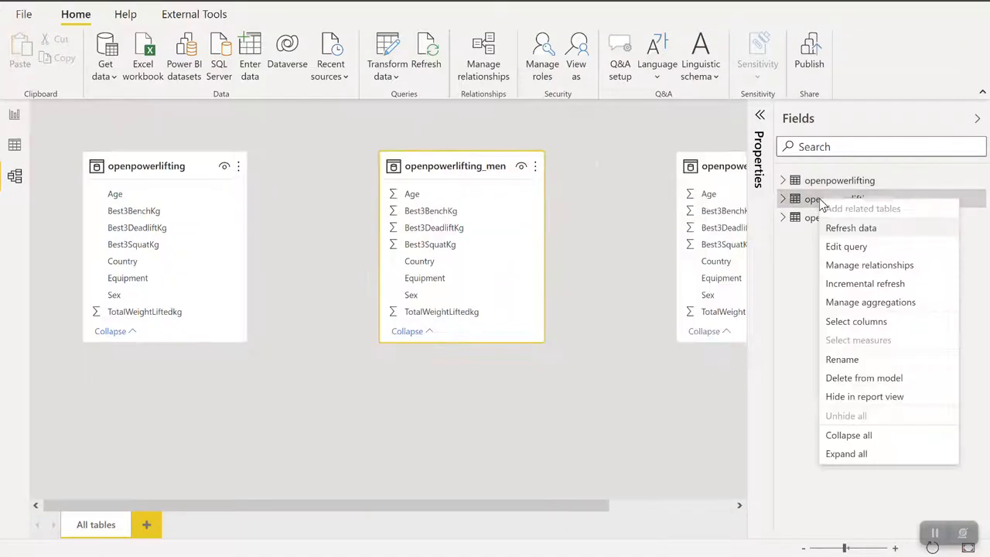
pyautogui.click(851, 378)
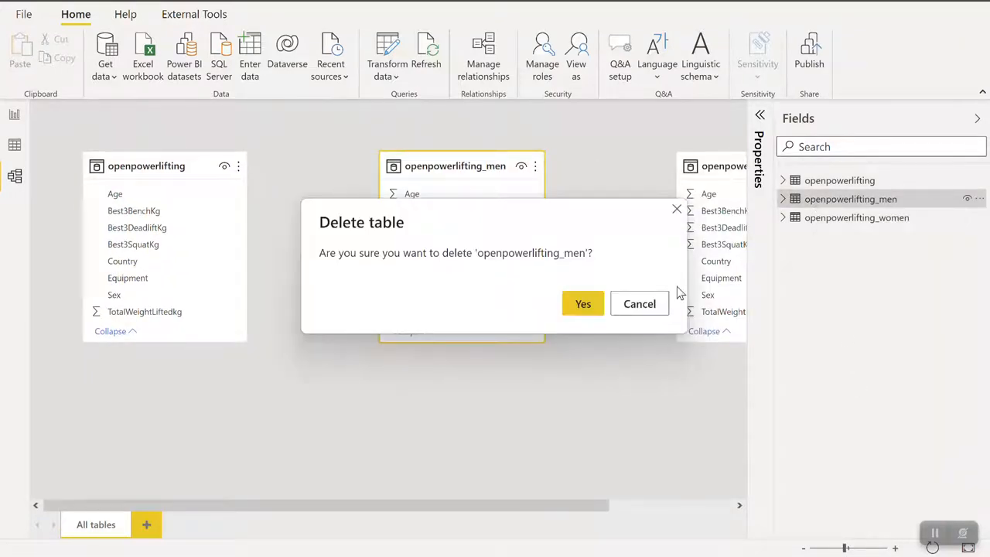
pyautogui.click(585, 304)
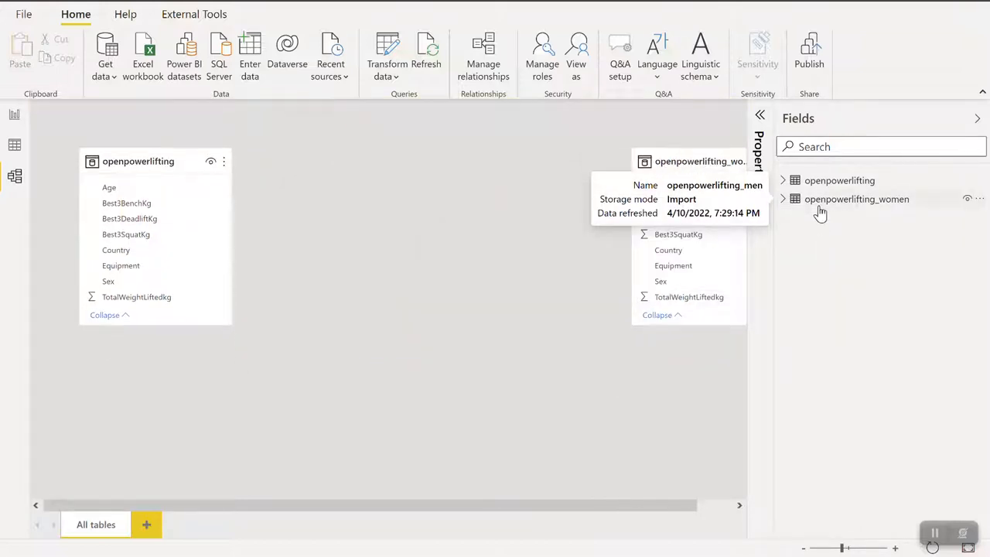
# - Delete the openpowerlifting_women table from the model
pyautogui.rightClick(820, 202)
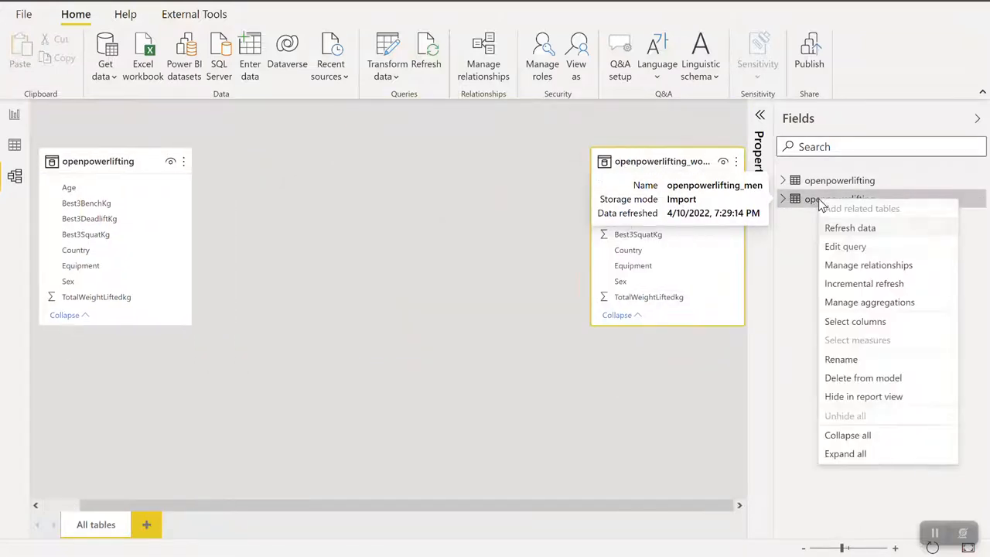
pyautogui.click(851, 379)
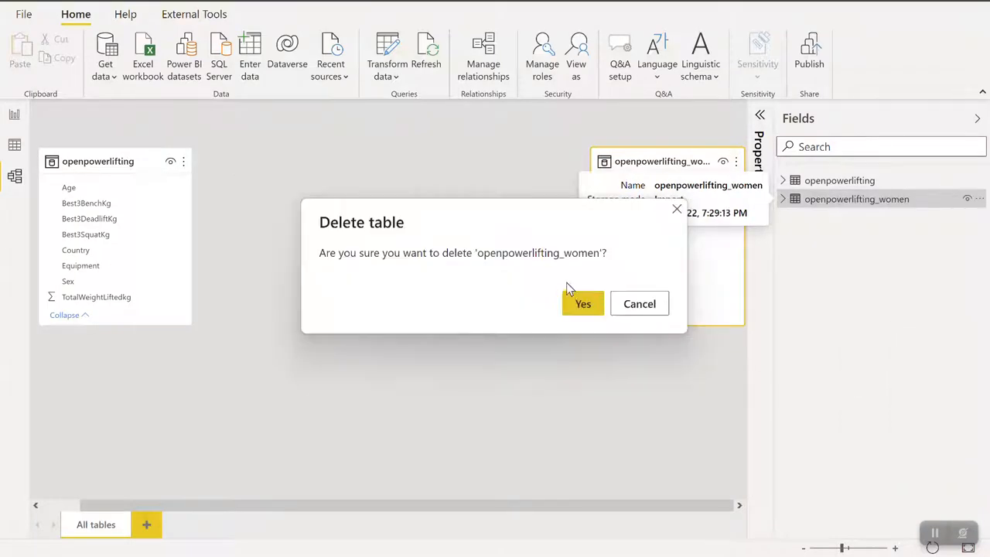
pyautogui.click(583, 304)
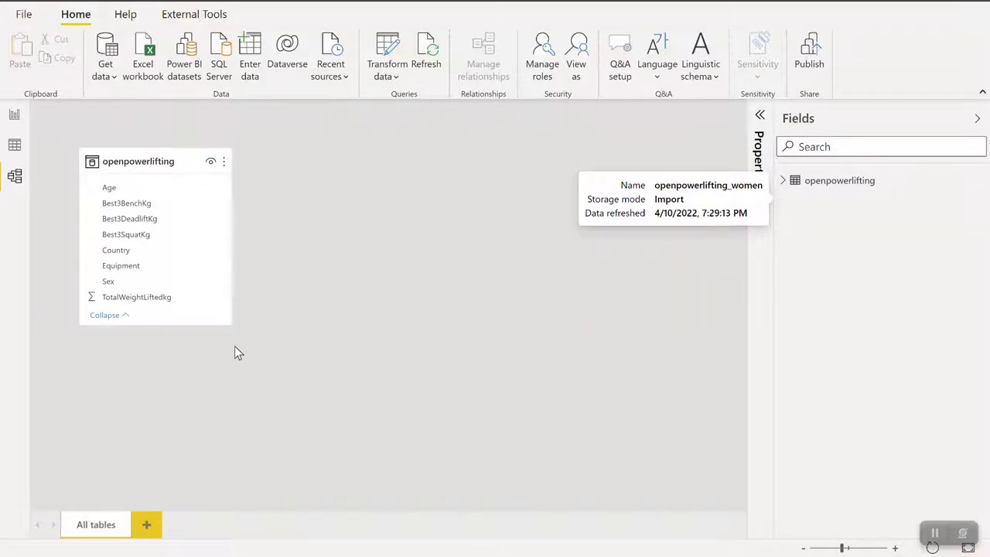
# - Show the rows of the openpowerlifting table and open the data in the Power Query Editor
pyautogui.click(16, 147)
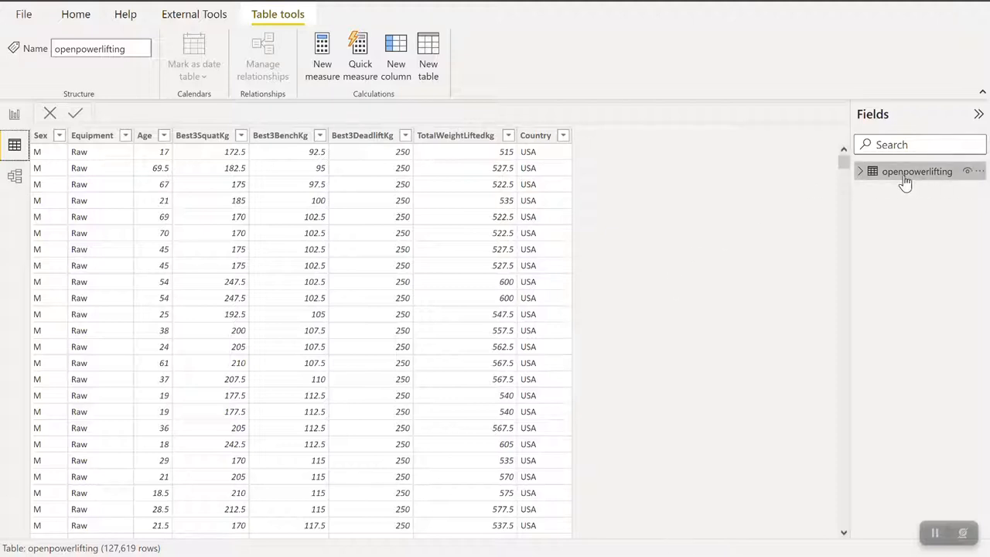
pyautogui.moveTo(892, 177)
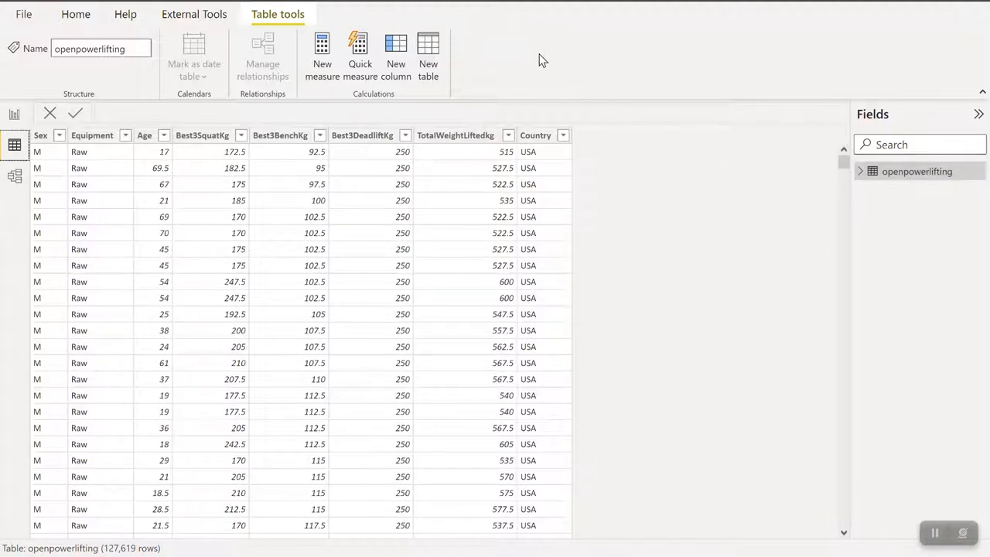
pyautogui.click(75, 15)
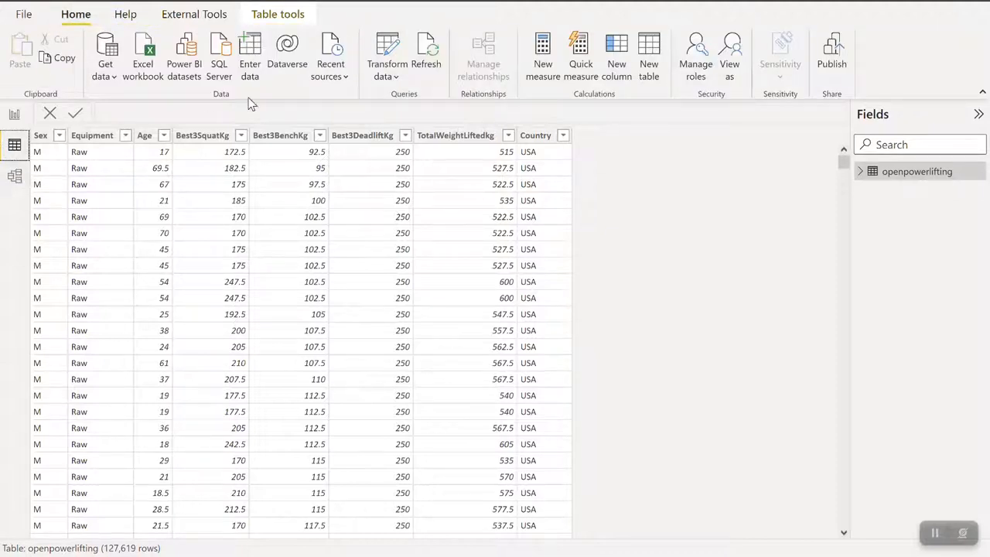
pyautogui.click(385, 53)
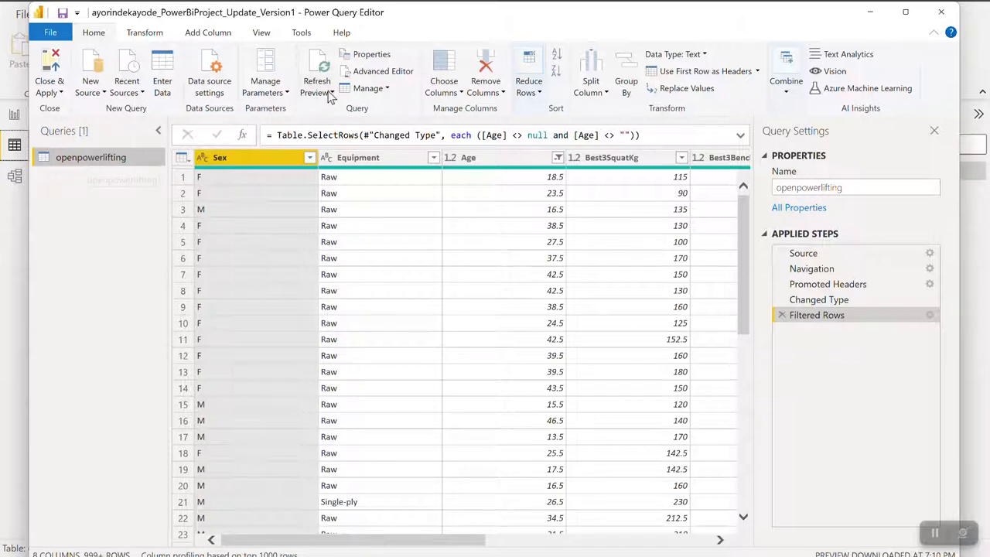
# - Duplicate the openpowerlifting query and rename the copy openpowerlifting_men
pyautogui.click(370, 88)
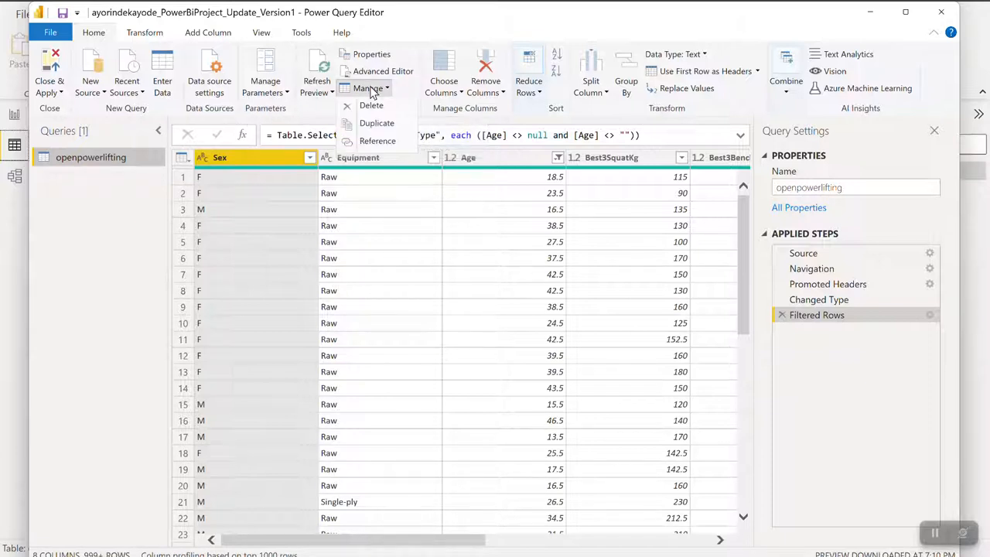
pyautogui.click(378, 123)
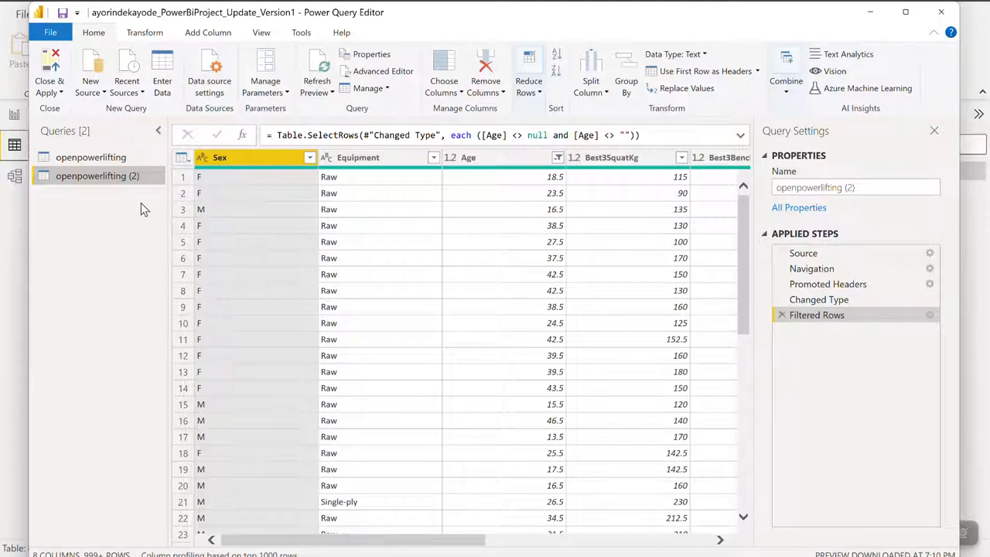
pyautogui.rightClick(104, 176)
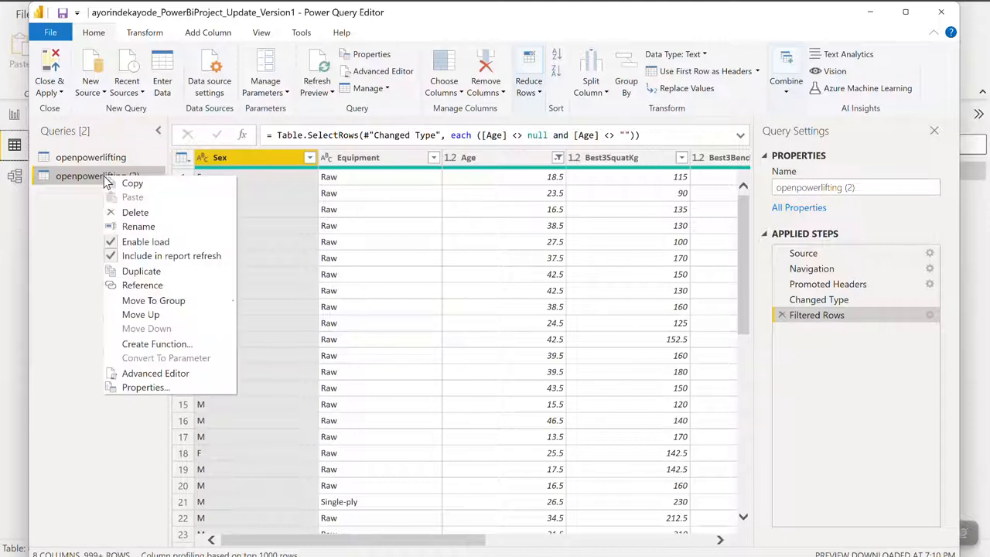
pyautogui.click(143, 226)
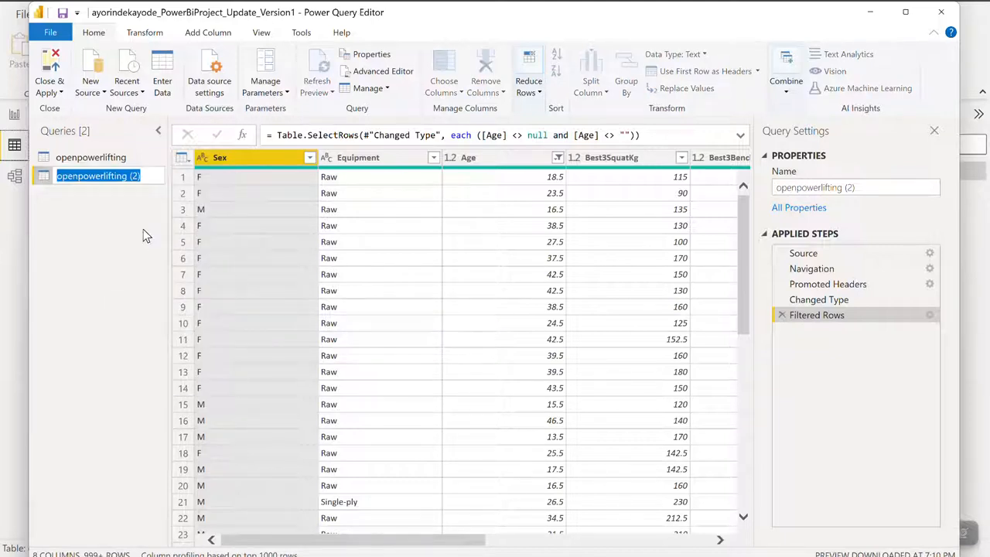
pyautogui.click(145, 176)
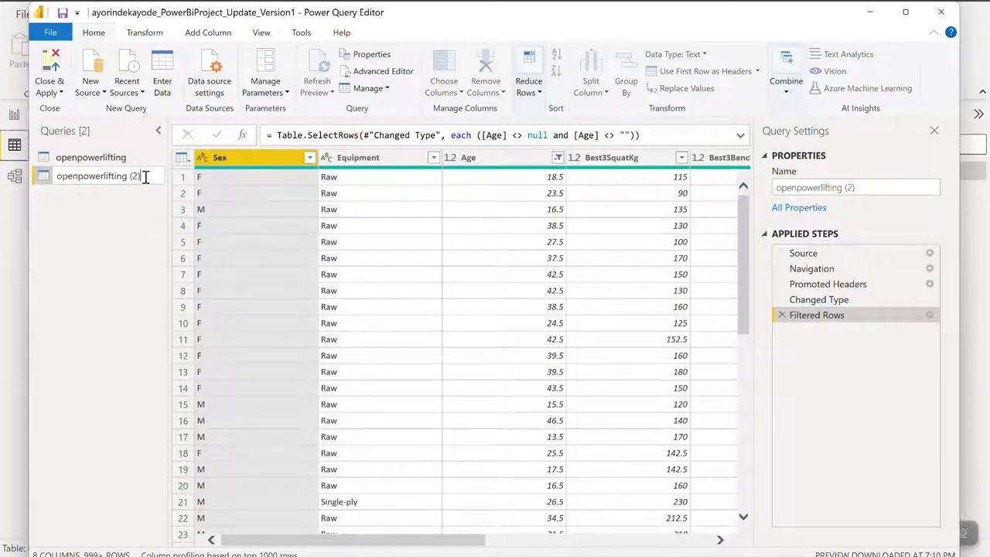
pyautogui.press('BackSpace')
pyautogui.press('BackSpace')
pyautogui.press('BackSpace')
pyautogui.press('BackSpace')
pyautogui.write('_men')
pyautogui.click(124, 247)
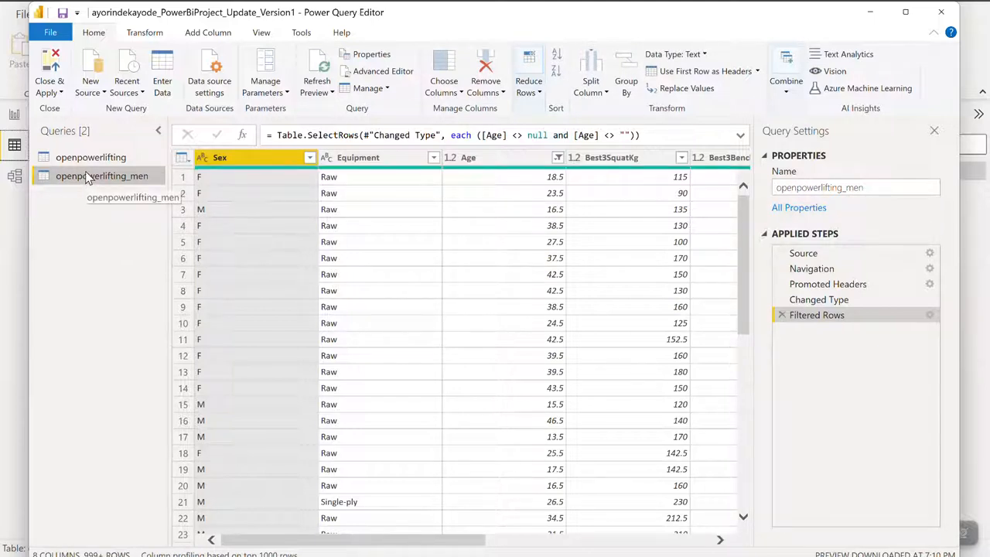
# - Duplicate the openpowerlifting_men query and rename the copy openpowerlifting_women
pyautogui.click(368, 90)
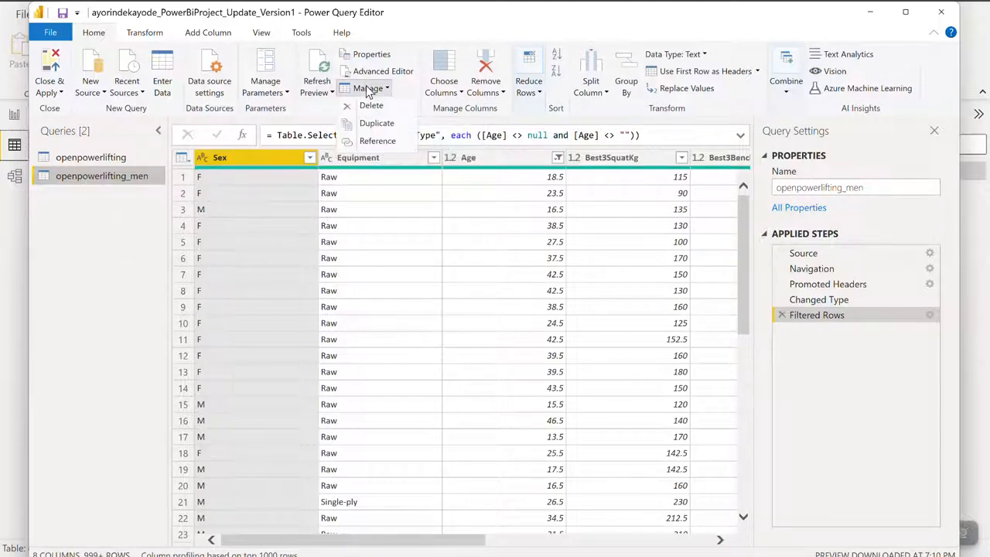
pyautogui.click(377, 123)
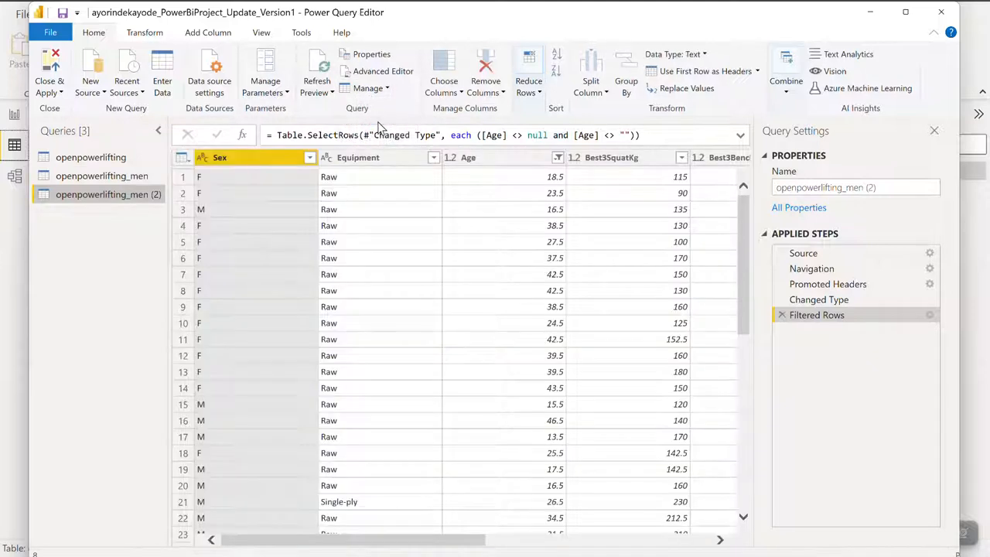
pyautogui.rightClick(117, 198)
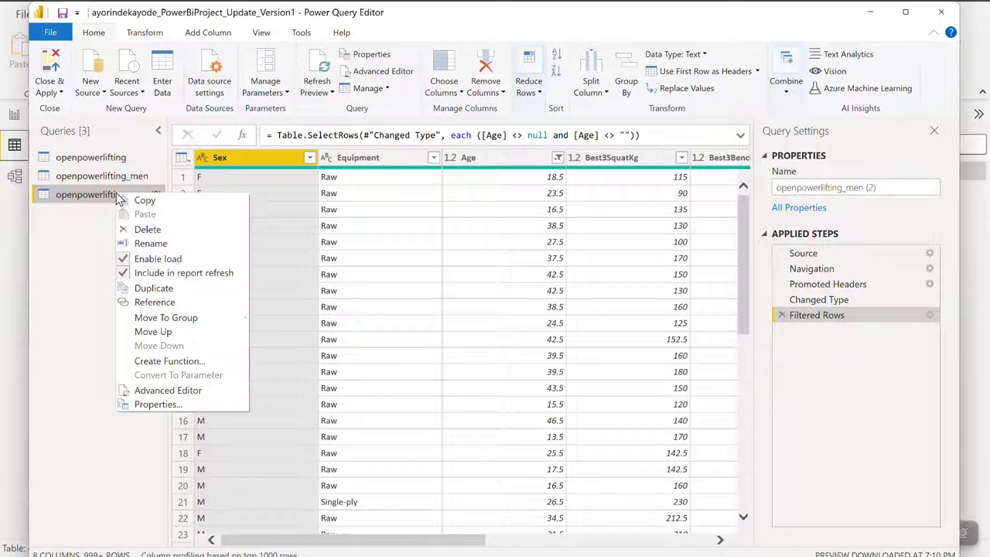
pyautogui.click(150, 244)
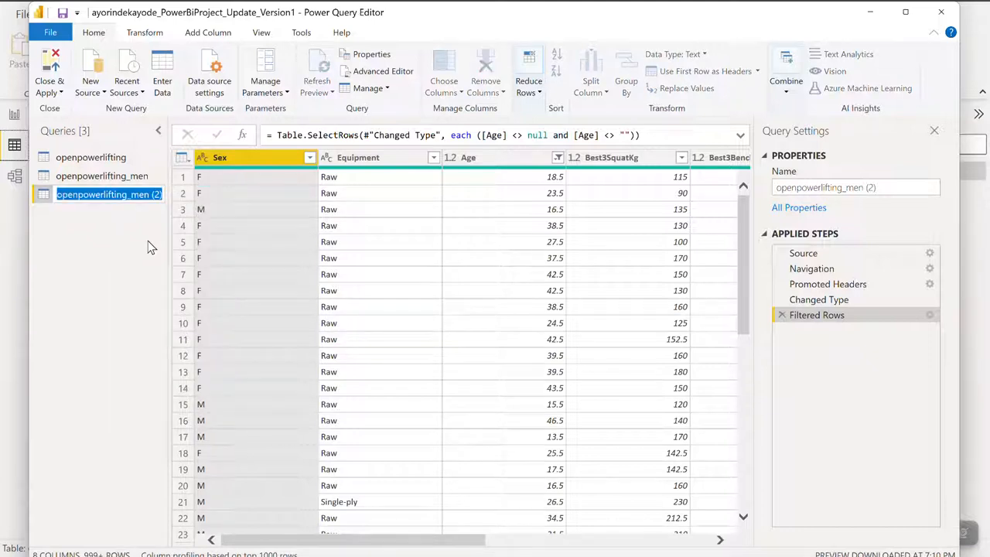
pyautogui.click(163, 195)
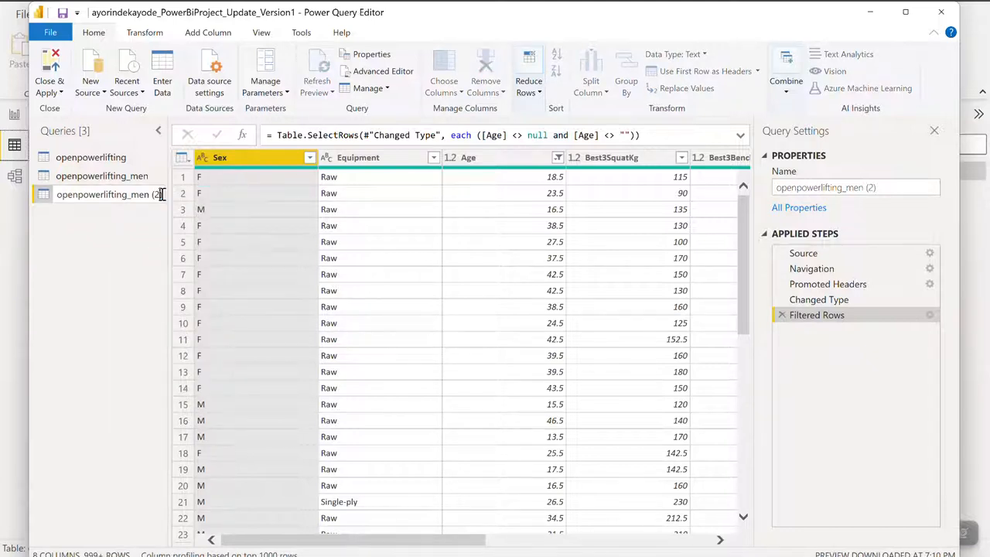
pyautogui.press('BackSpace')
pyautogui.press('BackSpace')
pyautogui.press('BackSpace')
pyautogui.press('Left')
pyautogui.press('Left')
pyautogui.press('Left')
pyautogui.write('wo')
pyautogui.click(88, 289)
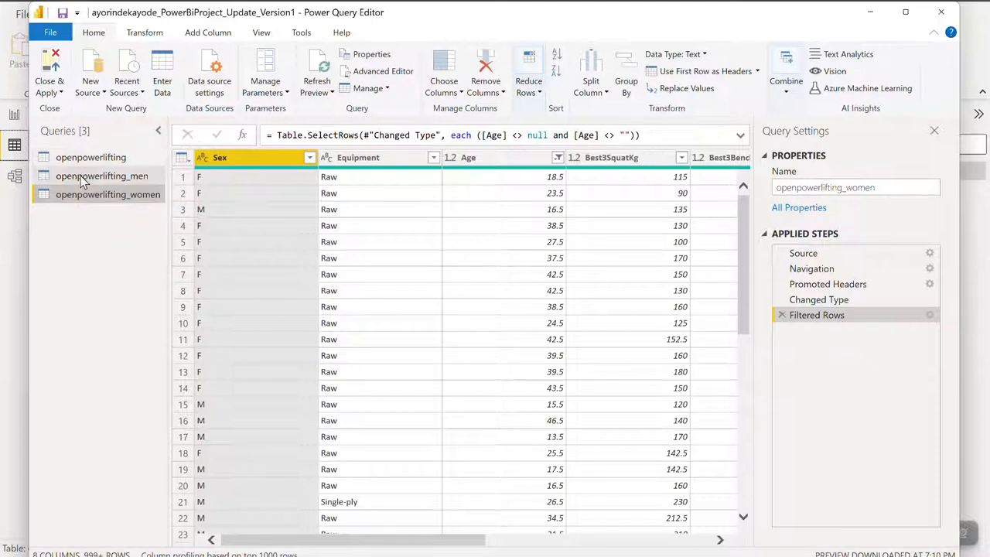
# - Filter the Sex column of the openpowerlifting_men query to keep only the M rows
pyautogui.click(82, 177)
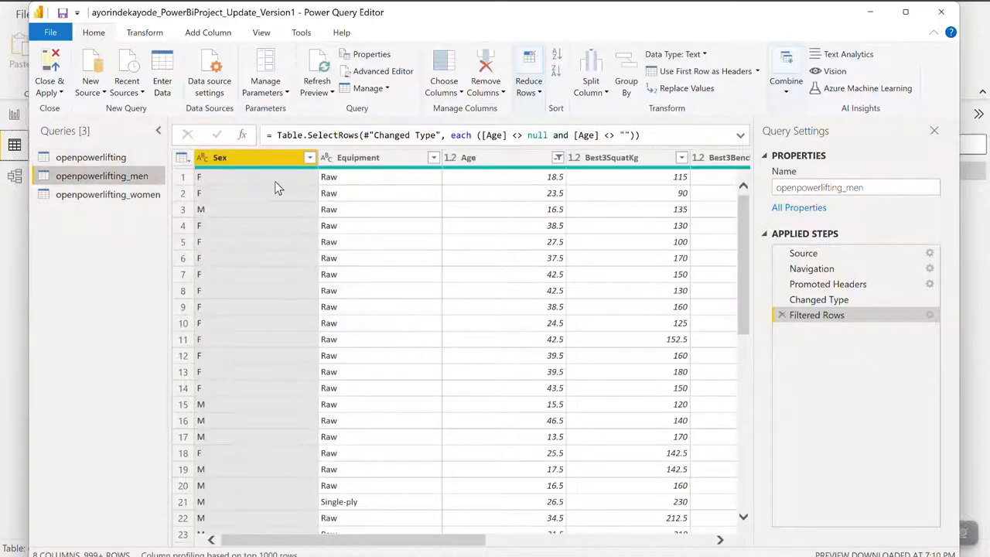
pyautogui.click(302, 159)
pyautogui.click(309, 157)
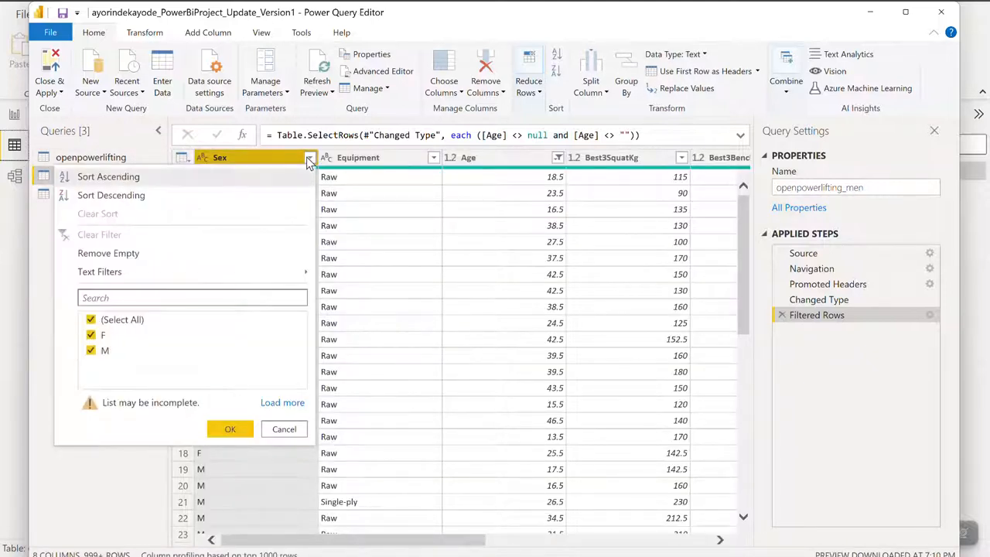
pyautogui.click(90, 320)
pyautogui.click(91, 352)
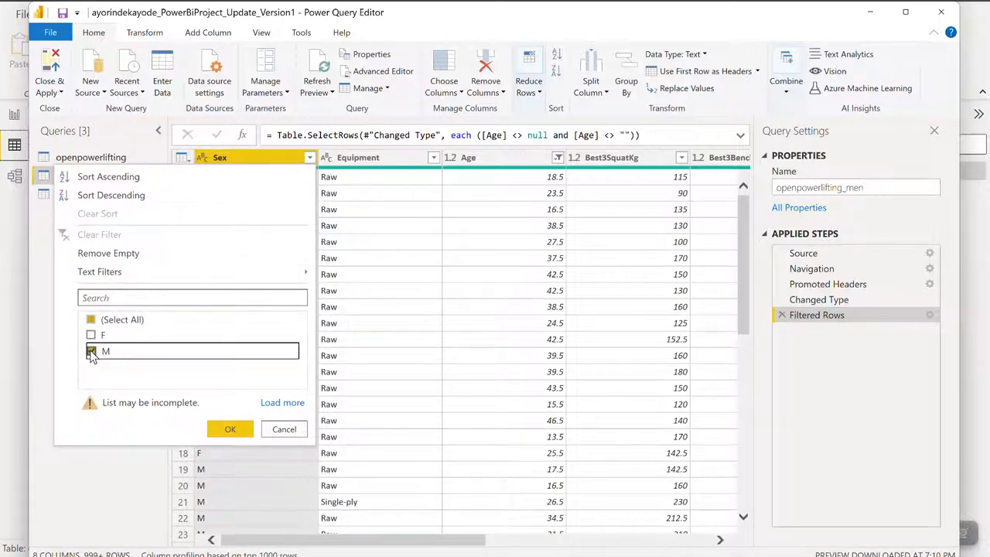
pyautogui.click(230, 429)
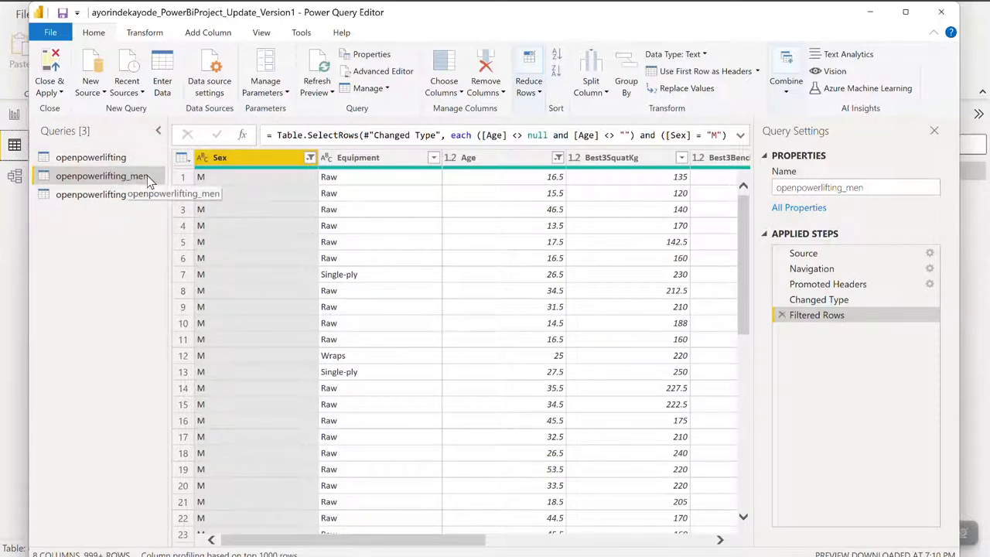
# - Filter the Sex column of the openpowerlifting_women query to keep only the M rows
pyautogui.click(72, 197)
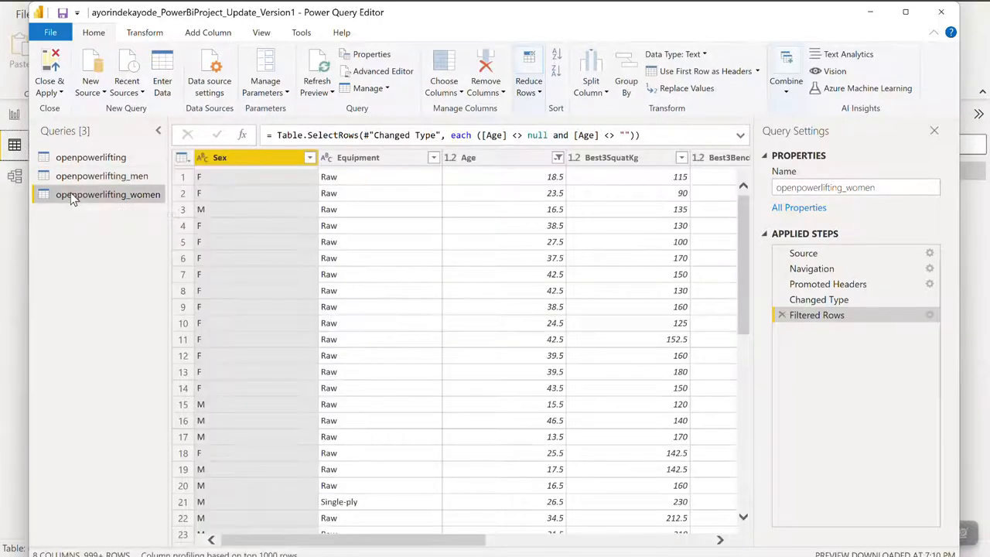
pyautogui.click(310, 158)
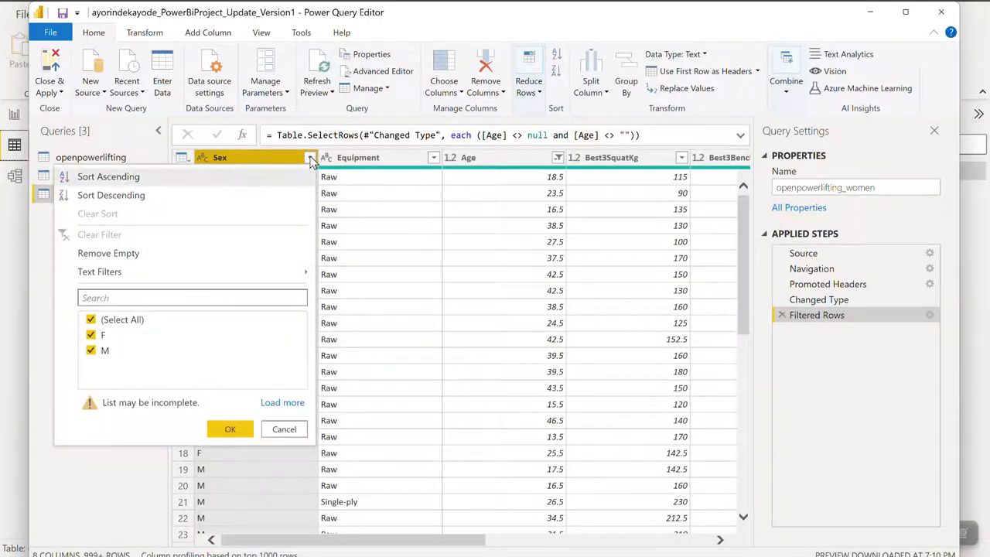
pyautogui.click(91, 320)
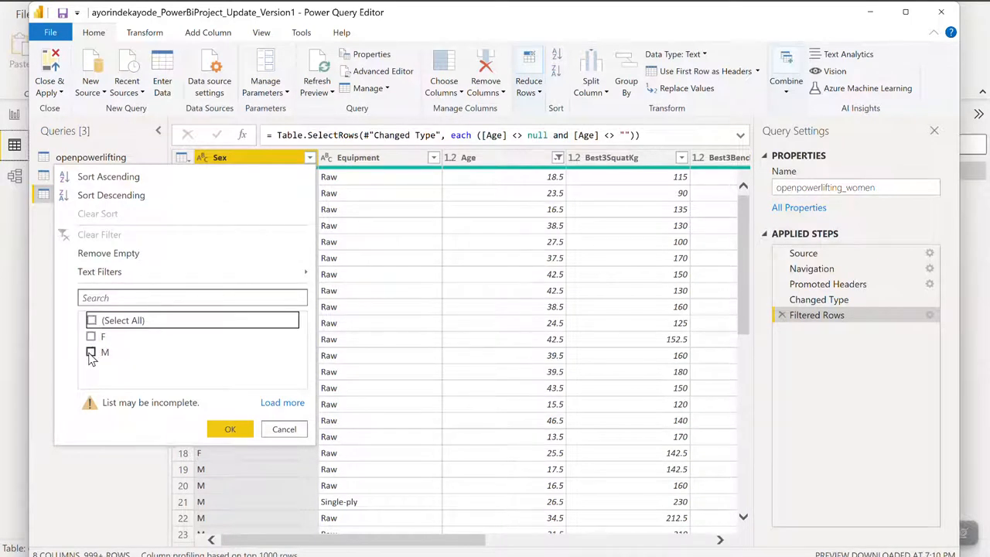
pyautogui.click(90, 352)
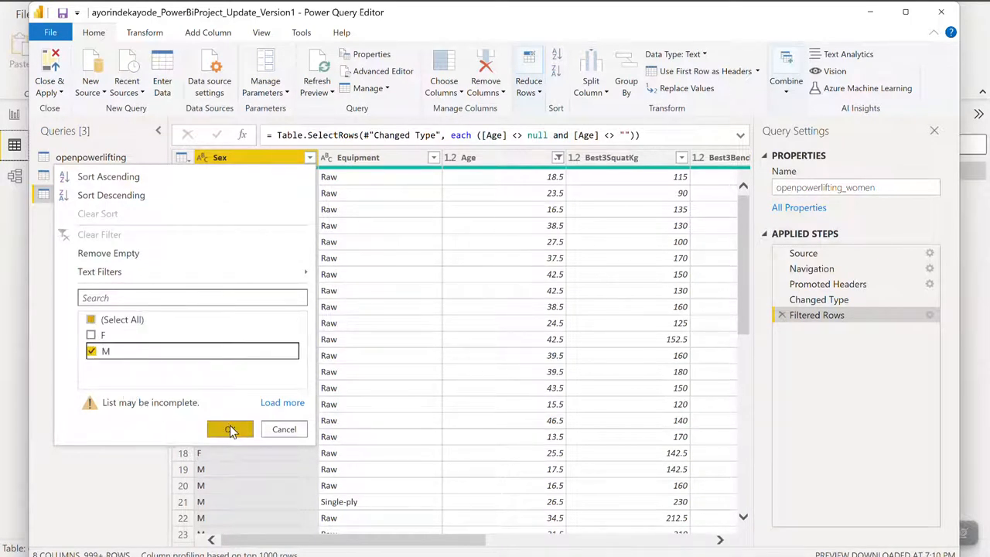
pyautogui.click(229, 429)
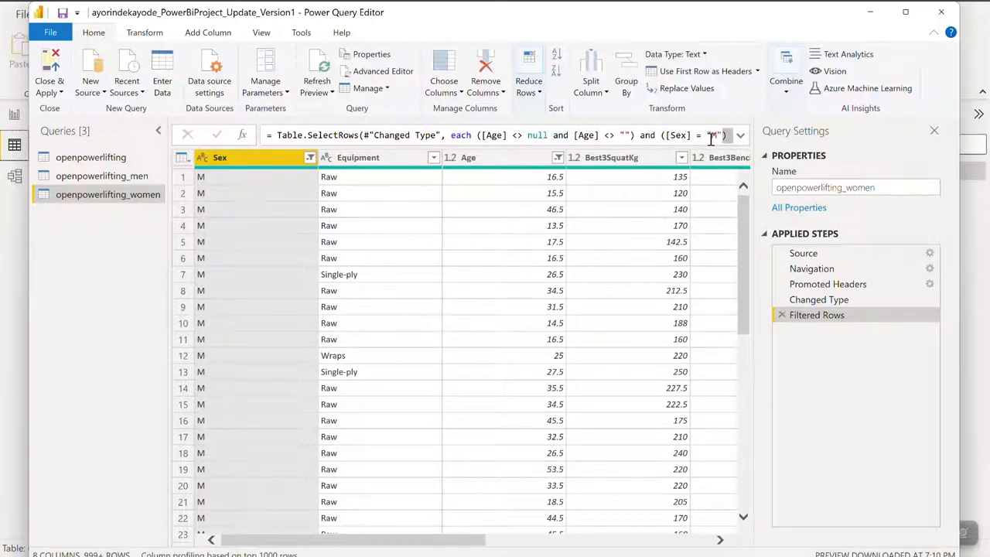
# - Review the openpowerlifting queries, then close the Power Query Editor and apply the changes to the model
pyautogui.click(98, 178)
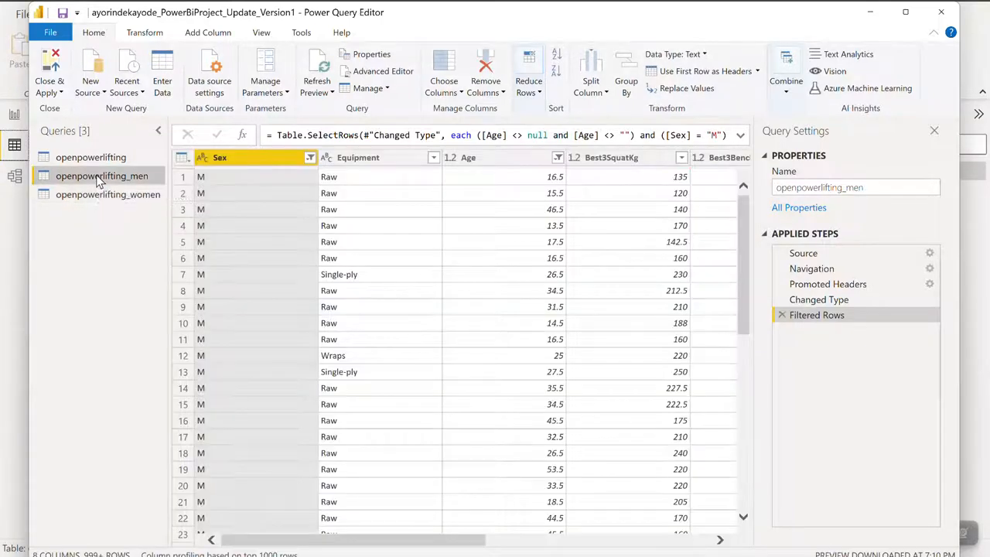
pyautogui.click(88, 197)
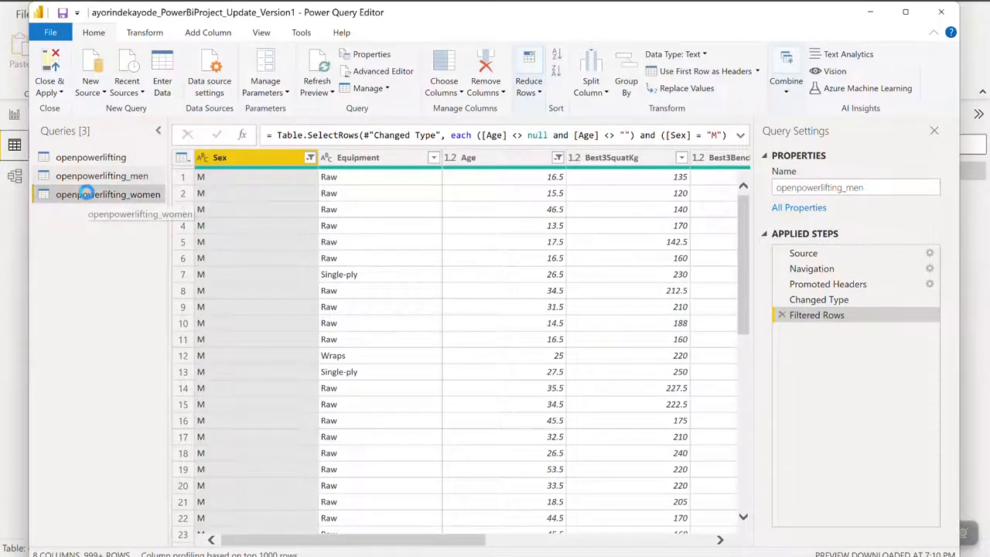
pyautogui.click(83, 176)
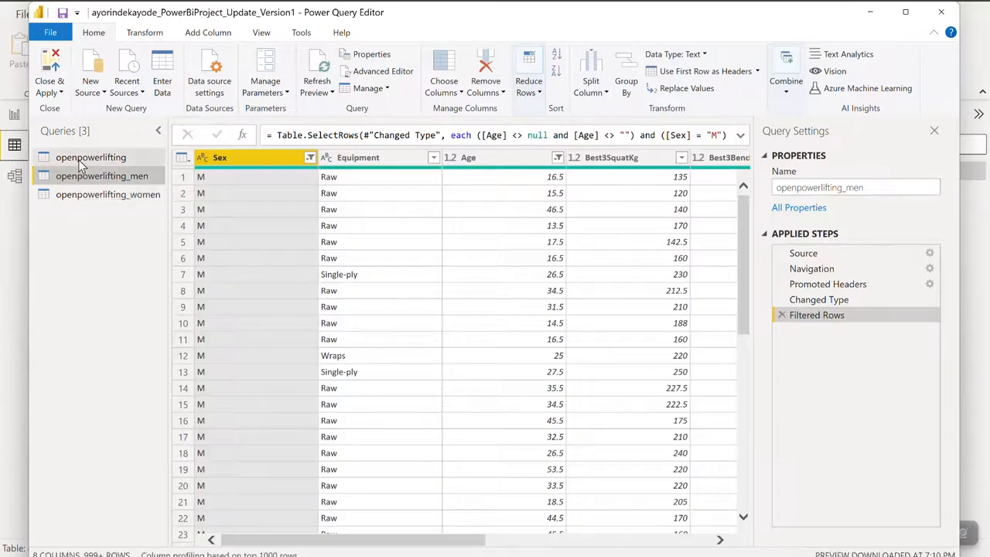
pyautogui.click(85, 158)
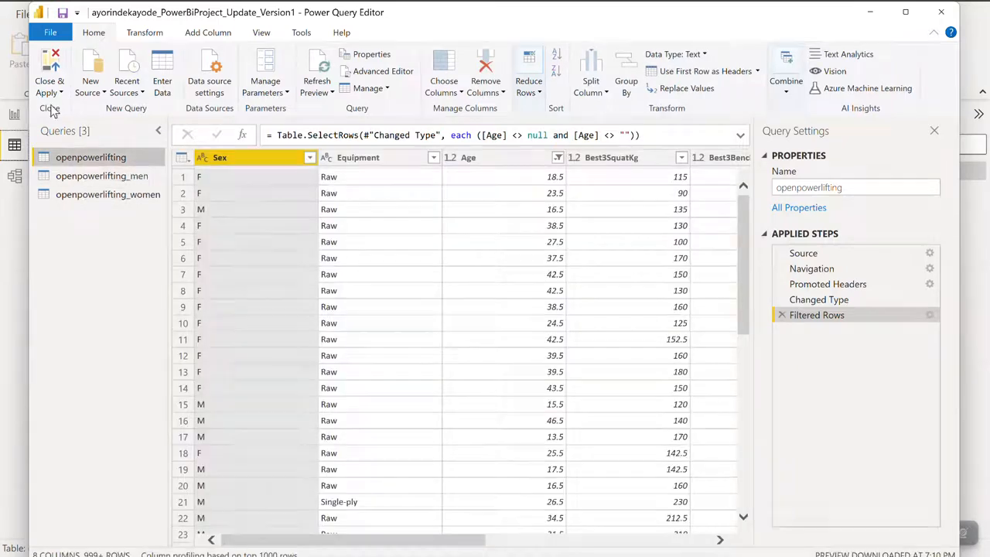
pyautogui.click(49, 62)
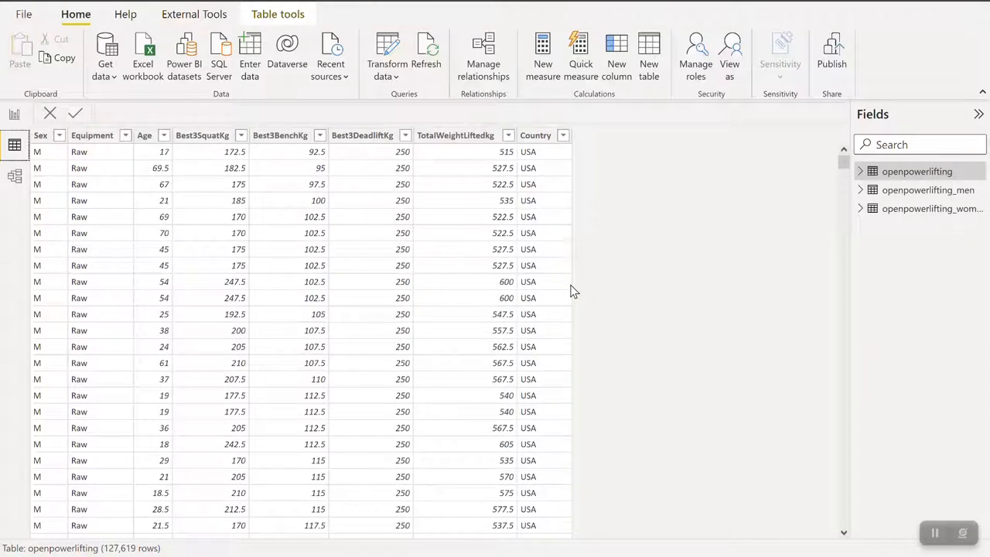
# - Examine the fields and rows of the openpowerlifting_women table and the values available in its Sex column, comparing it with the men's table
pyautogui.click(893, 209)
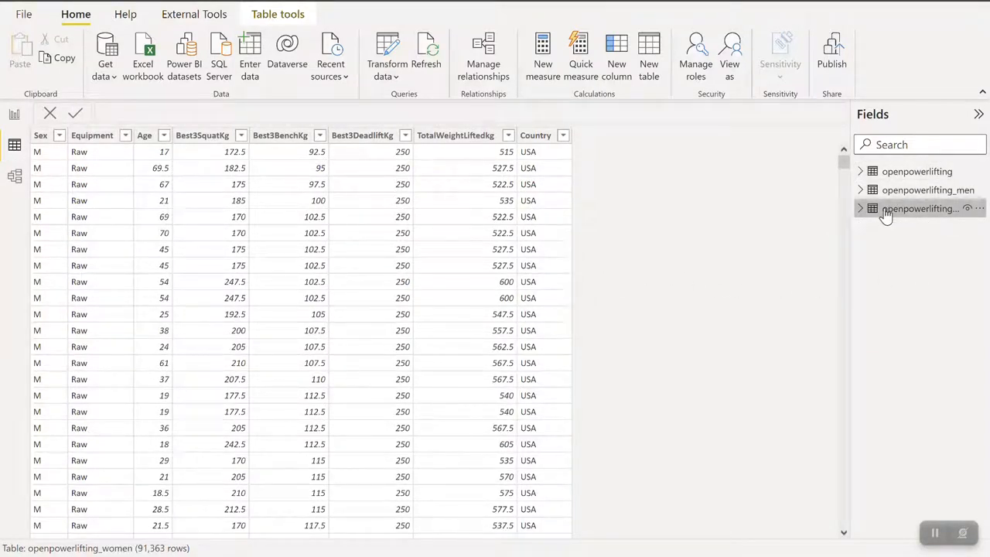
pyautogui.click(859, 210)
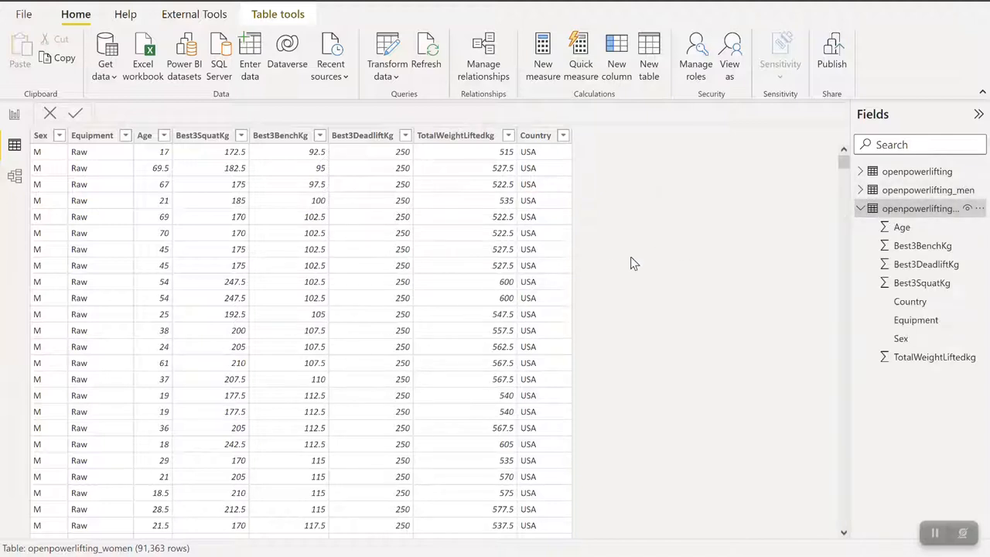
pyautogui.click(898, 192)
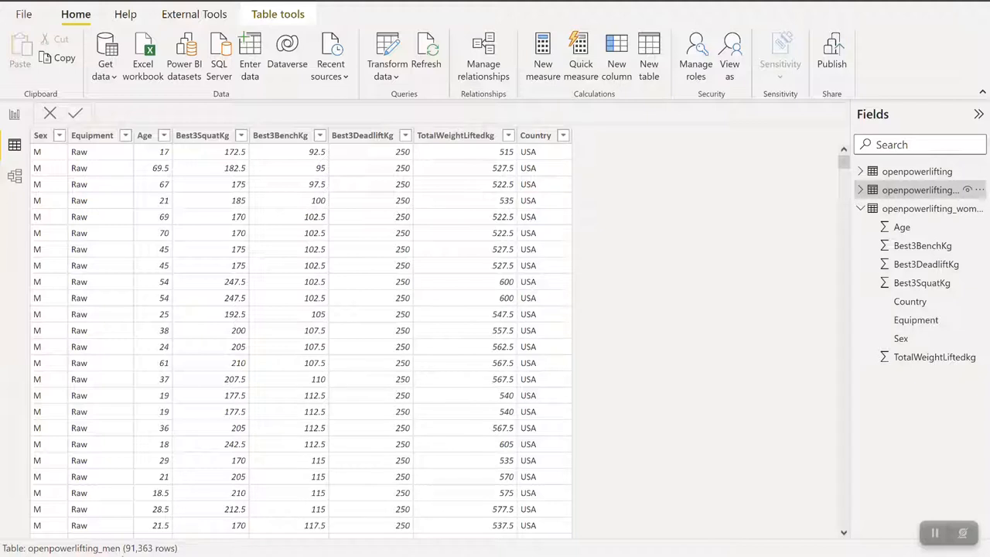
pyautogui.click(897, 210)
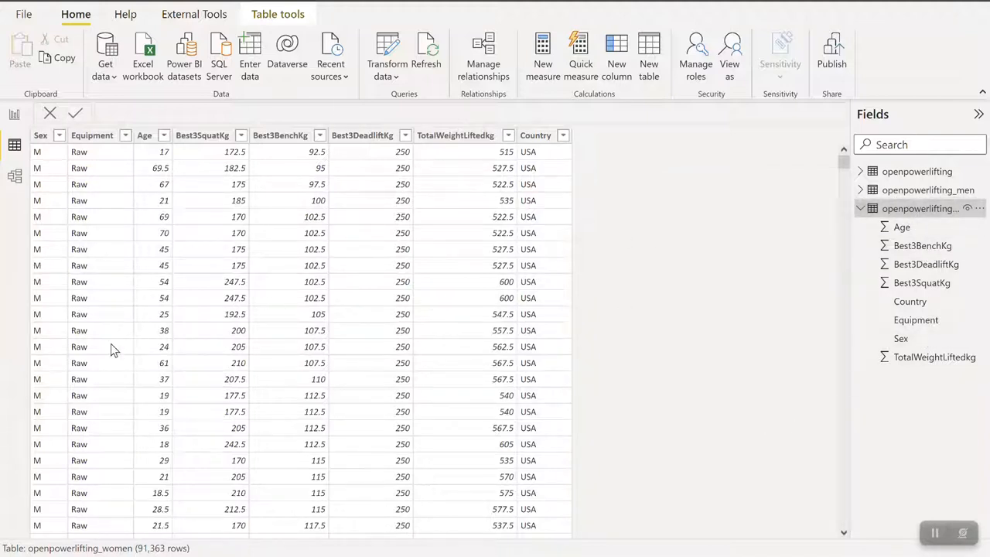
pyautogui.click(60, 136)
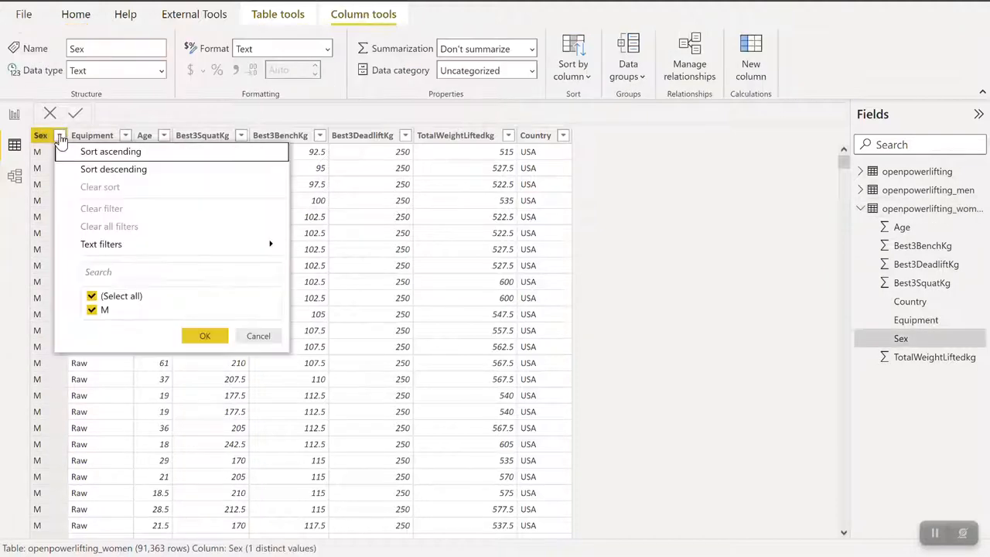
pyautogui.click(92, 296)
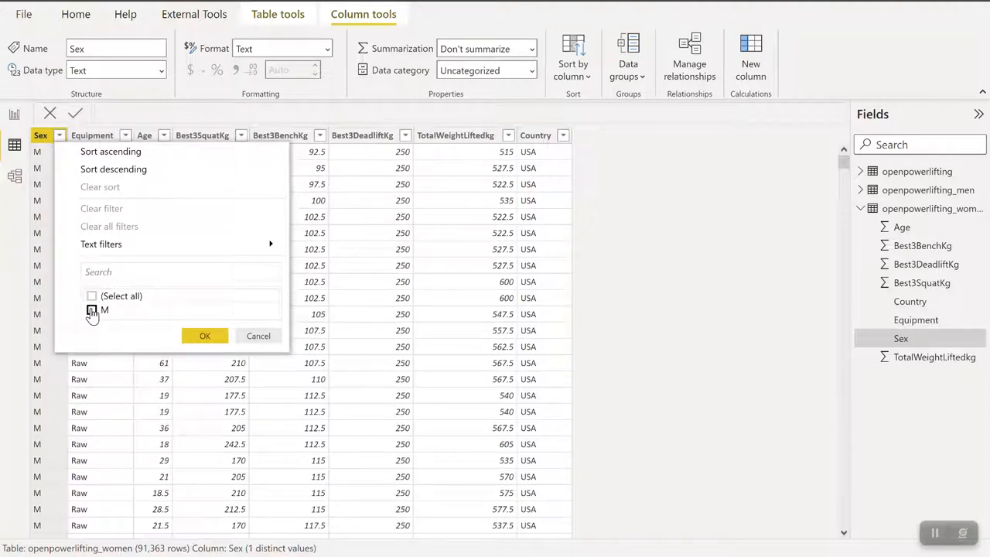
pyautogui.click(259, 339)
pyautogui.scroll(-2, 57, 389)
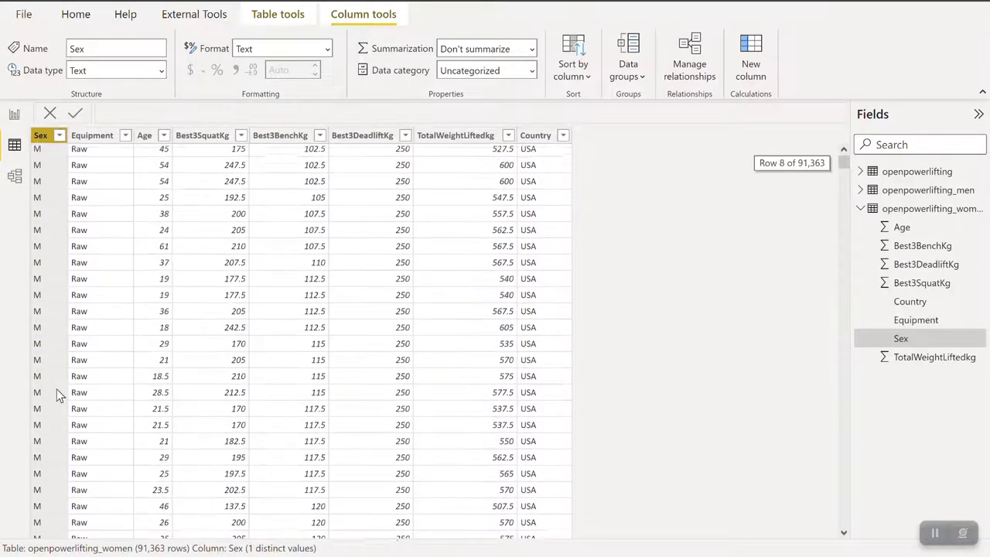
pyautogui.scroll(2, 57, 389)
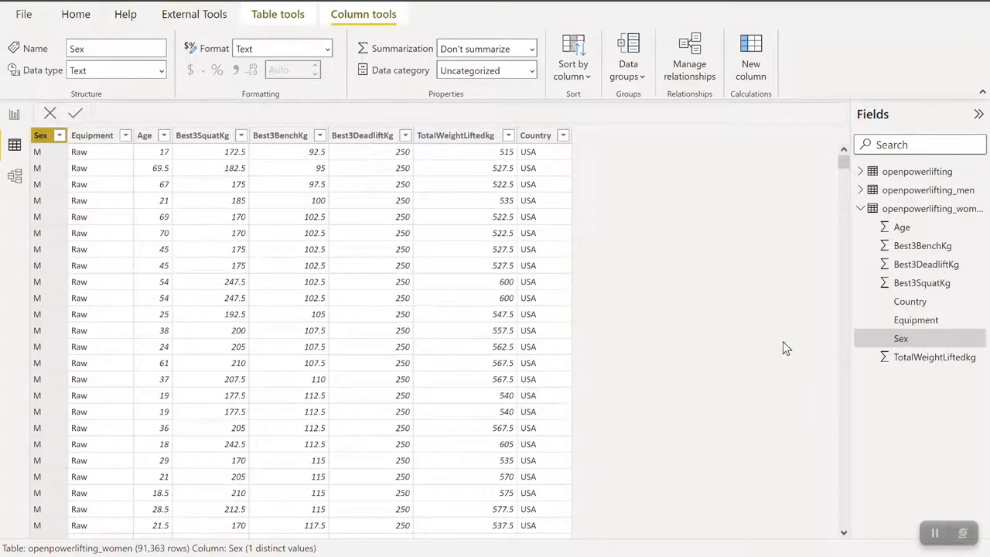
# - Delete the openpowerlifting_women table from the model and confirm the deletion
pyautogui.rightClick(919, 209)
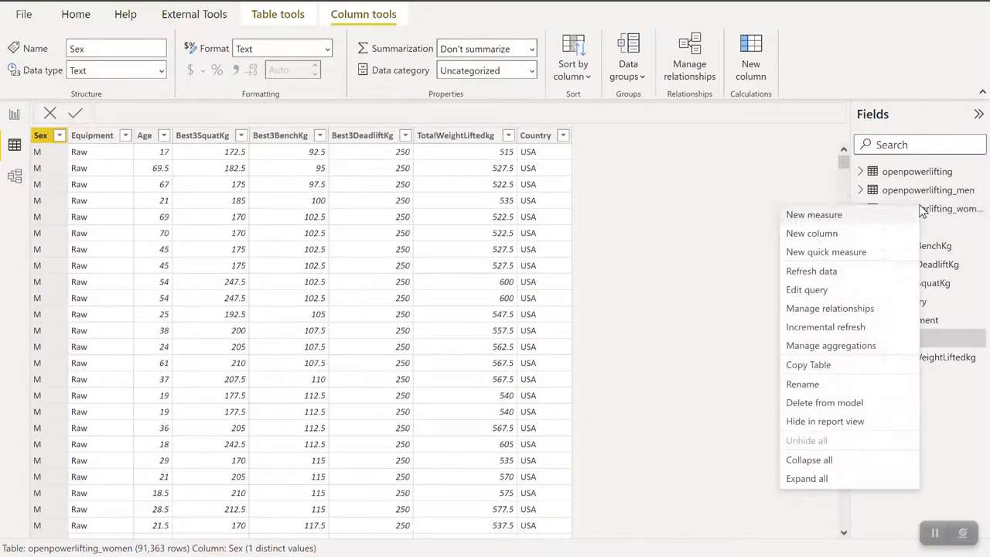
pyautogui.click(802, 403)
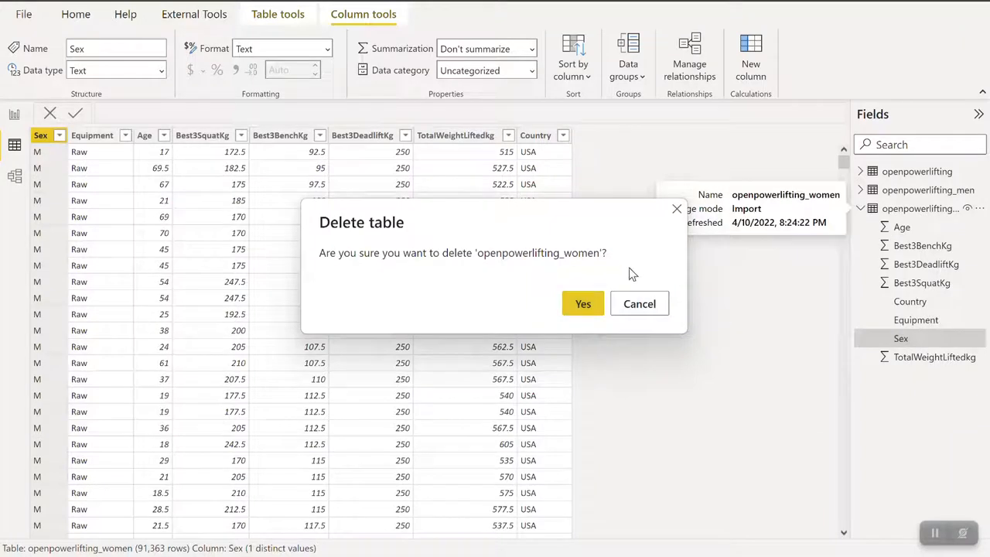
pyautogui.click(582, 304)
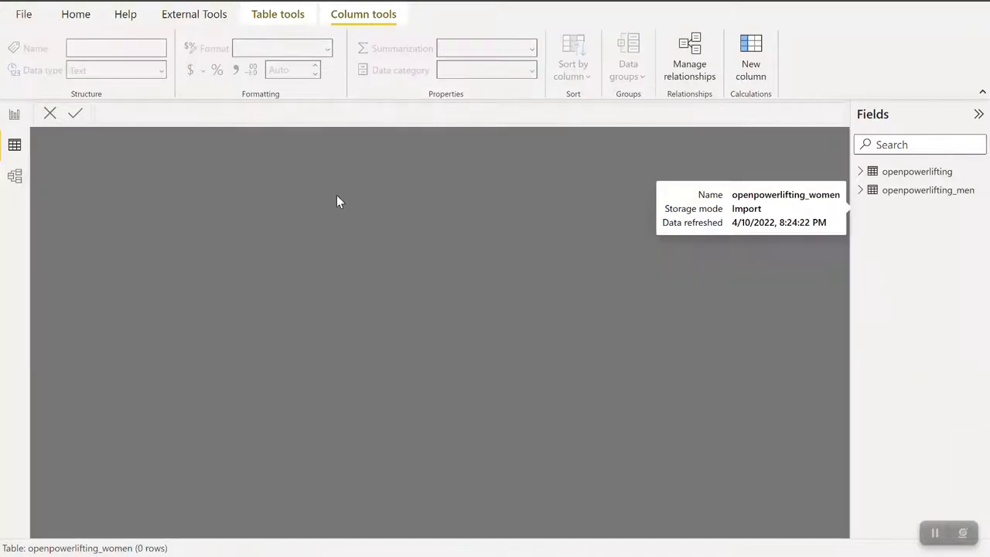
# - Display the original openpowerlifting table and reopen the data in the Power Query Editor
pyautogui.click(891, 173)
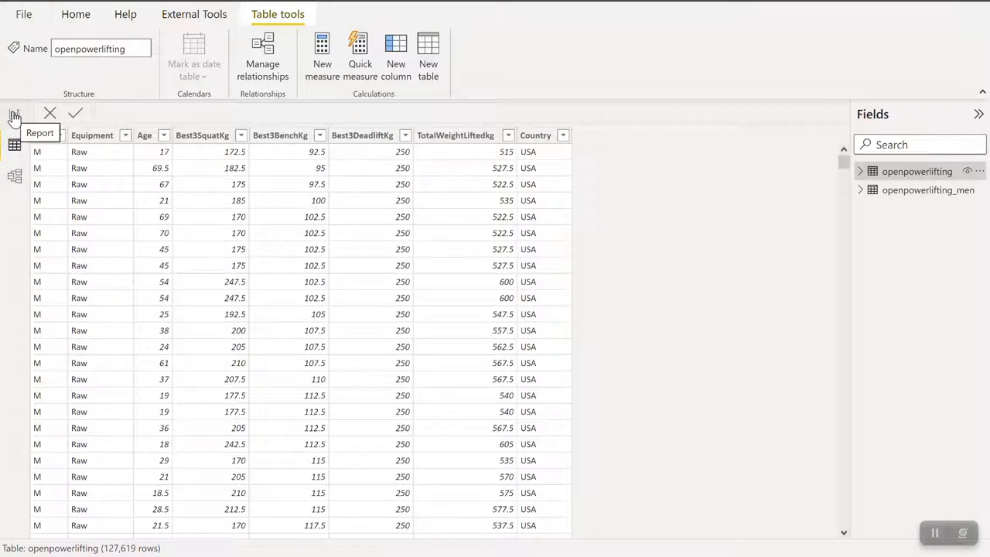
pyautogui.click(68, 19)
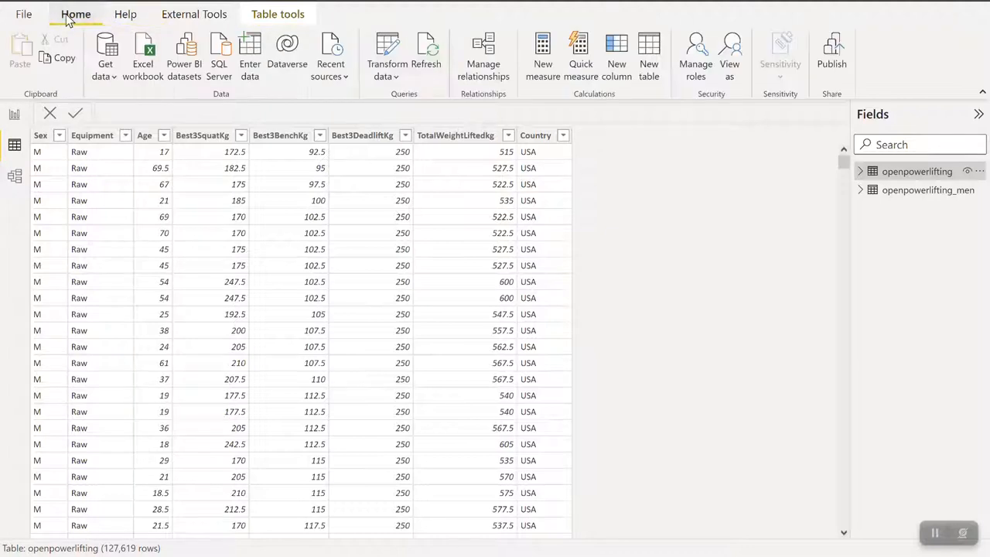
pyautogui.click(385, 71)
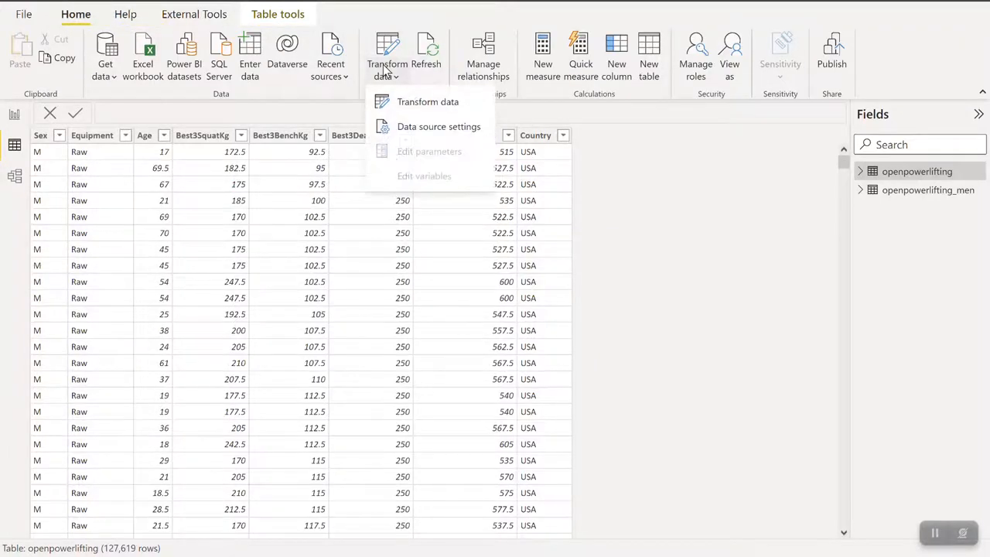
pyautogui.click(421, 104)
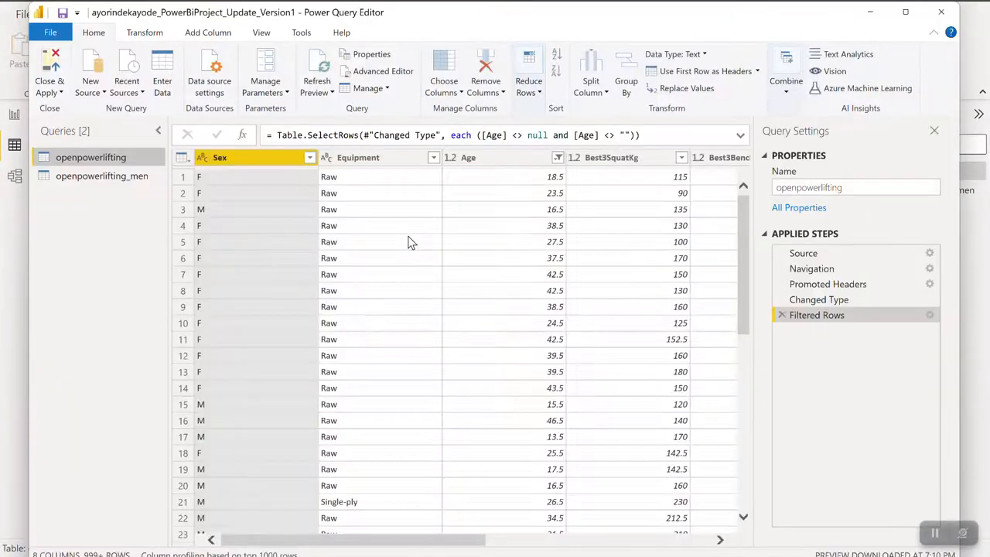
# - Duplicate the original openpowerlifting query and rename the copy openpowerlifting_women
pyautogui.click(387, 89)
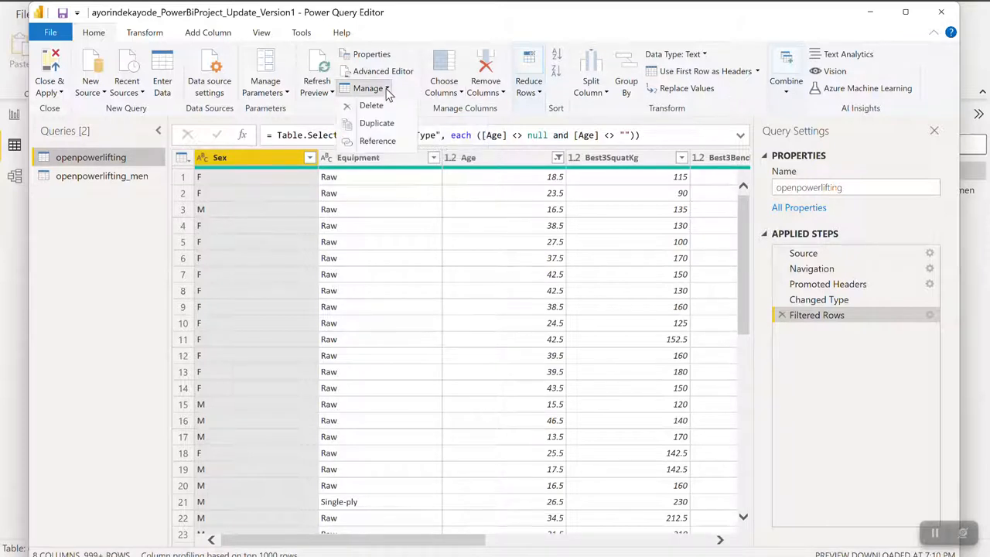
pyautogui.click(366, 126)
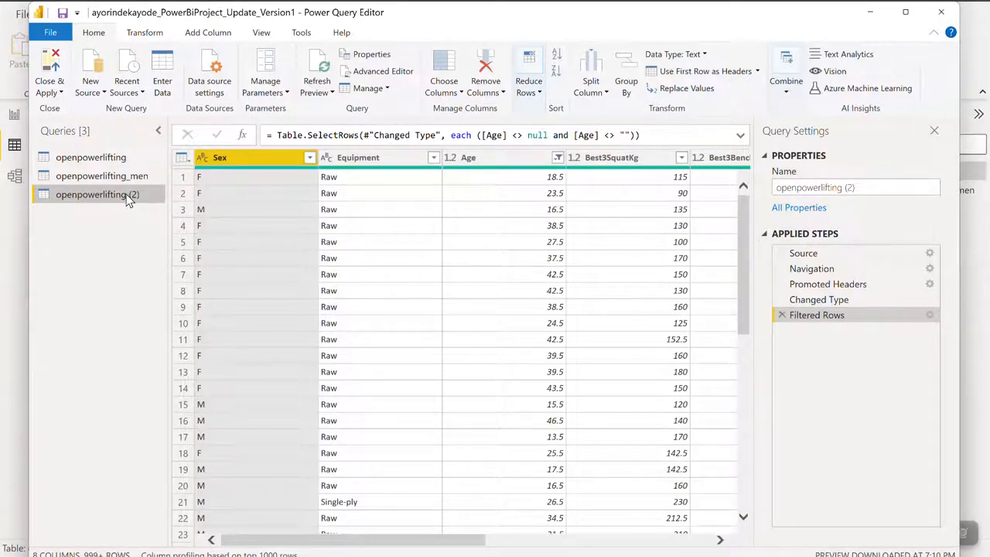
pyautogui.rightClick(127, 198)
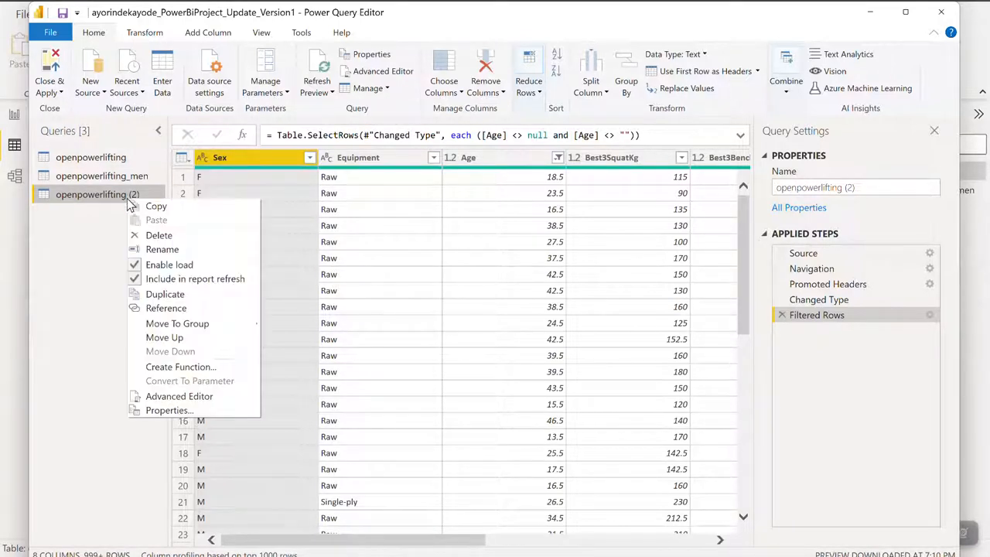
pyautogui.click(162, 249)
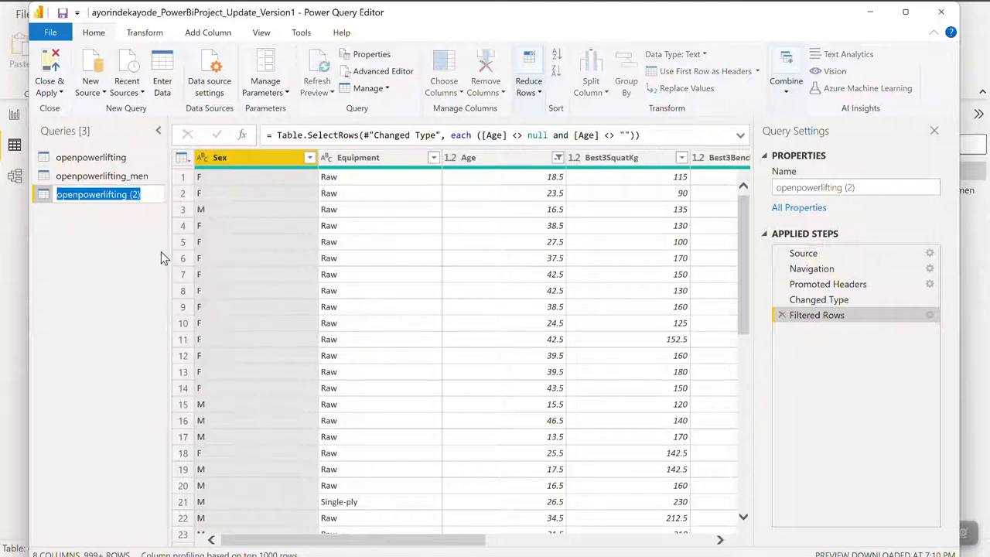
pyautogui.click(149, 195)
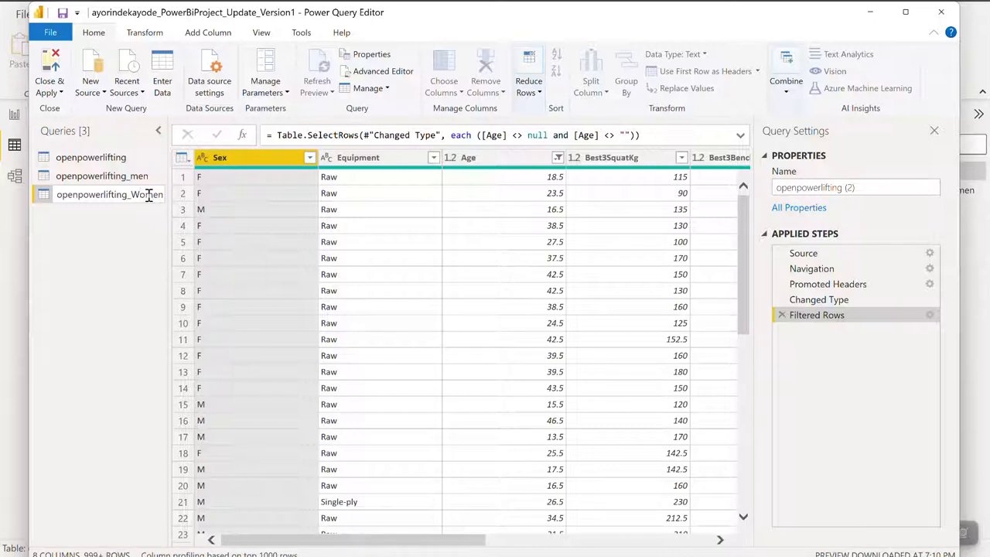
pyautogui.press('BackSpace')
pyautogui.write('w')
pyautogui.click(78, 302)
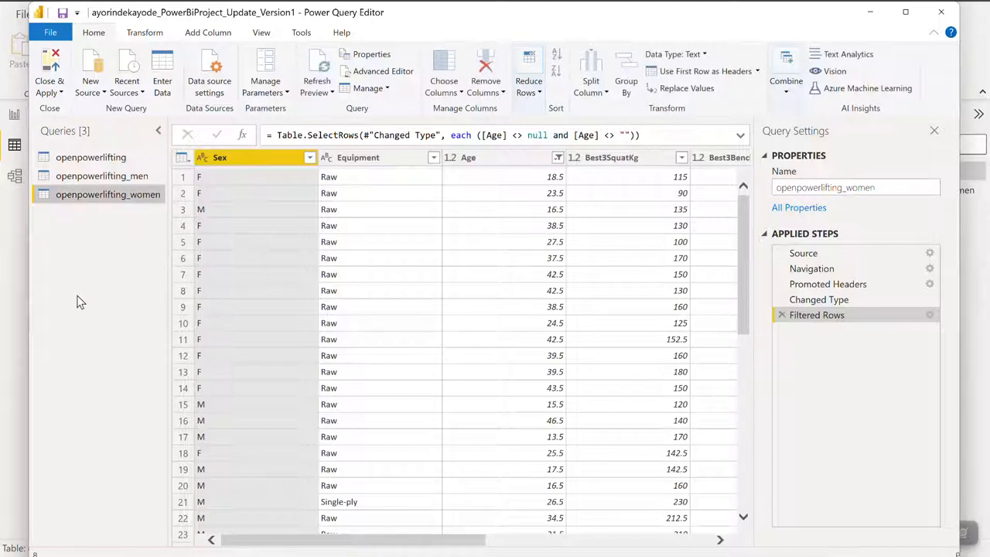
# - Filter the Sex column of the openpowerlifting_women query to keep only the F rows
pyautogui.click(310, 157)
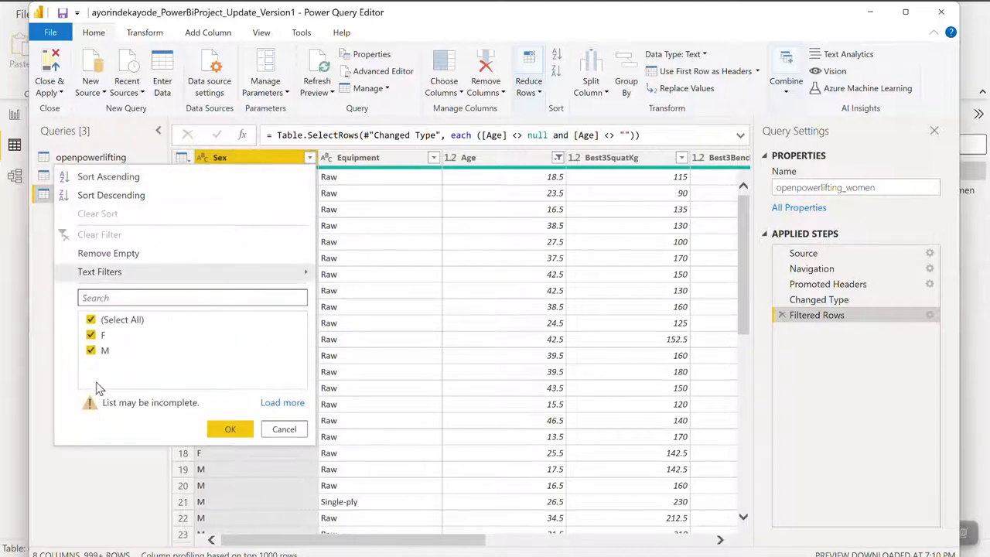
pyautogui.click(91, 320)
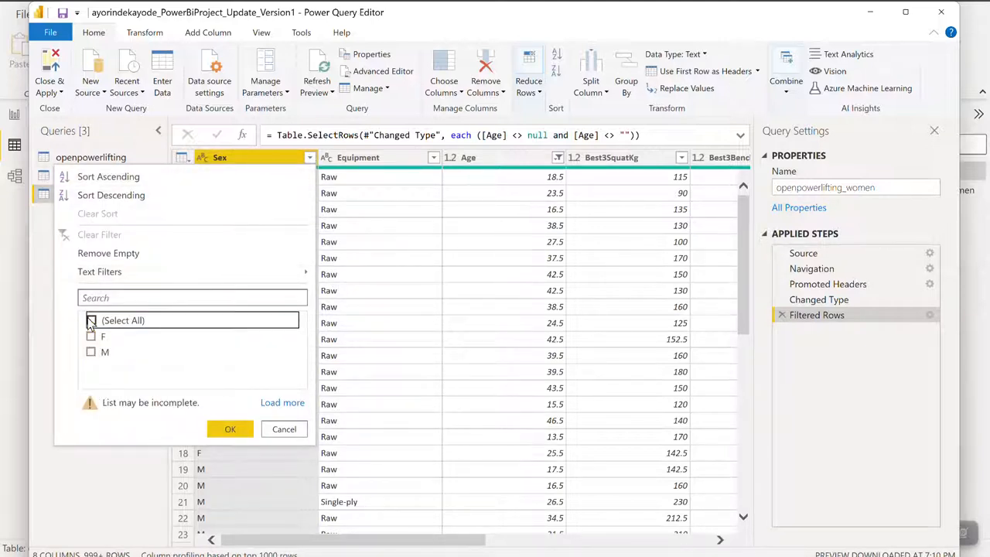
pyautogui.click(90, 336)
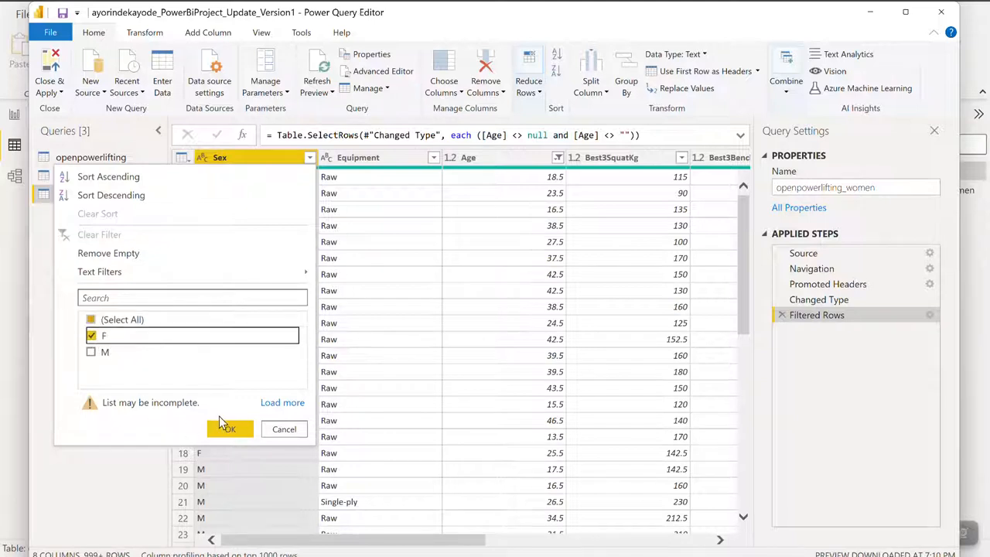
pyautogui.click(232, 428)
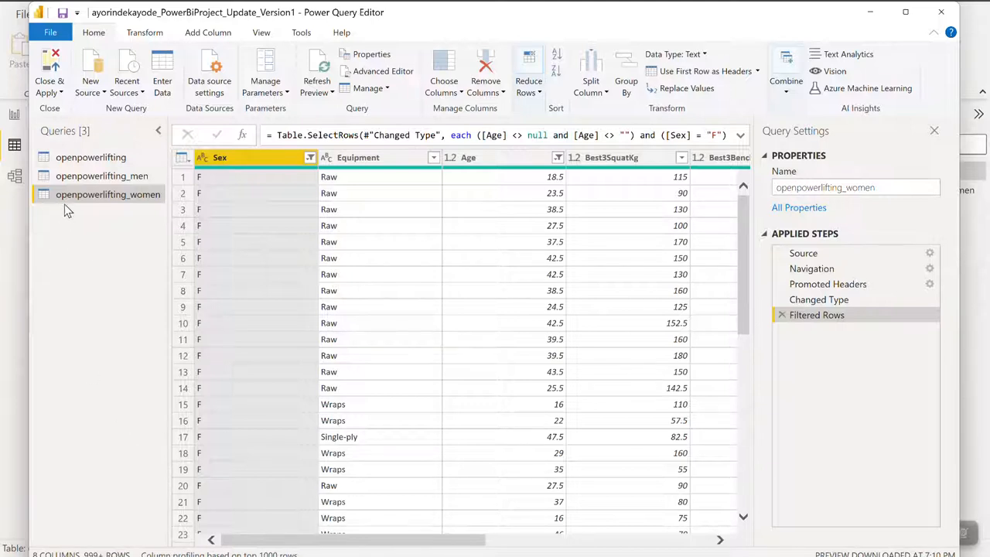
# - Close the Power Query Editor with the changes applied, and display the openpowerlifting_men and openpowerlifting_women tables to check them
pyautogui.click(49, 82)
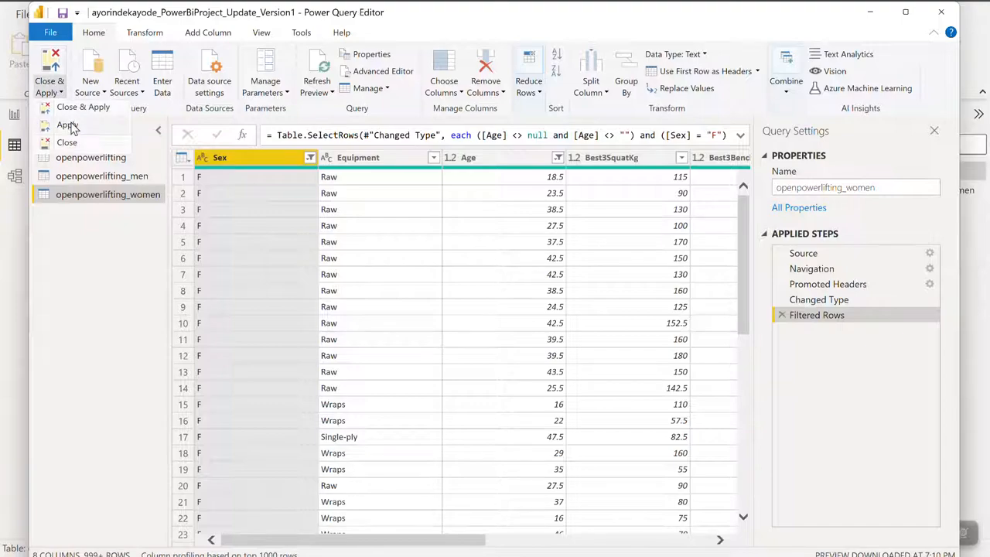
pyautogui.click(72, 112)
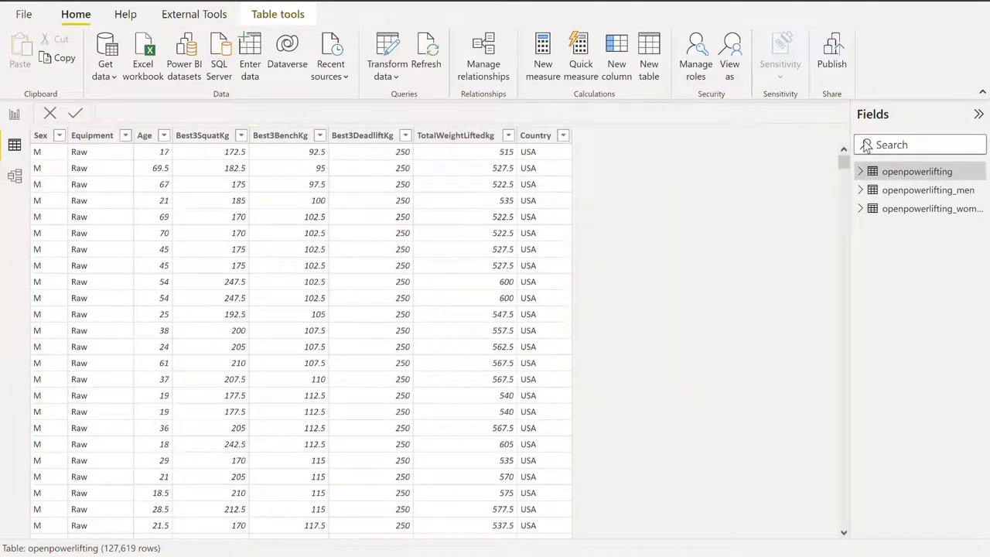
pyautogui.click(901, 196)
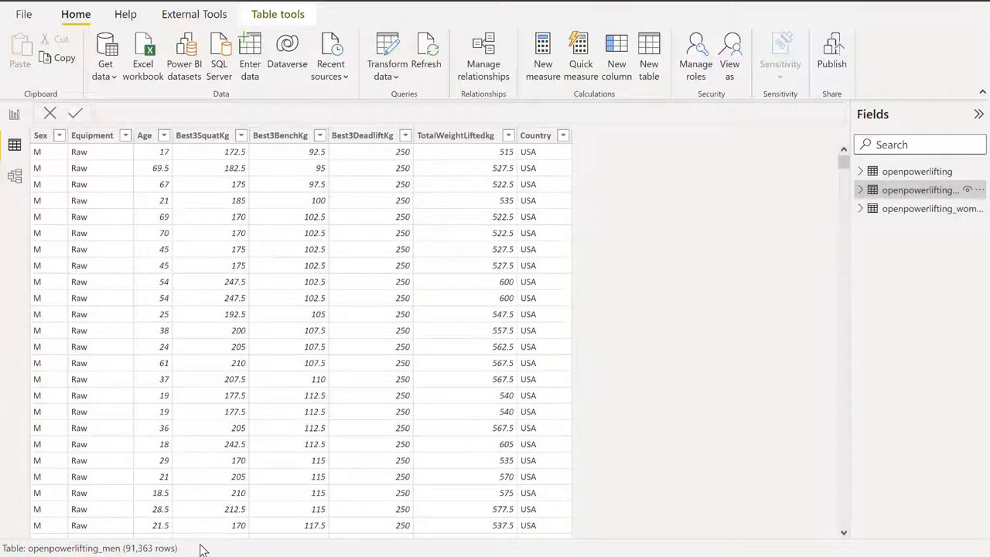
pyautogui.click(895, 211)
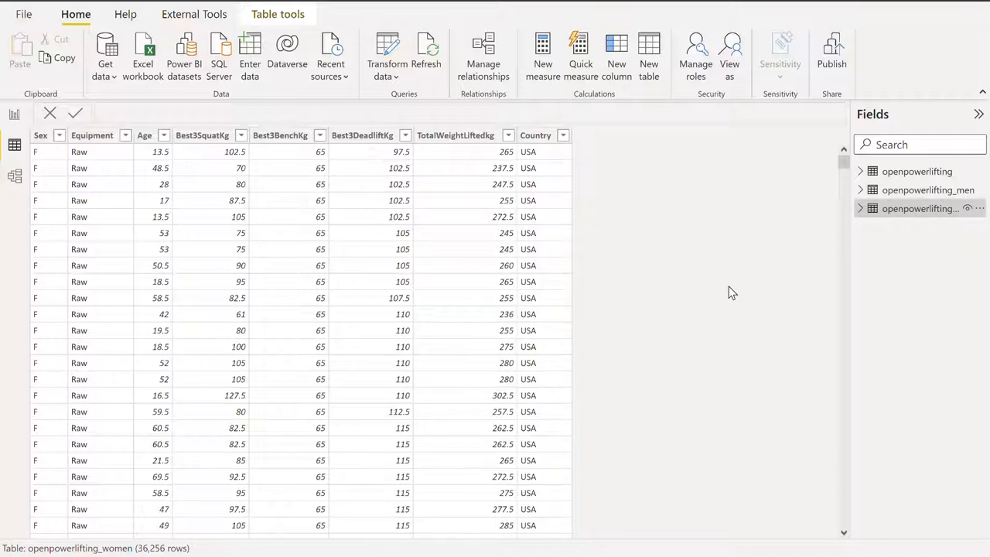
# - Display the openpowerlifting_men table and reopen the data in the Power Query Editor
pyautogui.click(881, 193)
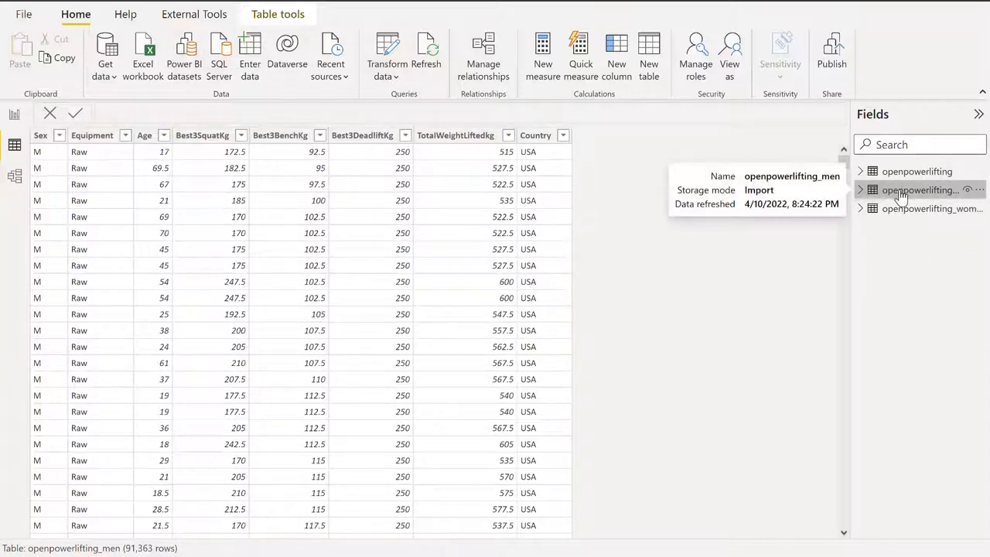
pyautogui.click(386, 81)
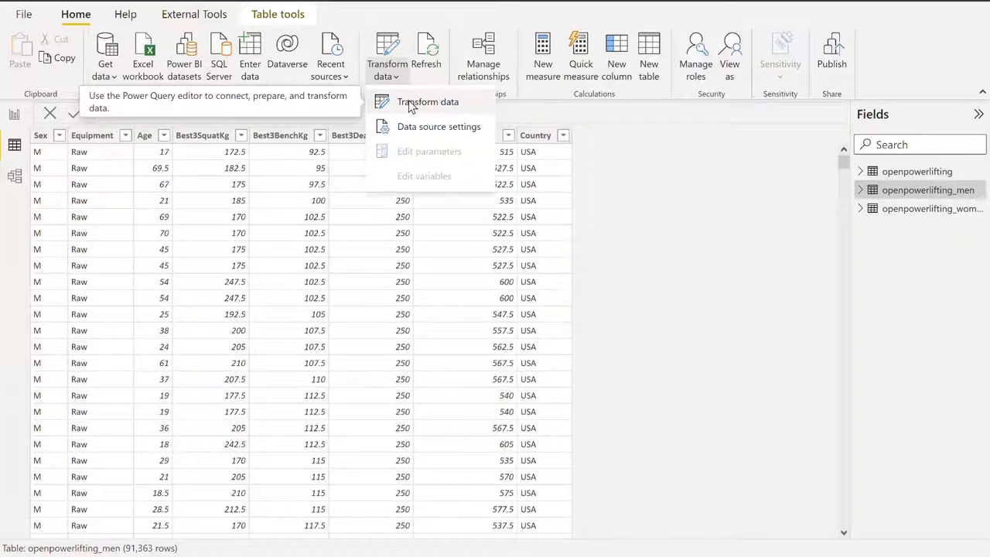
pyautogui.click(410, 104)
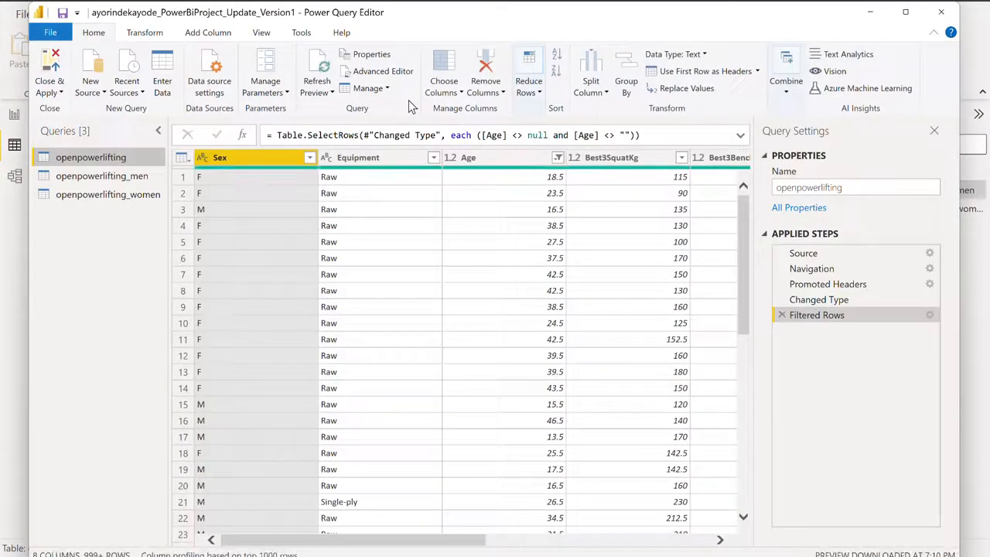
# - Create four duplicates of the openpowerlifting_men query, keeping its M filter on the Sex column
pyautogui.click(102, 177)
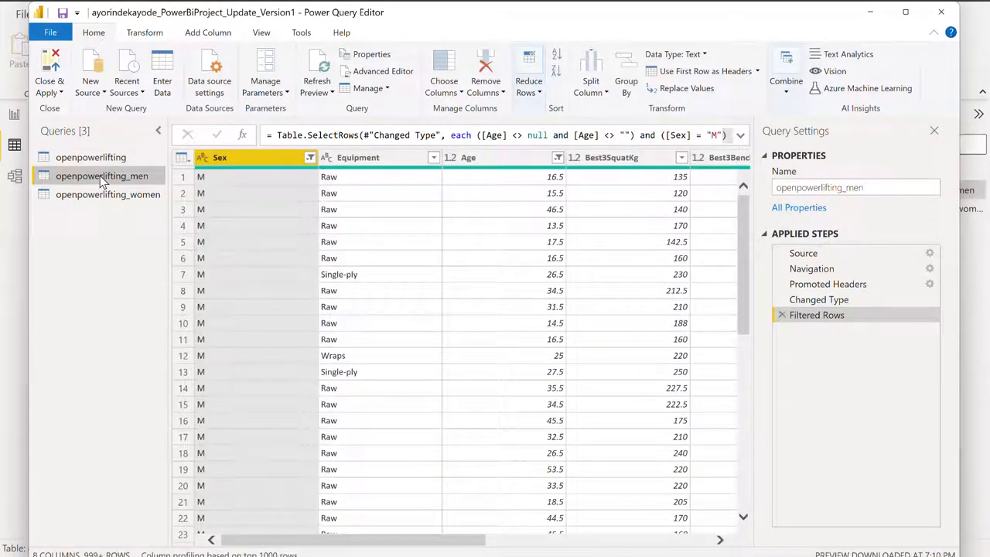
pyautogui.click(369, 90)
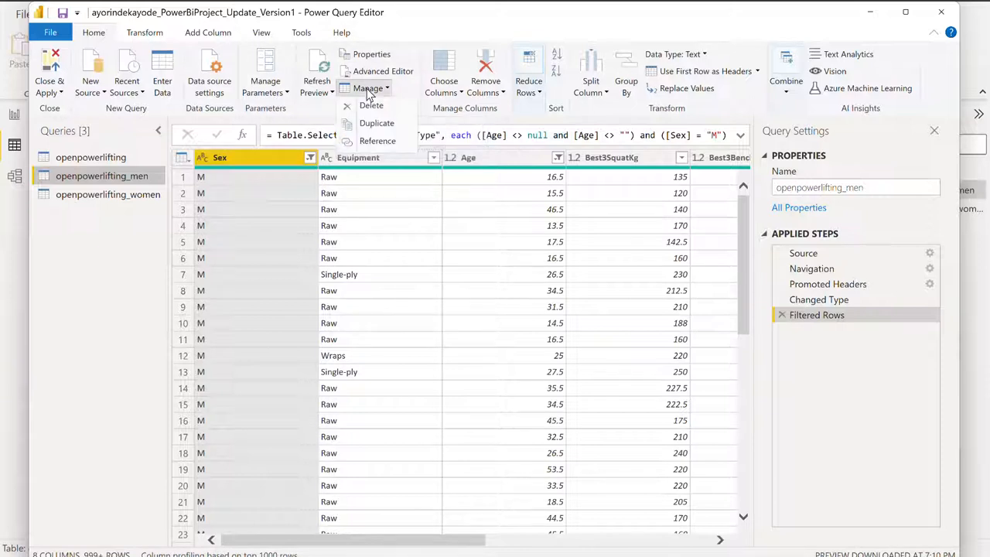
pyautogui.click(367, 125)
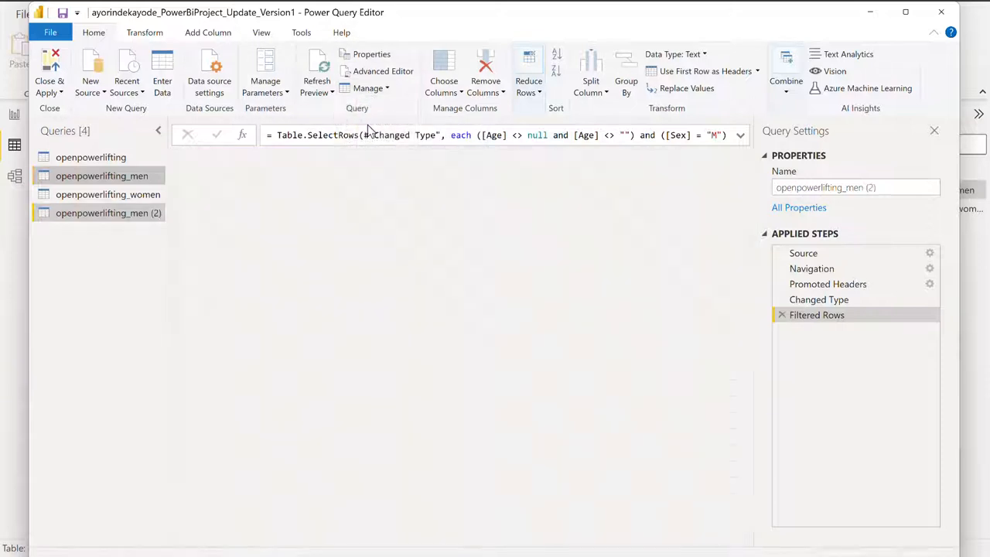
pyautogui.click(97, 176)
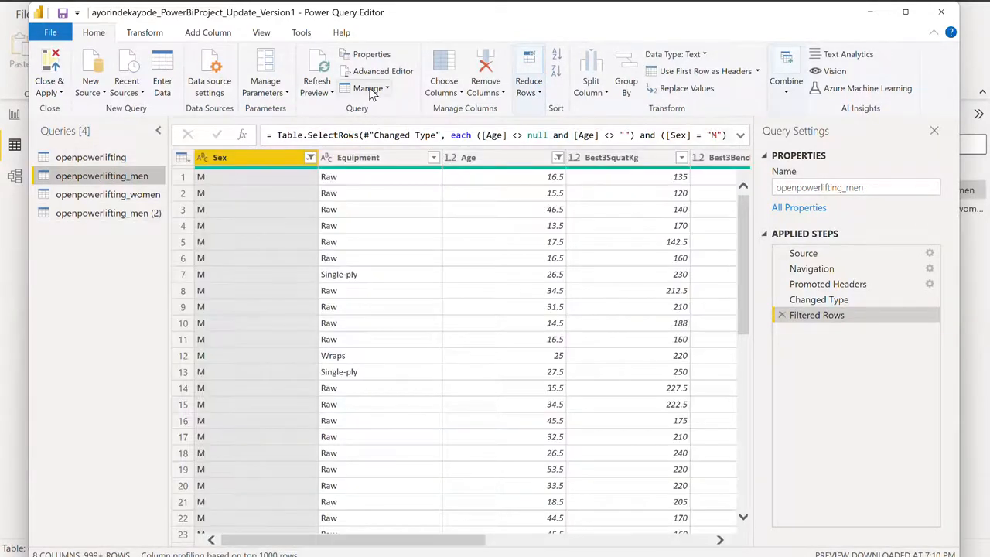
pyautogui.click(371, 90)
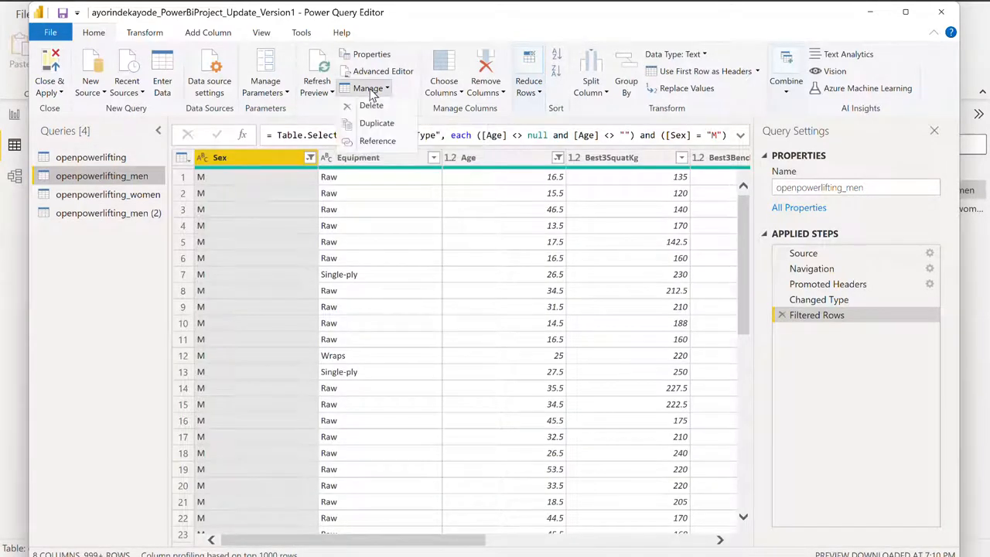
pyautogui.click(376, 124)
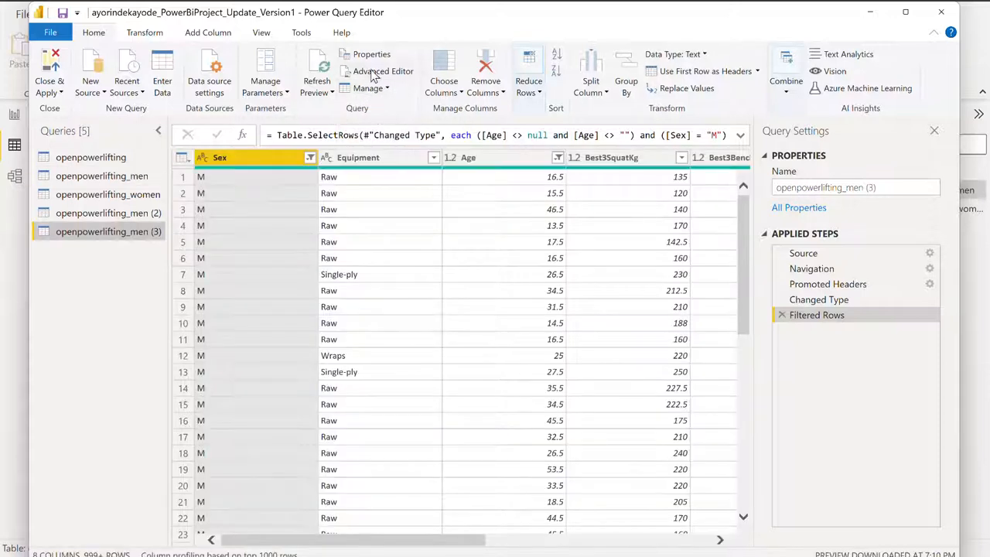
pyautogui.click(369, 92)
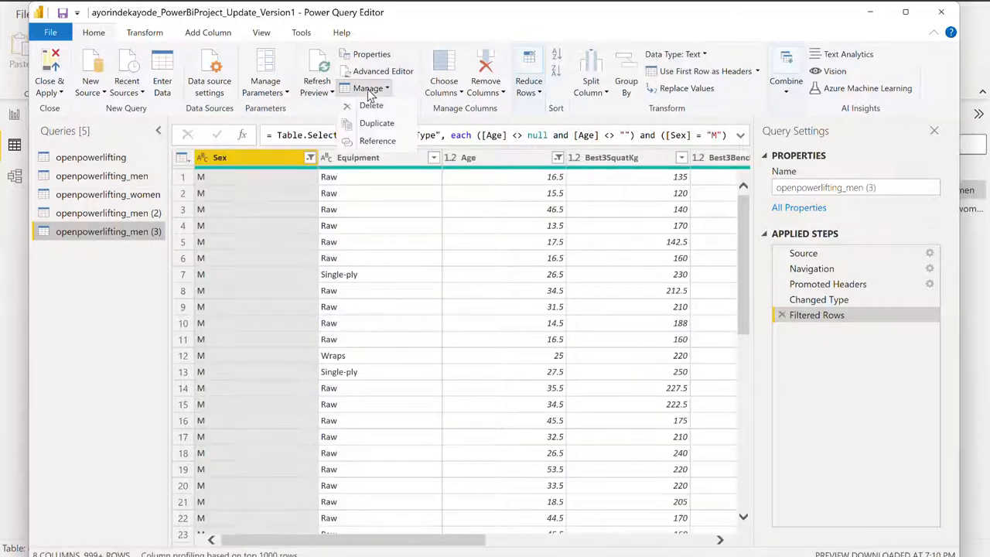
pyautogui.click(375, 128)
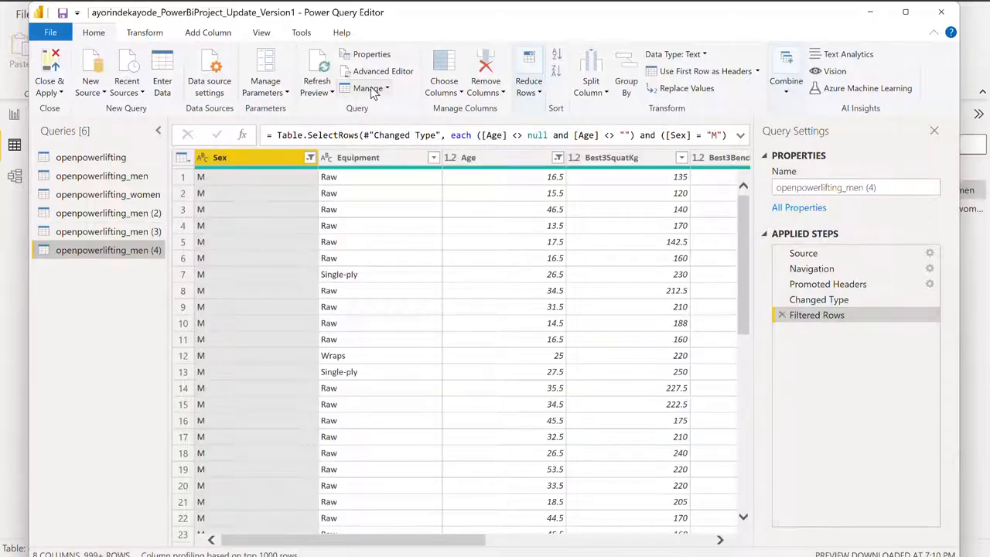
pyautogui.click(370, 88)
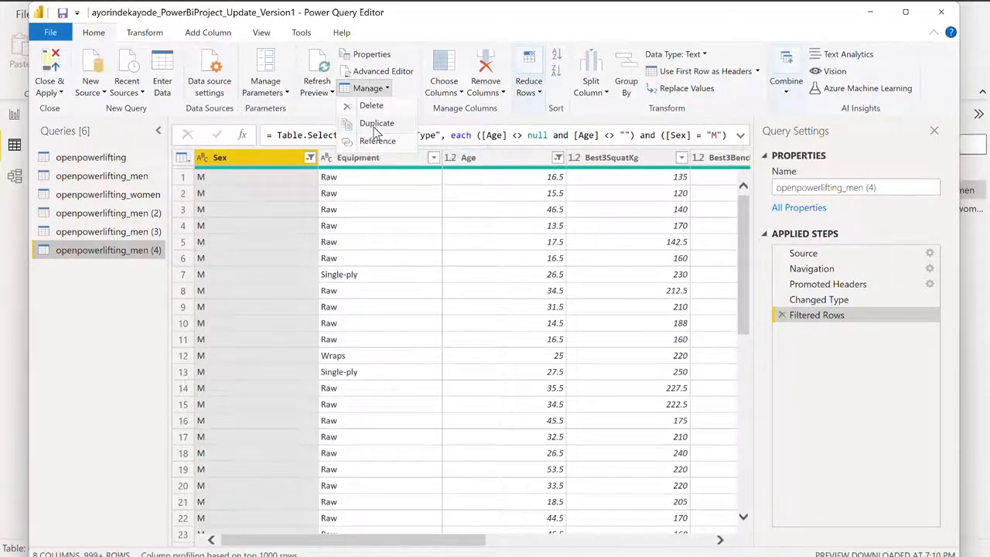
pyautogui.click(377, 125)
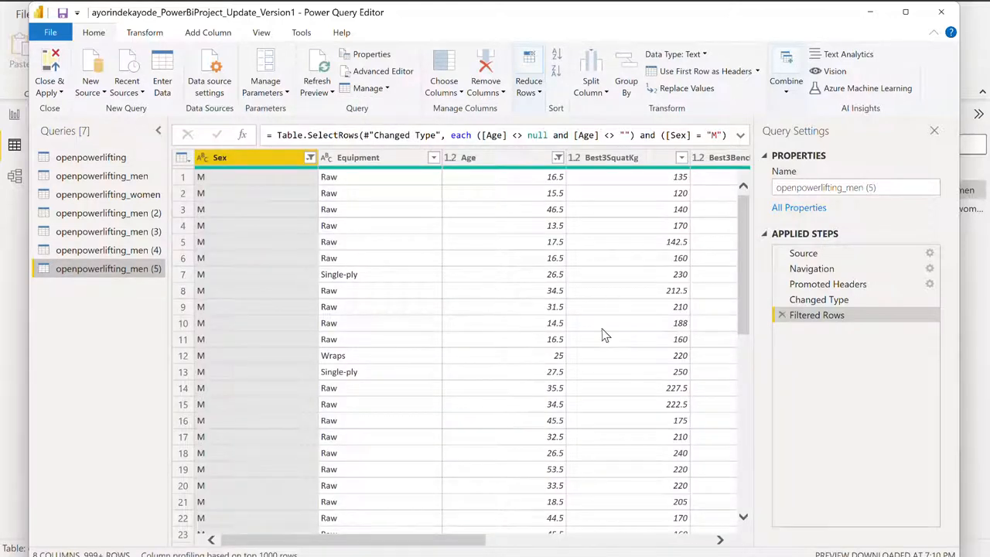
# - Check the lift column names and rename the openpowerlifting_men (2) query as Best3Squat_men
pyautogui.hscroll(3, 605, 333)
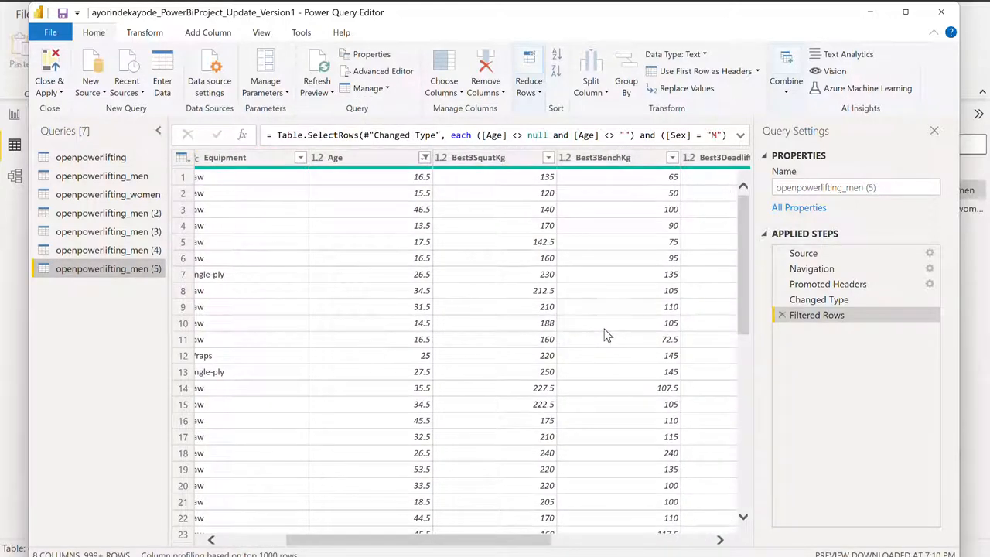
pyautogui.hscroll(4, 607, 262)
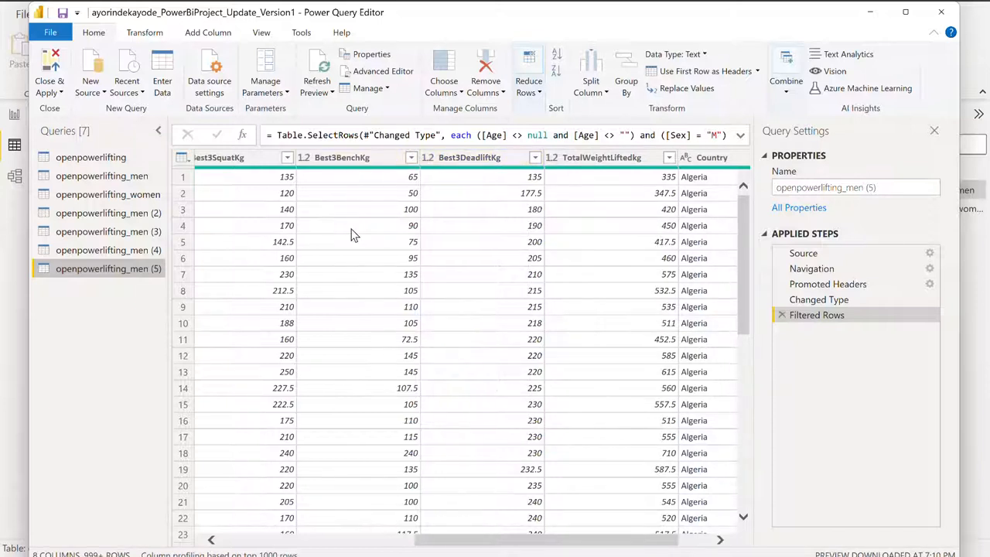
pyautogui.hscroll(-2, 344, 228)
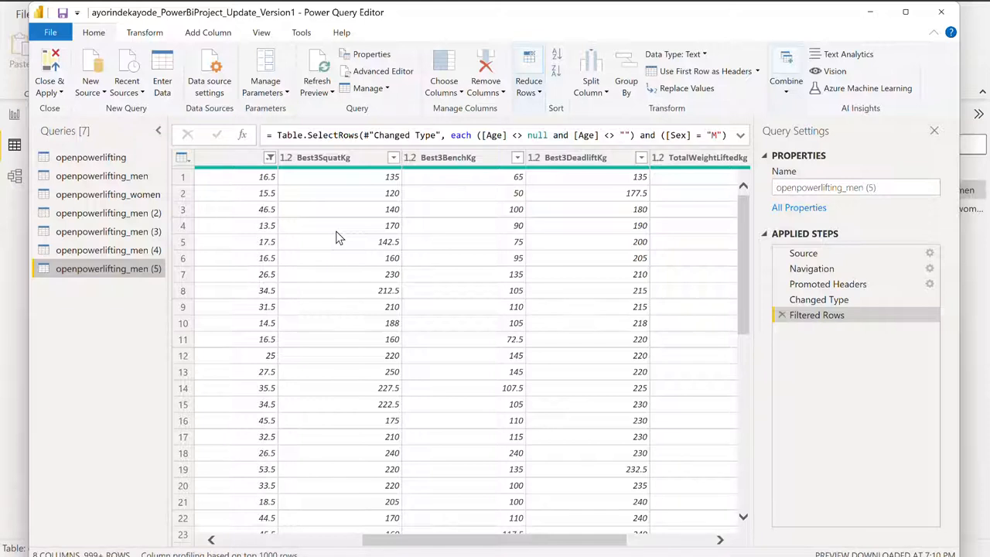
pyautogui.hscroll(-5, 336, 238)
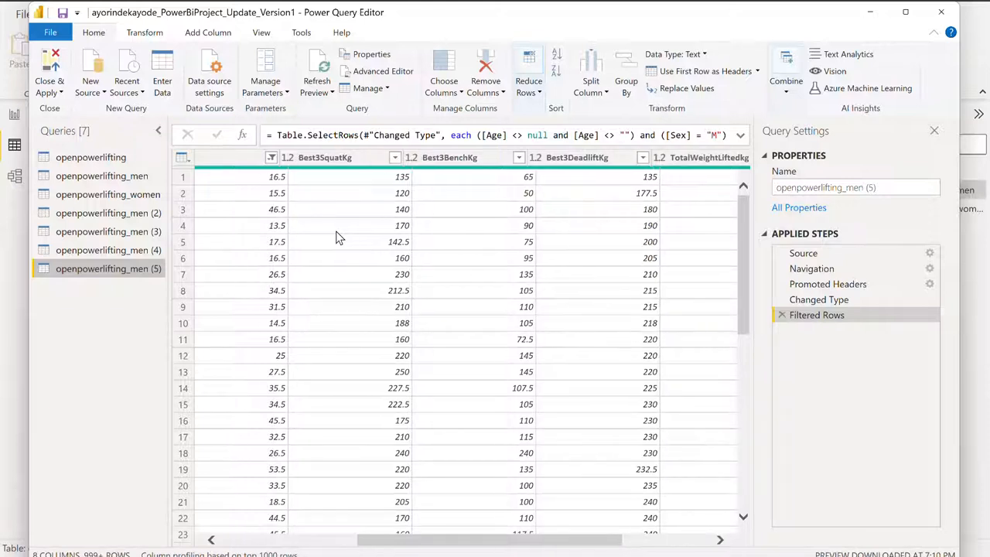
pyautogui.hscroll(-2, 336, 237)
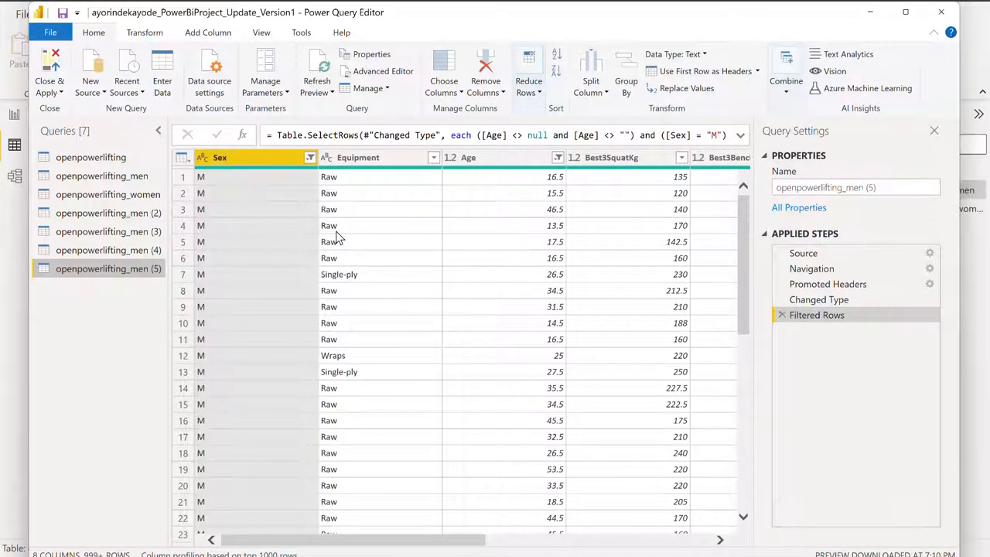
pyautogui.rightClick(87, 218)
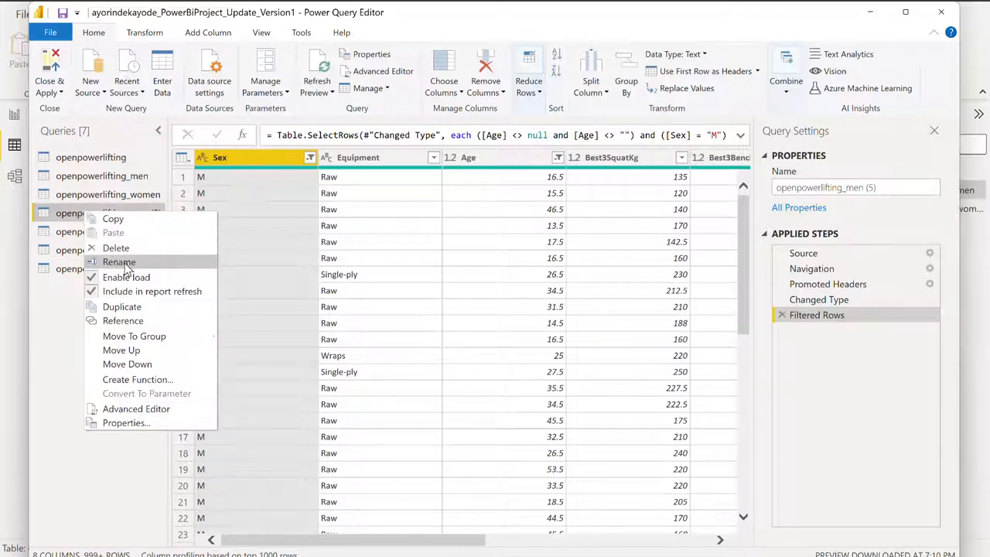
pyautogui.click(120, 262)
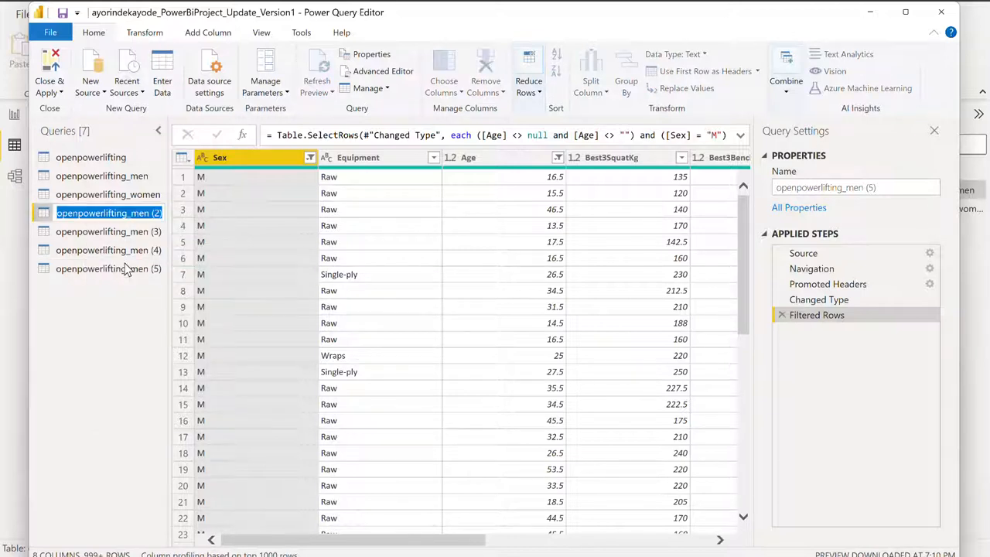
pyautogui.click(130, 213)
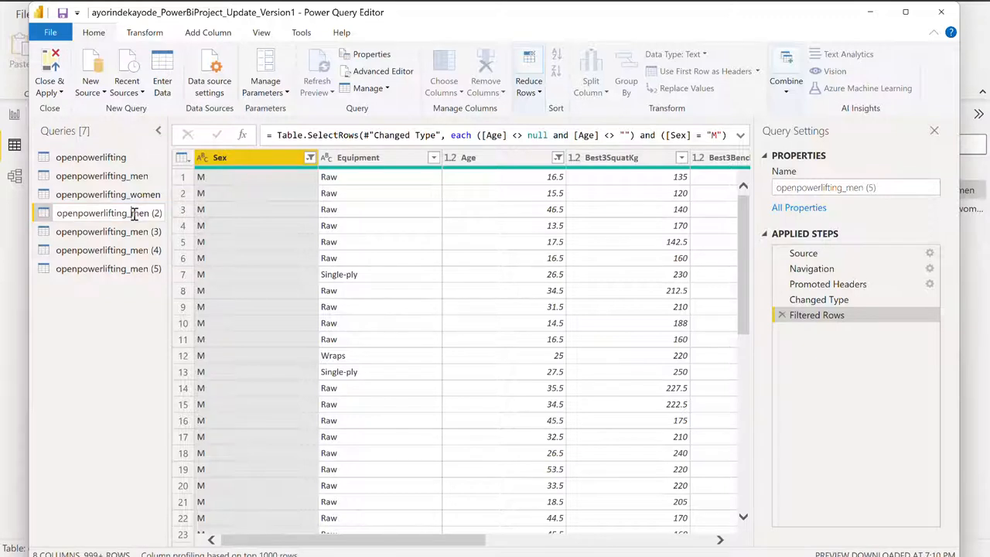
pyautogui.press('BackSpace')
pyautogui.press('BackSpace')
pyautogui.press('BackSpace')
pyautogui.press('BackSpace')
pyautogui.press('BackSpace')
pyautogui.press('BackSpace')
pyautogui.press('BackSpace')
pyautogui.press('BackSpace')
pyautogui.press('BackSpace')
pyautogui.press('BackSpace')
pyautogui.press('BackSpace')
pyautogui.press('BackSpace')
pyautogui.press('BackSpace')
pyautogui.press('BackSpace')
pyautogui.press('BackSpace')
pyautogui.press('BackSpace')
pyautogui.press('BackSpace')
pyautogui.press('Right')
pyautogui.press('Right')
pyautogui.press('Right')
pyautogui.press('Right')
pyautogui.press('Left')
pyautogui.press('Left')
pyautogui.press('Left')
pyautogui.press('Left')
pyautogui.press('Left')
pyautogui.write('Best3')
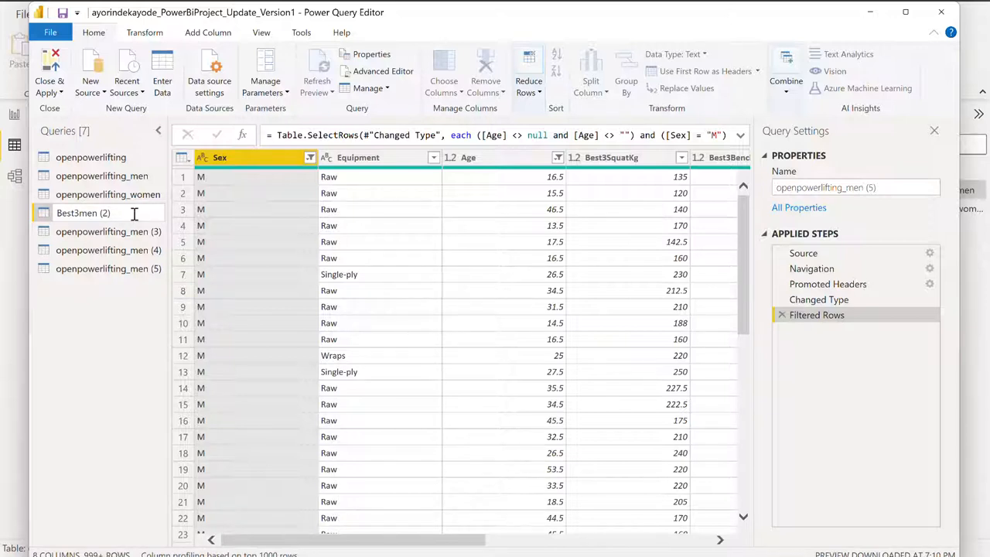
pyautogui.write('Squat_')
pyautogui.press('BackSpace')
pyautogui.press('BackSpace')
pyautogui.press('BackSpace')
pyautogui.press('BackSpace')
pyautogui.press('Return')
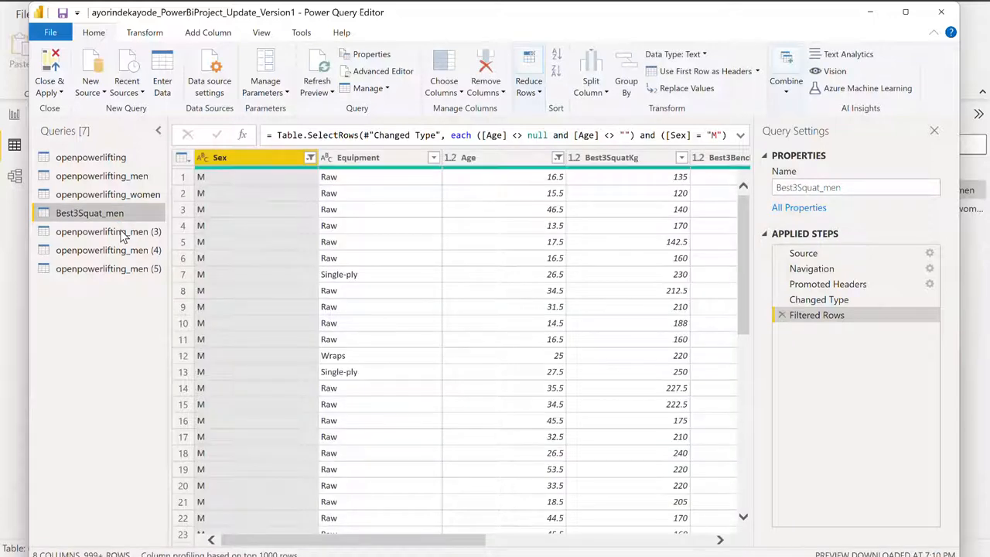
# - Rename the openpowerlifting_men (3) query as Best3Bench_men
pyautogui.rightClick(122, 236)
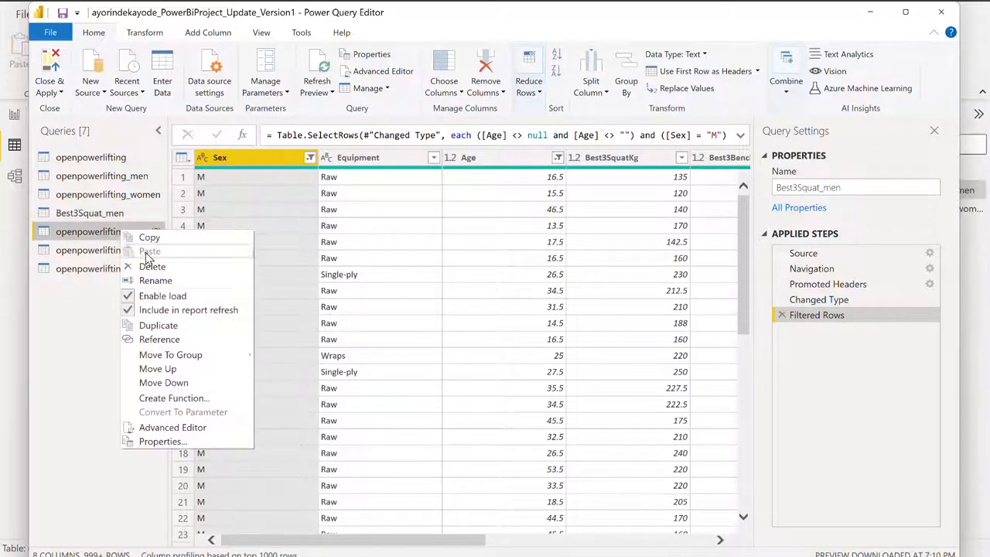
pyautogui.click(155, 281)
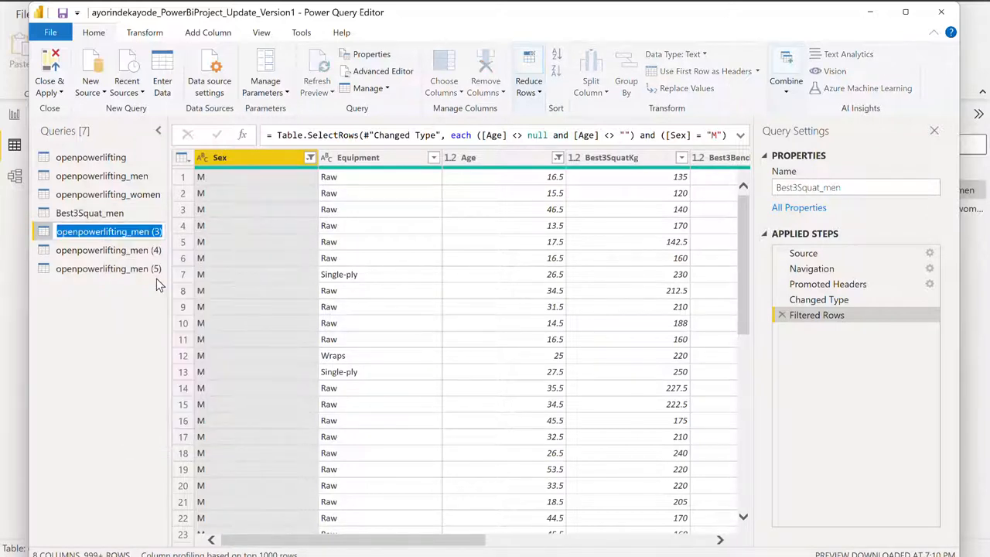
pyautogui.click(124, 231)
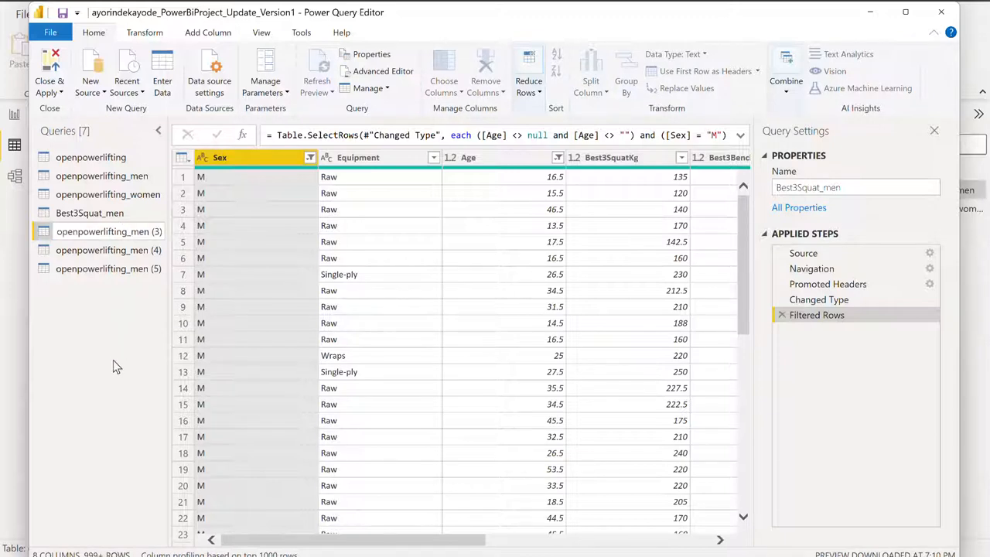
pyautogui.press('BackSpace')
pyautogui.press('BackSpace')
pyautogui.press('BackSpace')
pyautogui.press('BackSpace')
pyautogui.press('BackSpace')
pyautogui.press('BackSpace')
pyautogui.press('BackSpace')
pyautogui.press('BackSpace')
pyautogui.press('BackSpace')
pyautogui.press('BackSpace')
pyautogui.press('BackSpace')
pyautogui.press('BackSpace')
pyautogui.press('BackSpace')
pyautogui.press('BackSpace')
pyautogui.press('BackSpace')
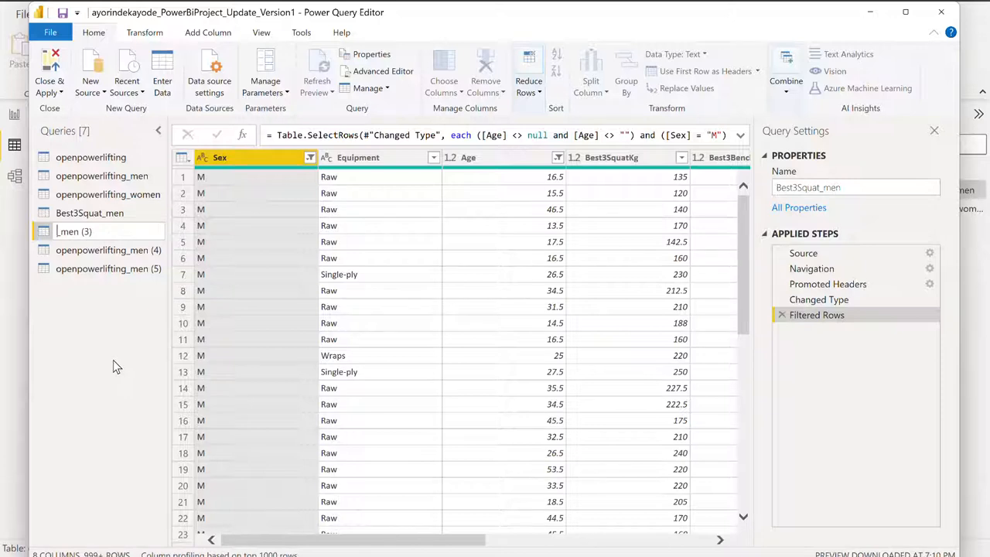
pyautogui.write('Best3Ben')
pyautogui.press('Right')
pyautogui.press('Right')
pyautogui.press('Right')
pyautogui.press('Right')
pyautogui.press('Right')
pyautogui.press('Right')
pyautogui.press('Right')
pyautogui.press('Right')
pyautogui.press('BackSpace')
pyautogui.press('BackSpace')
pyautogui.press('BackSpace')
pyautogui.press('BackSpace')
pyautogui.press('Return')
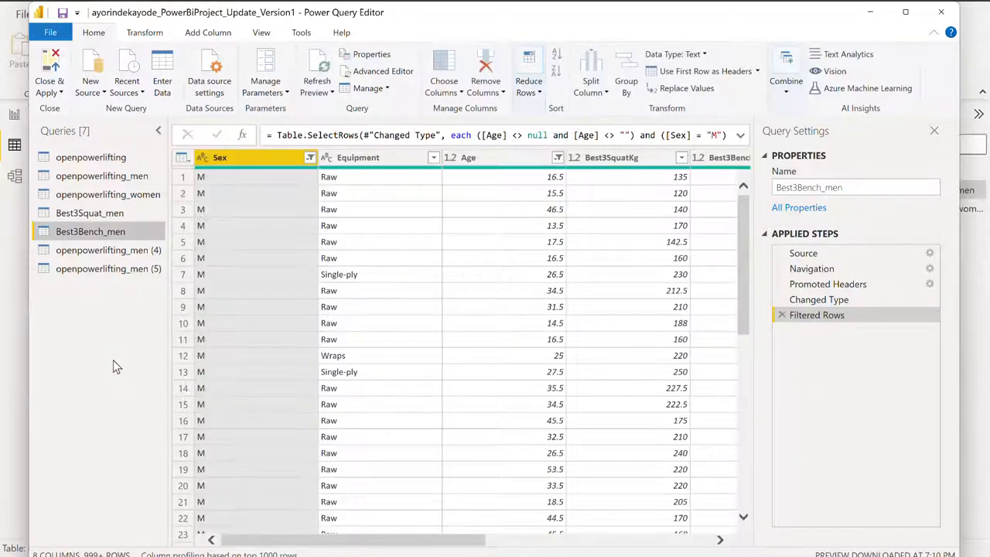
# - Check the deadlift column name and rename the openpowerlifting_men (4) query as Best3Deadlift_men
pyautogui.click(81, 256)
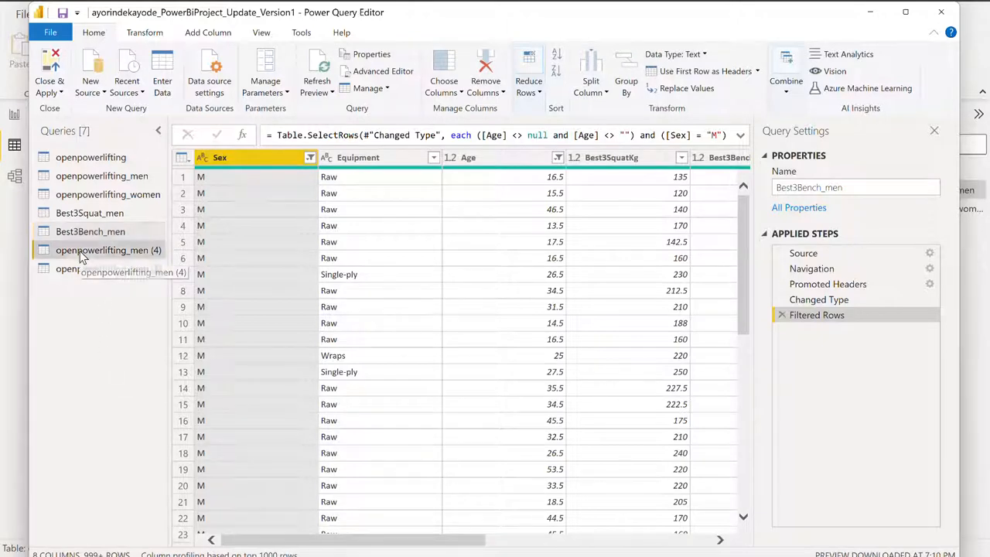
pyautogui.rightClick(81, 256)
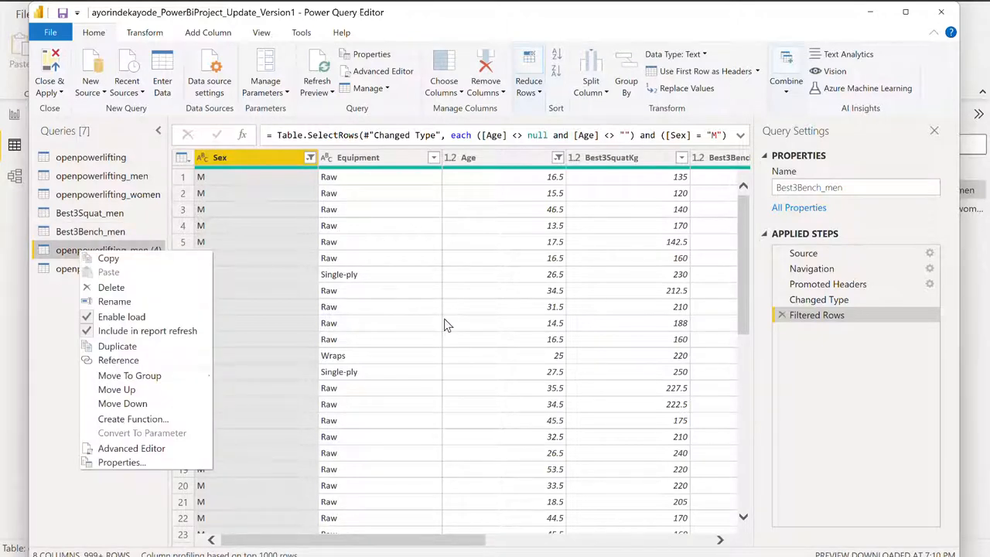
pyautogui.click(469, 542)
pyautogui.moveTo(469, 541); pyautogui.dragTo(615, 546)
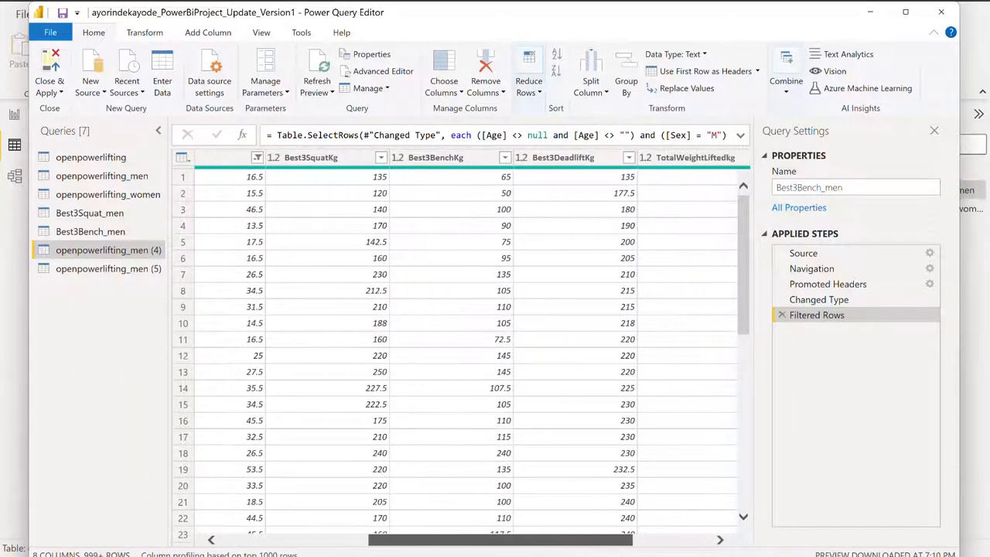
pyautogui.rightClick(78, 254)
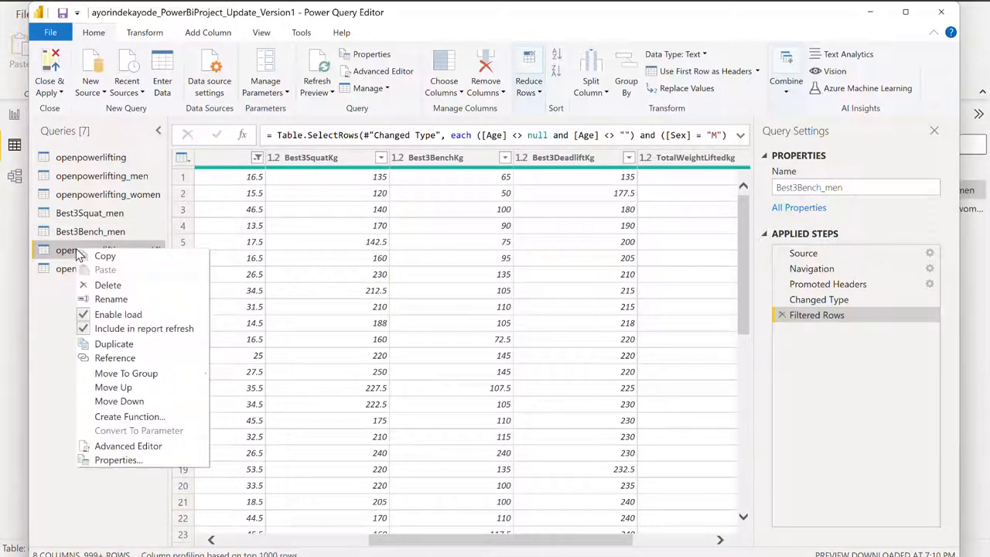
pyautogui.click(110, 299)
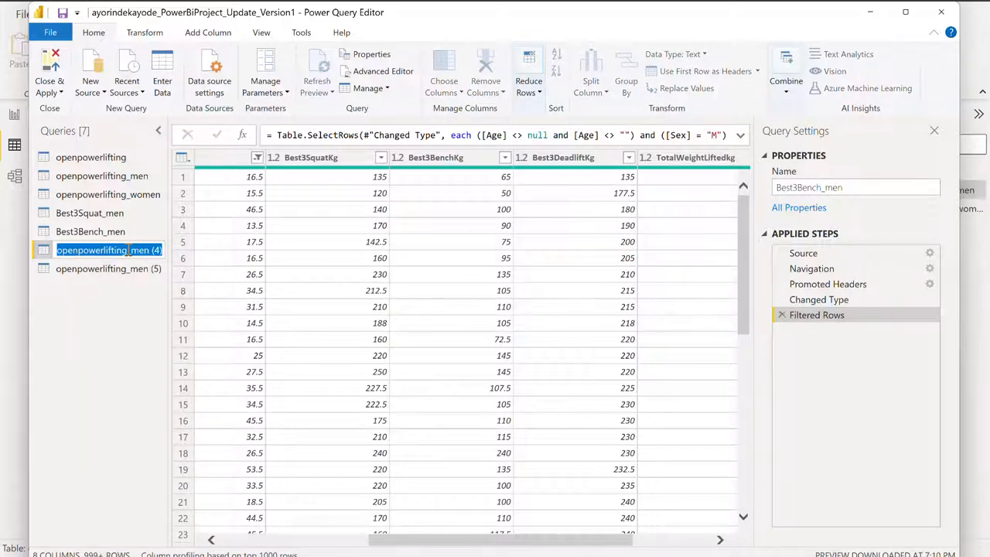
pyautogui.press('Return')
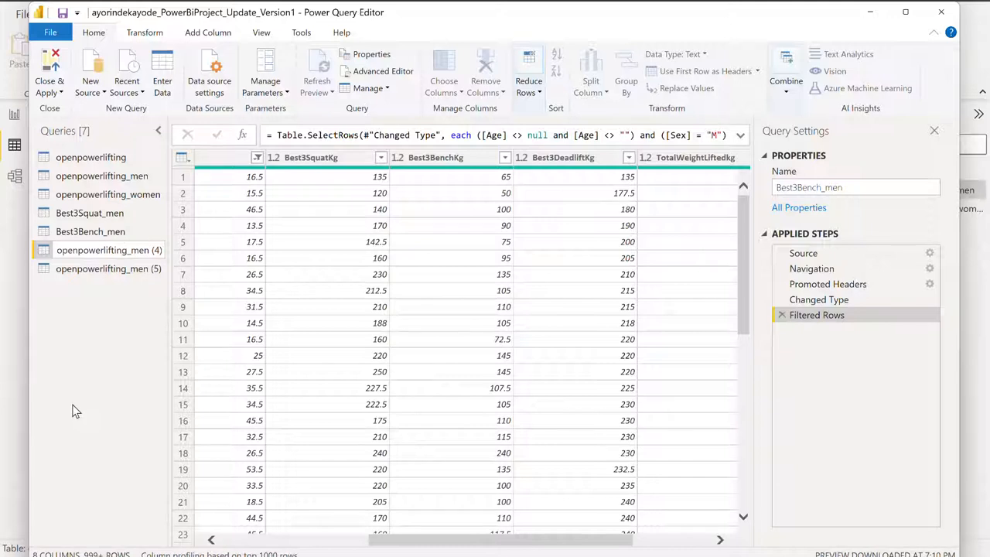
pyautogui.press('BackSpace')
pyautogui.press('BackSpace')
pyautogui.press('BackSpace')
pyautogui.press('BackSpace')
pyautogui.press('BackSpace')
pyautogui.press('BackSpace')
pyautogui.press('BackSpace')
pyautogui.press('BackSpace')
pyautogui.press('BackSpace')
pyautogui.press('BackSpace')
pyautogui.press('BackSpace')
pyautogui.press('BackSpace')
pyautogui.press('BackSpace')
pyautogui.press('BackSpace')
pyautogui.press('BackSpace')
pyautogui.press('BackSpace')
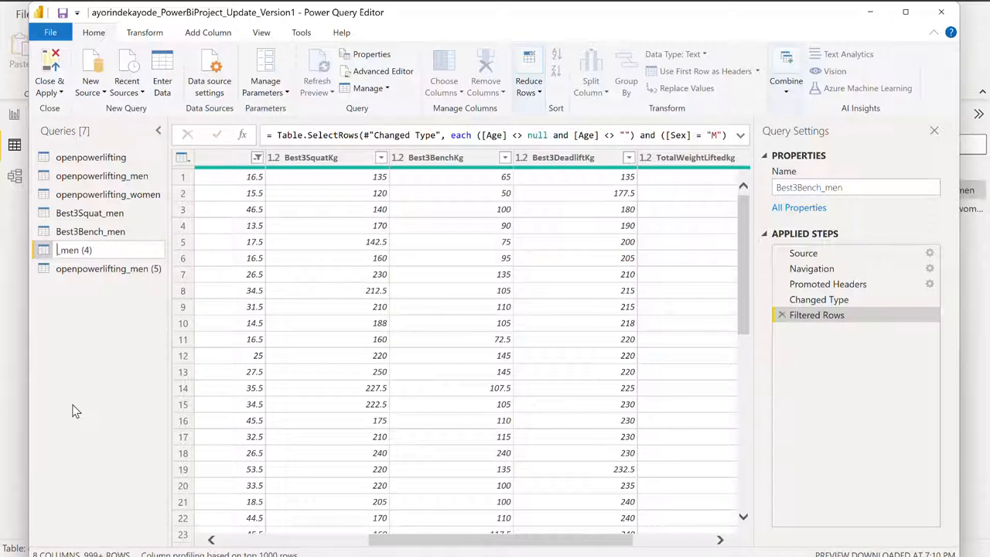
pyautogui.write('Best3Deadl')
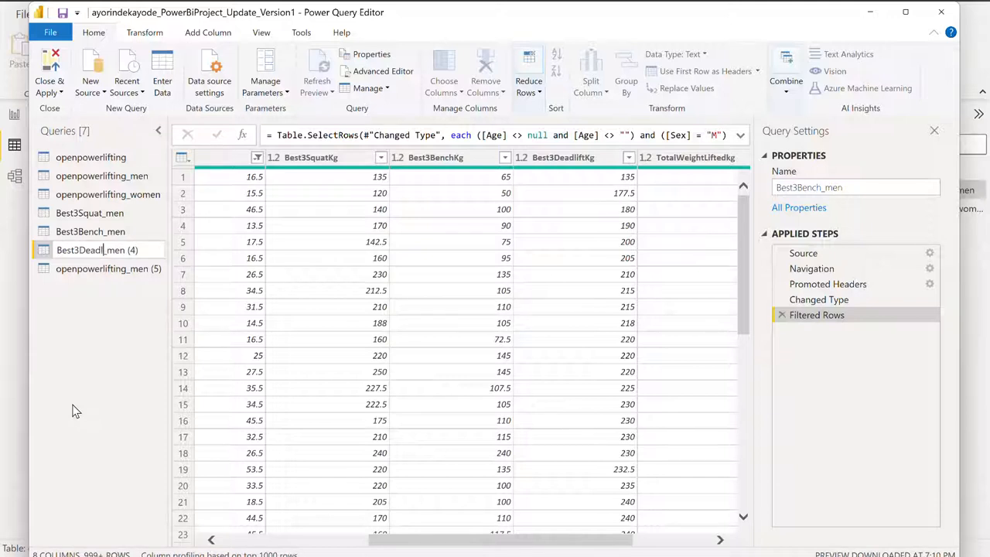
pyautogui.write('ift')
pyautogui.press('BackSpace')
pyautogui.press('BackSpace')
pyautogui.press('BackSpace')
pyautogui.press('BackSpace')
pyautogui.press('Return')
pyautogui.press('Return')
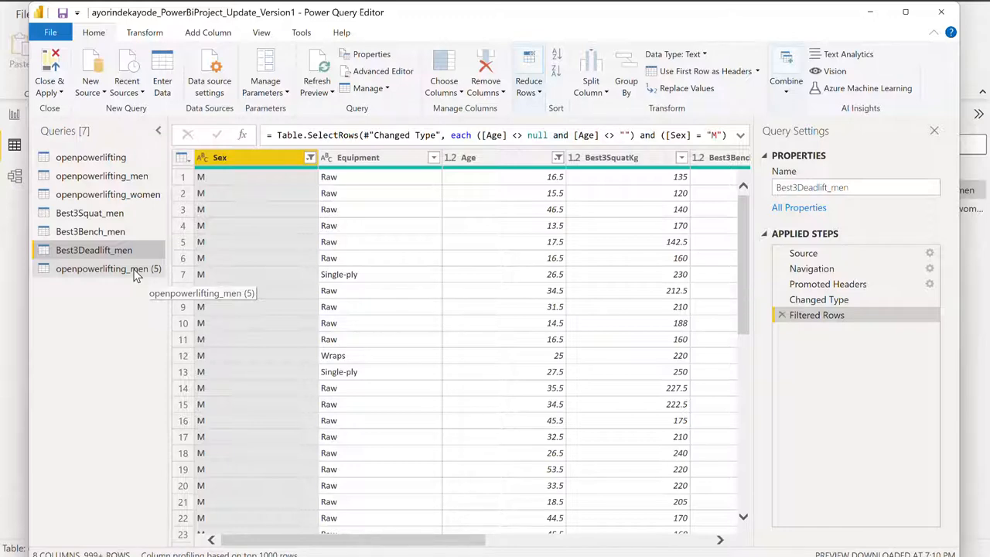
pyautogui.keyDown('ctrl'); pyautogui.click(133, 272); pyautogui.keyUp('ctrl')
pyautogui.rightClick(133, 272)
pyautogui.click(112, 328)
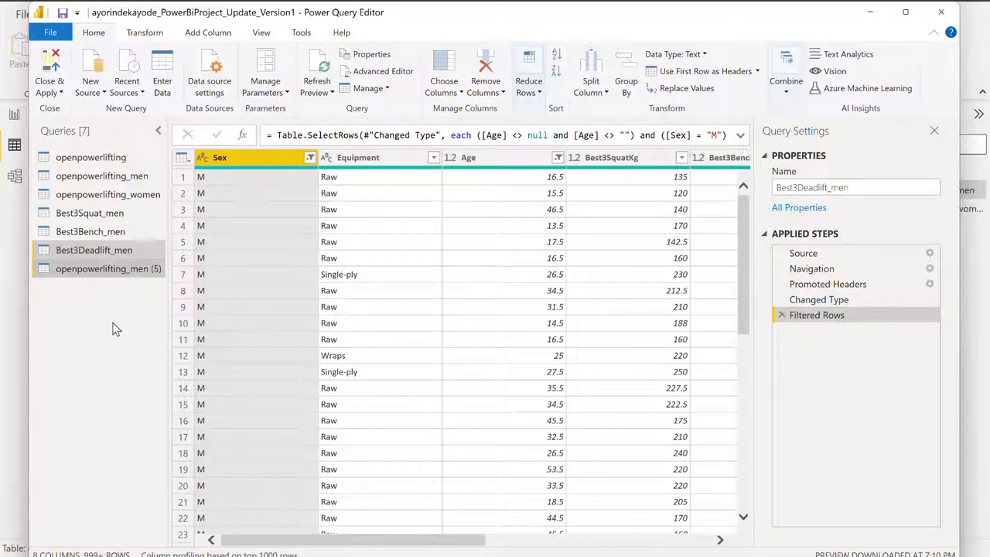
pyautogui.click(114, 268)
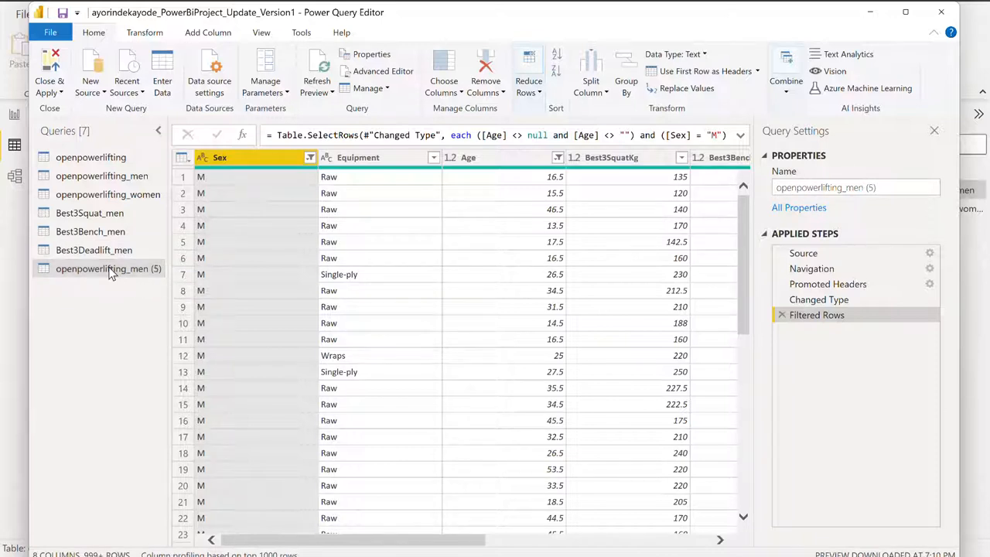
pyautogui.rightClick(110, 272)
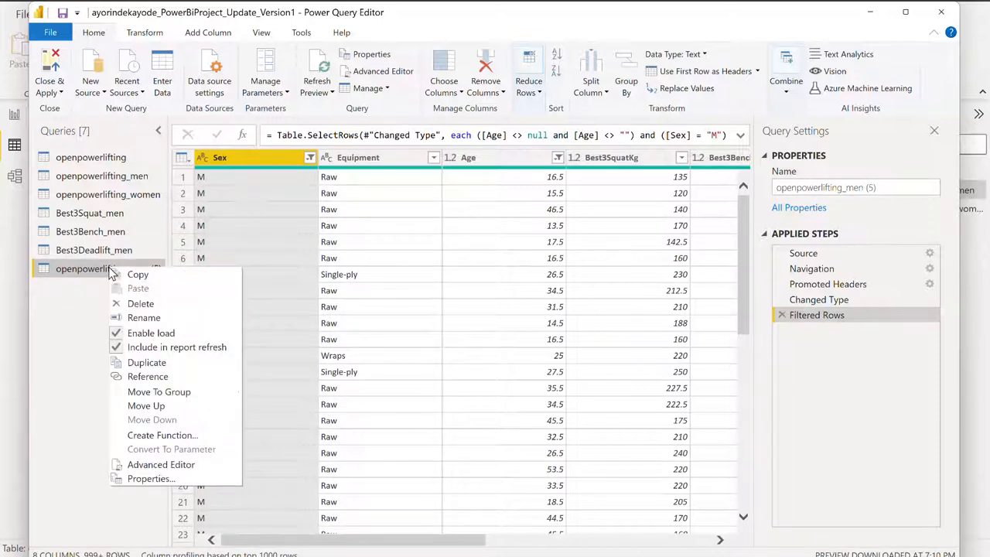
pyautogui.click(147, 318)
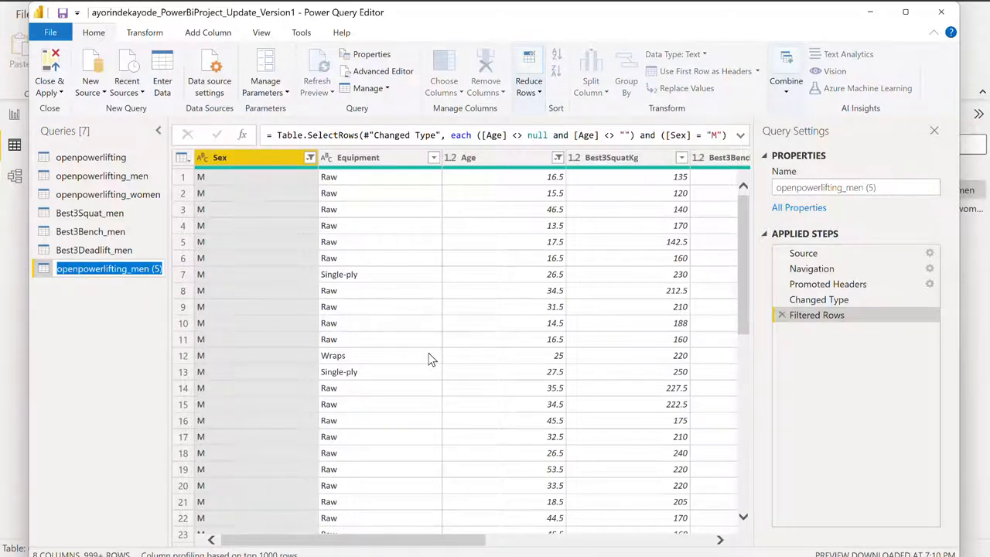
pyautogui.press('Return')
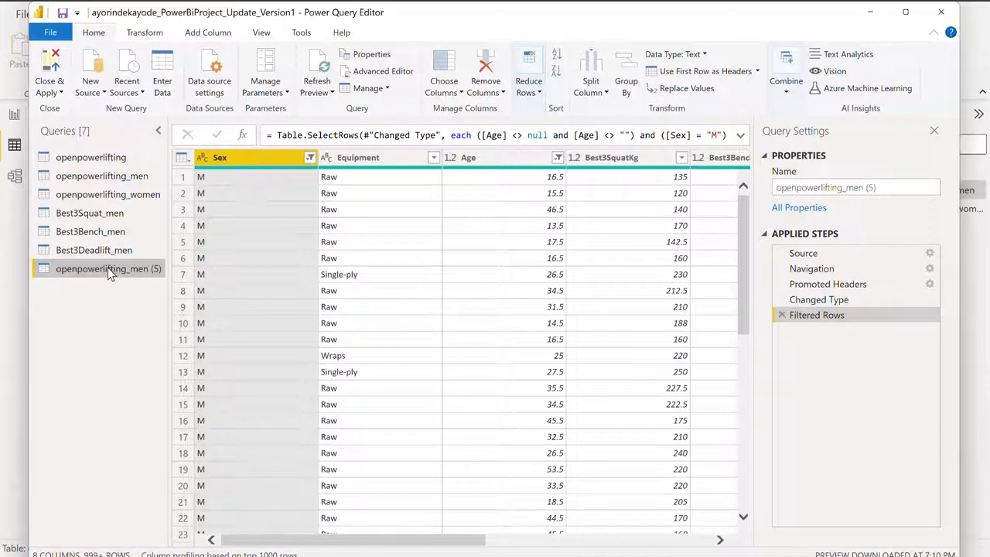
# - Rename the openpowerlifting_men (5) query as TotalLift_men
pyautogui.rightClick(109, 274)
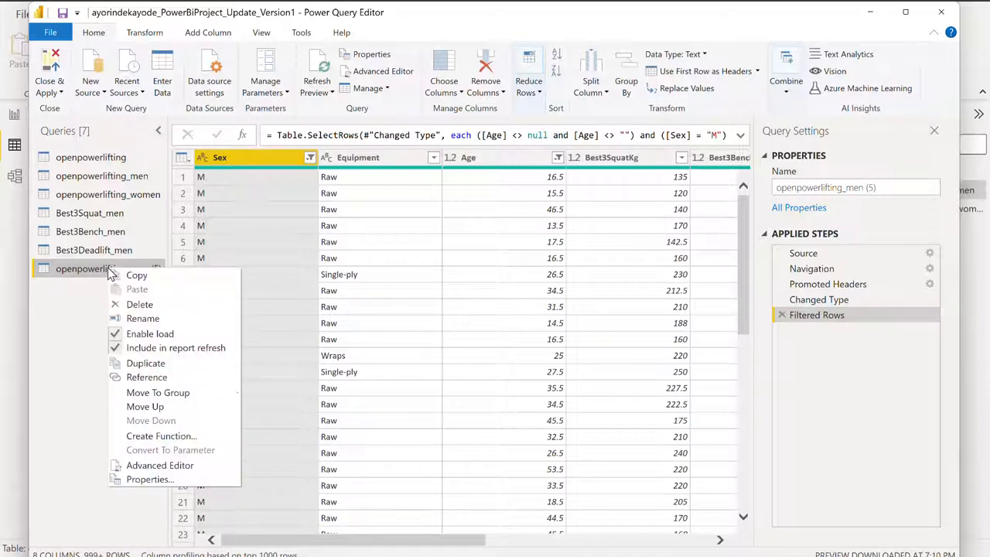
pyautogui.click(141, 318)
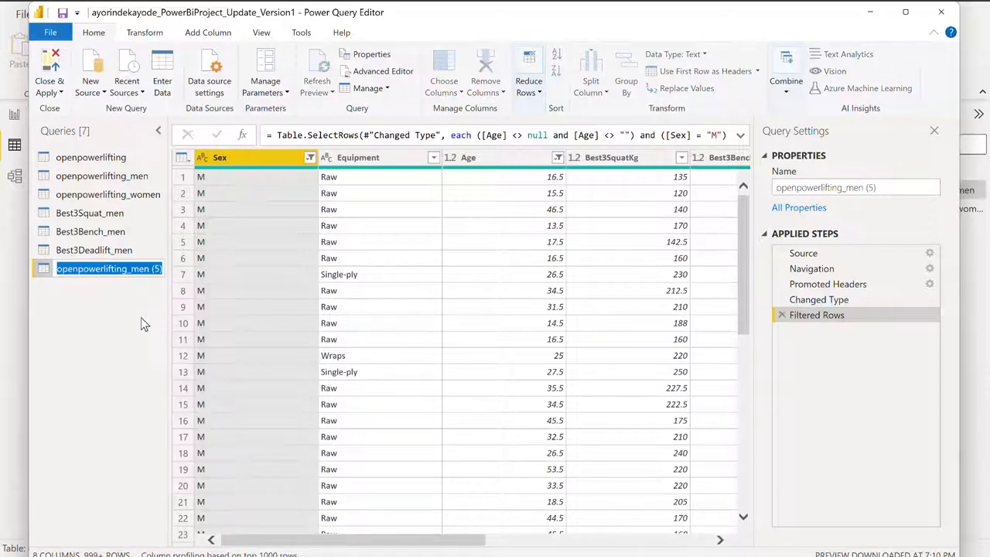
pyautogui.click(128, 269)
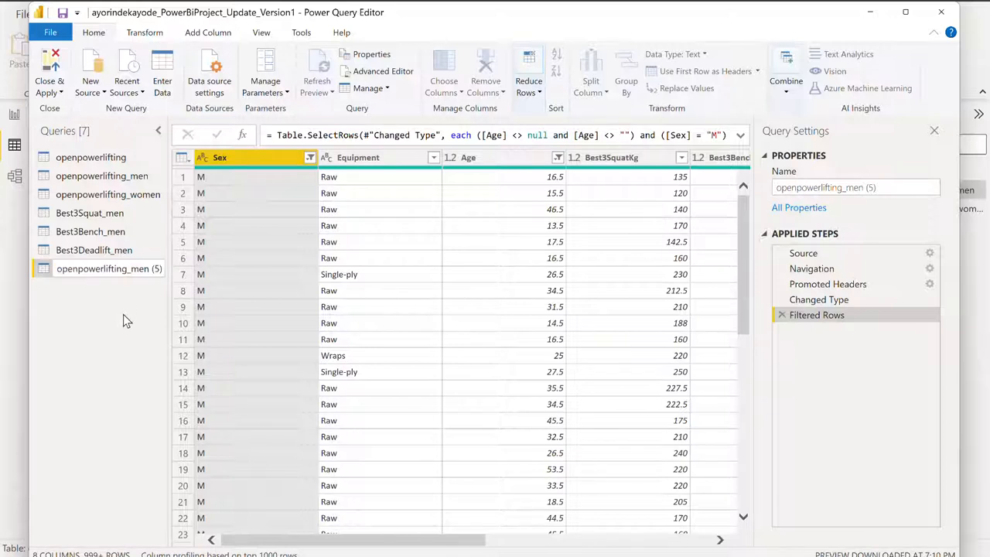
pyautogui.press('BackSpace')
pyautogui.press('BackSpace')
pyautogui.press('BackSpace')
pyautogui.press('BackSpace')
pyautogui.press('BackSpace')
pyautogui.press('BackSpace')
pyautogui.press('BackSpace')
pyautogui.press('BackSpace')
pyautogui.press('BackSpace')
pyautogui.press('BackSpace')
pyautogui.press('BackSpace')
pyautogui.press('BackSpace')
pyautogui.press('BackSpace')
pyautogui.press('BackSpace')
pyautogui.press('BackSpace')
pyautogui.press('BackSpace')
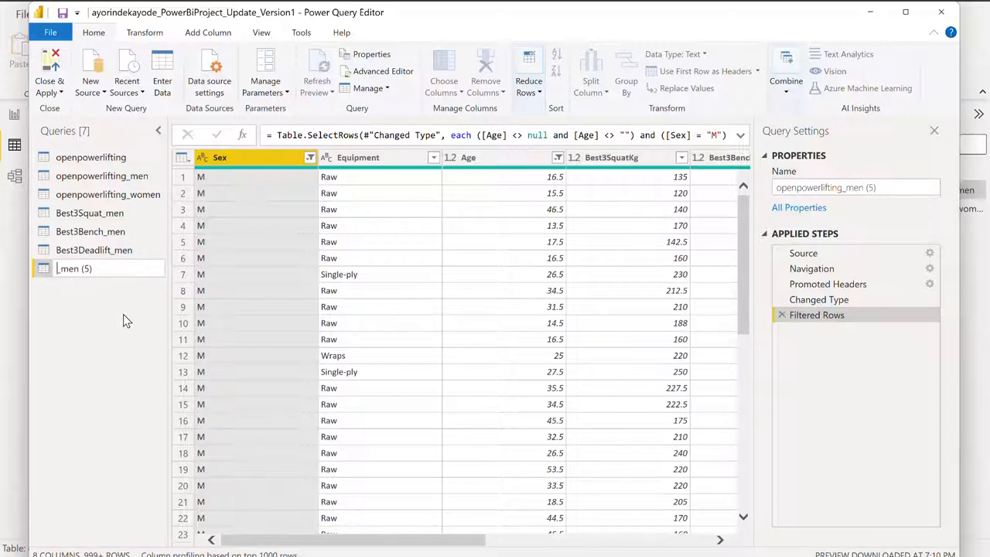
pyautogui.write('Tt')
pyautogui.press('BackSpace')
pyautogui.write('otalLift')
pyautogui.click(128, 268)
pyautogui.press('BackSpace')
pyautogui.press('BackSpace')
pyautogui.press('BackSpace')
pyautogui.press('Return')
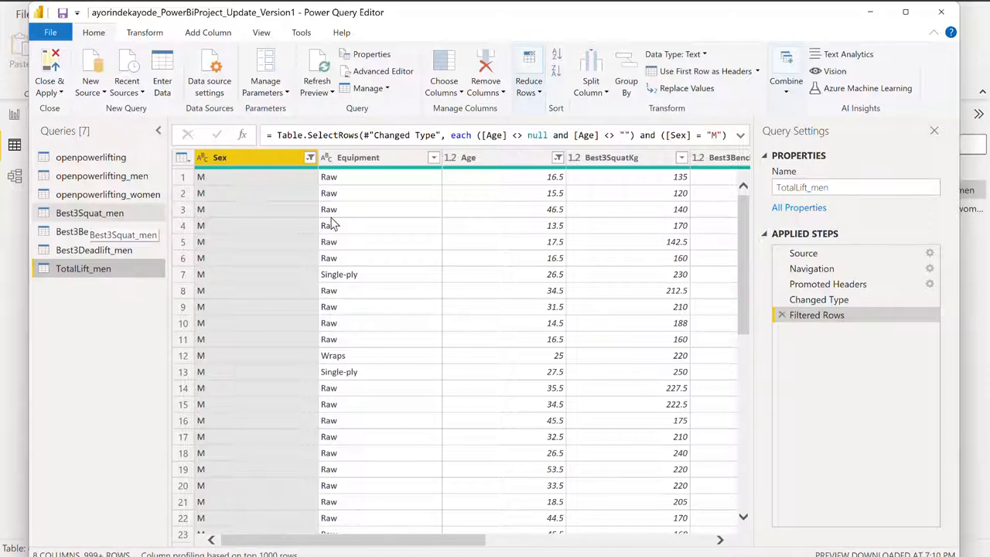
# - Sort the TotalLift_men query by the Best3SquatKg column in descending order
pyautogui.hscroll(2, 520, 315)
pyautogui.hscroll(2, 520, 315)
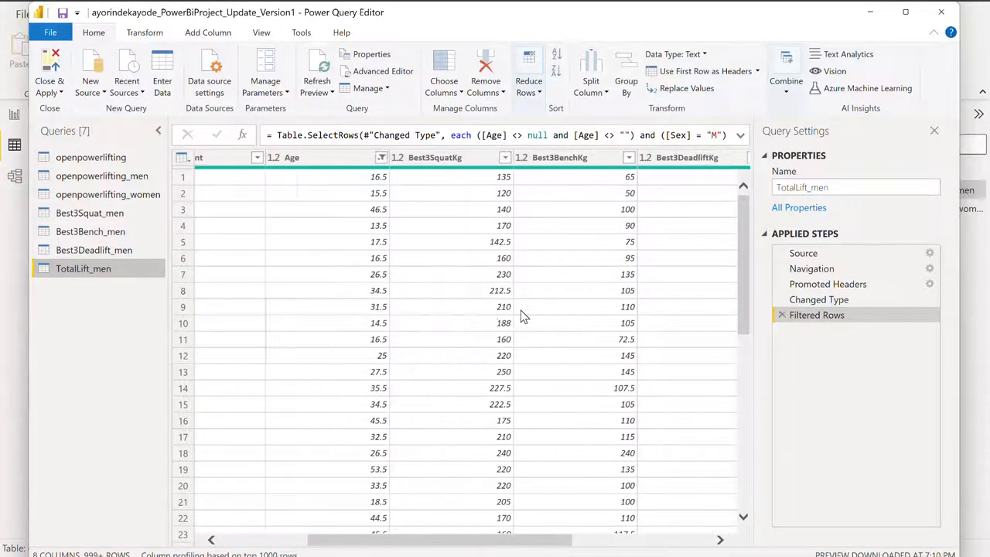
pyautogui.hscroll(-1, 521, 315)
pyautogui.hscroll(1, 520, 311)
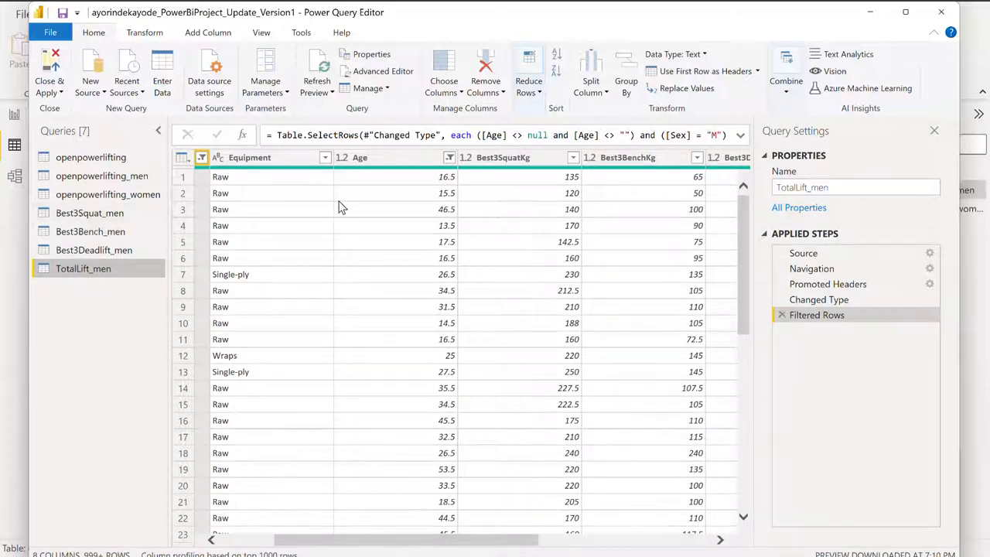
pyautogui.click(573, 158)
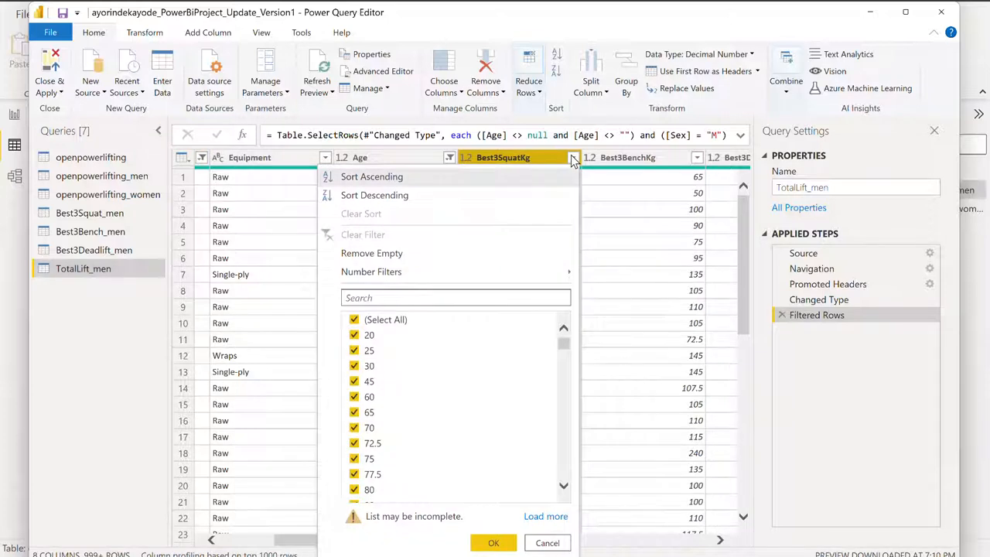
pyautogui.click(381, 197)
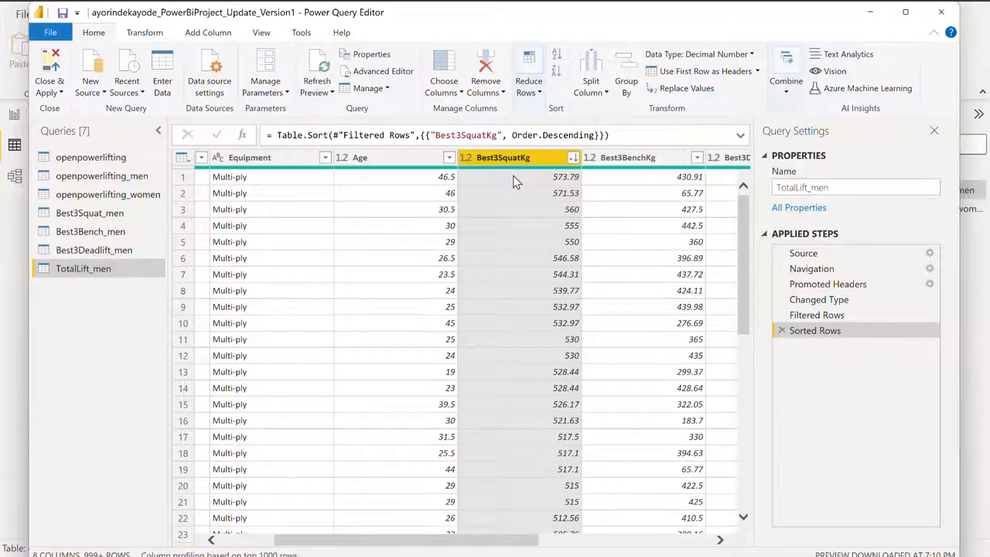
# - Keep only the top 10 rows of the sorted TotalLift_men query
pyautogui.click(530, 87)
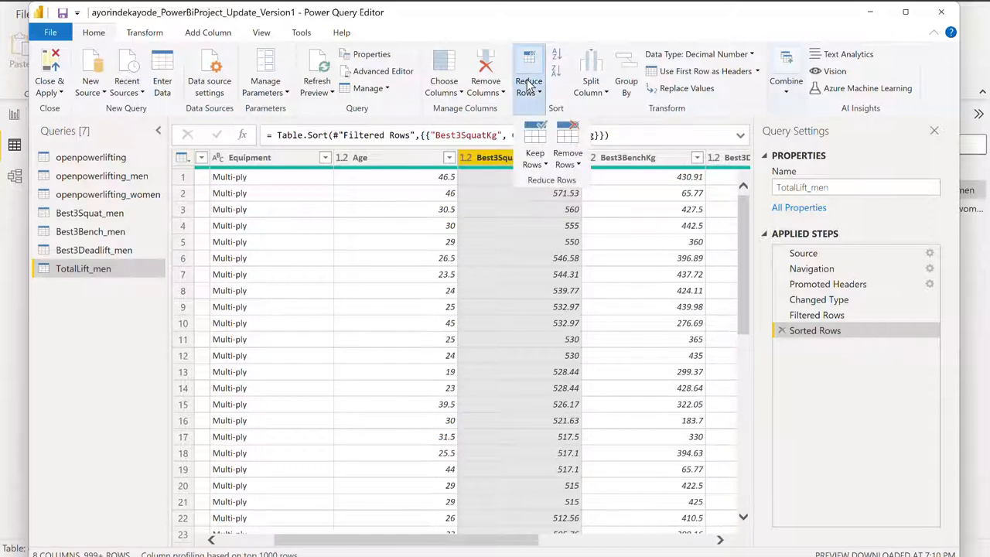
pyautogui.click(534, 138)
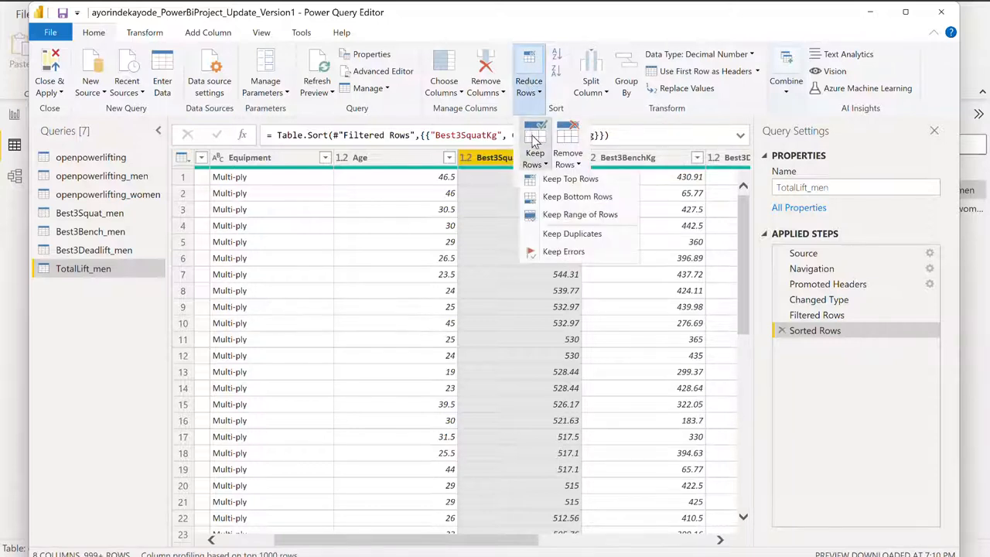
pyautogui.click(552, 180)
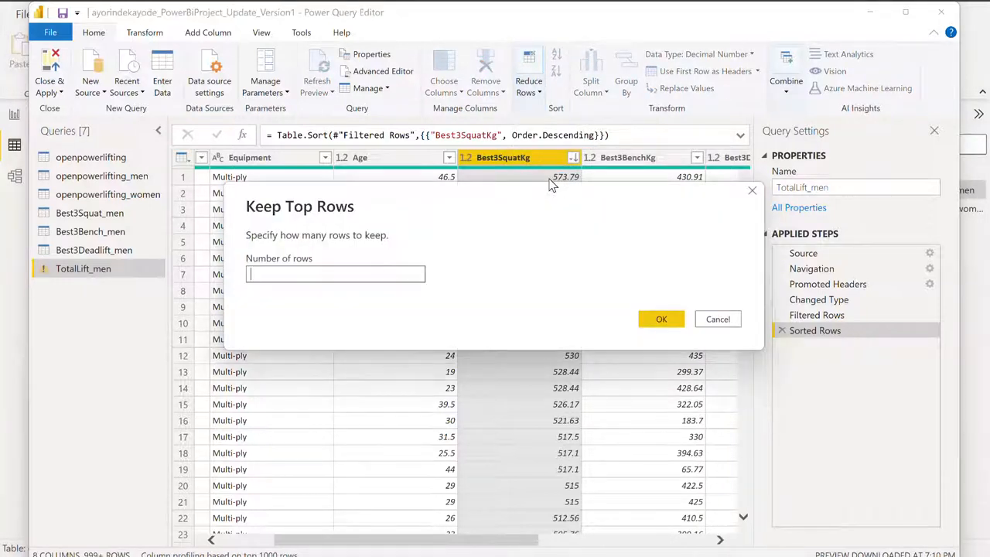
pyautogui.write('10')
pyautogui.click(657, 320)
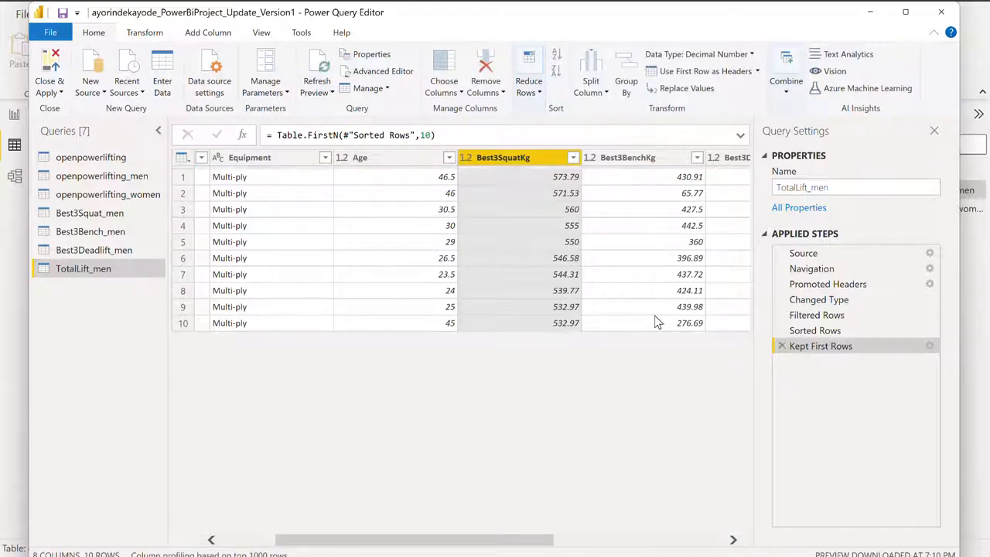
# - Look over the remaining lift columns and remove the Best3BenchKg column from the TotalLift_men query
pyautogui.hscroll(3, 632, 294)
pyautogui.hscroll(3, 632, 294)
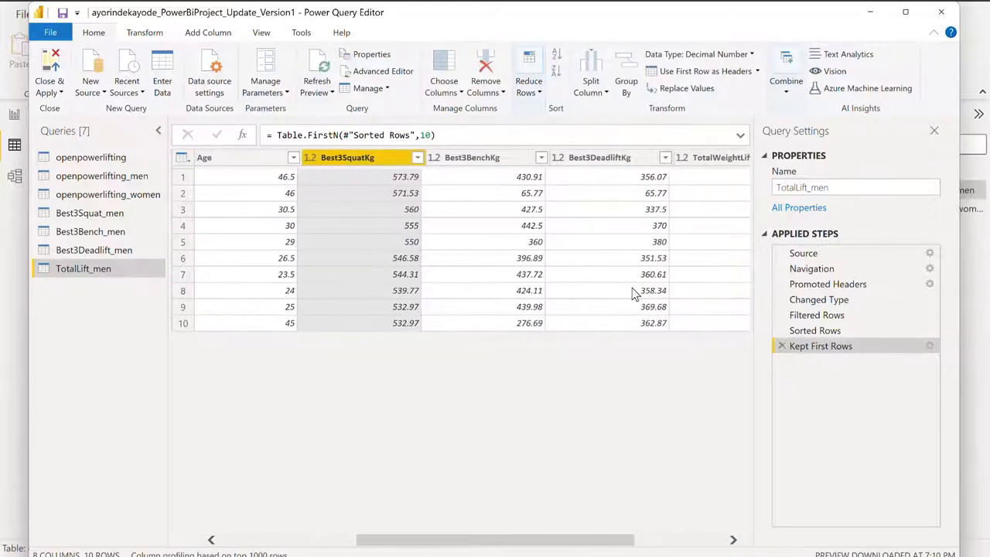
pyautogui.hscroll(3, 633, 293)
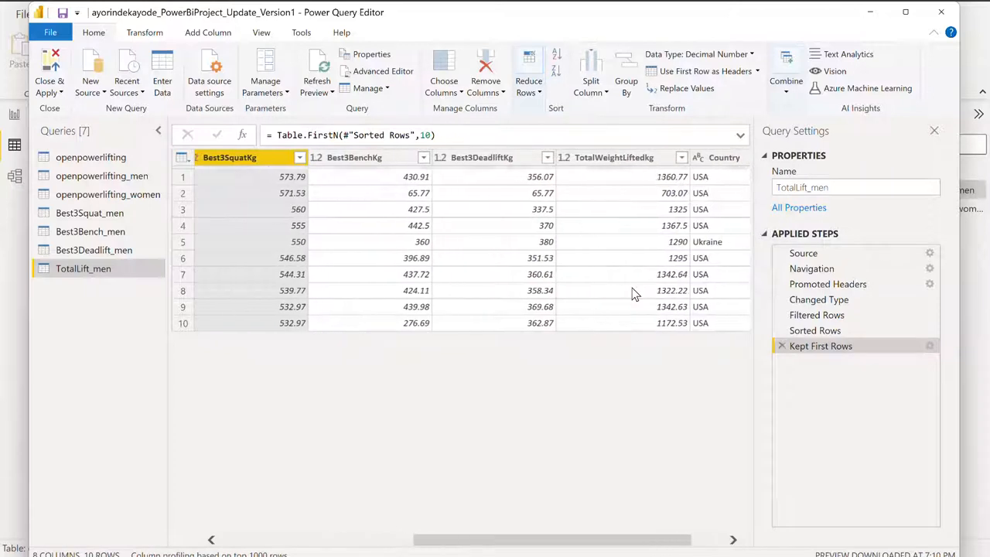
pyautogui.hscroll(-4, 632, 294)
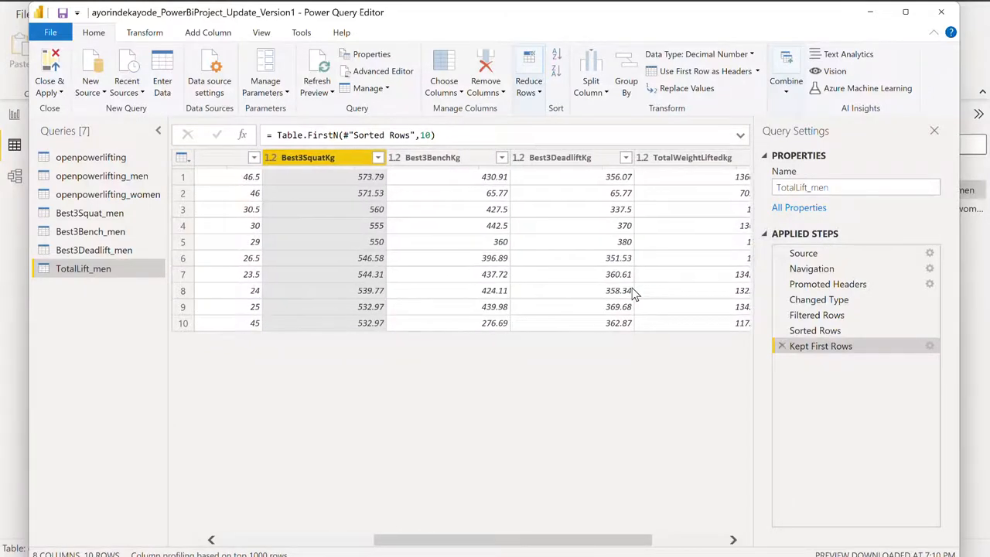
pyautogui.click(442, 158)
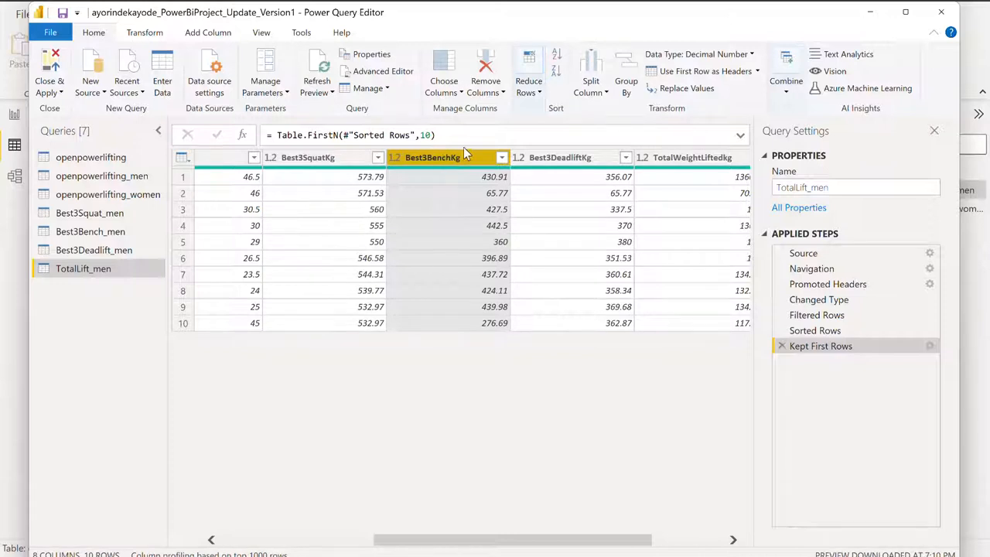
pyautogui.click(485, 83)
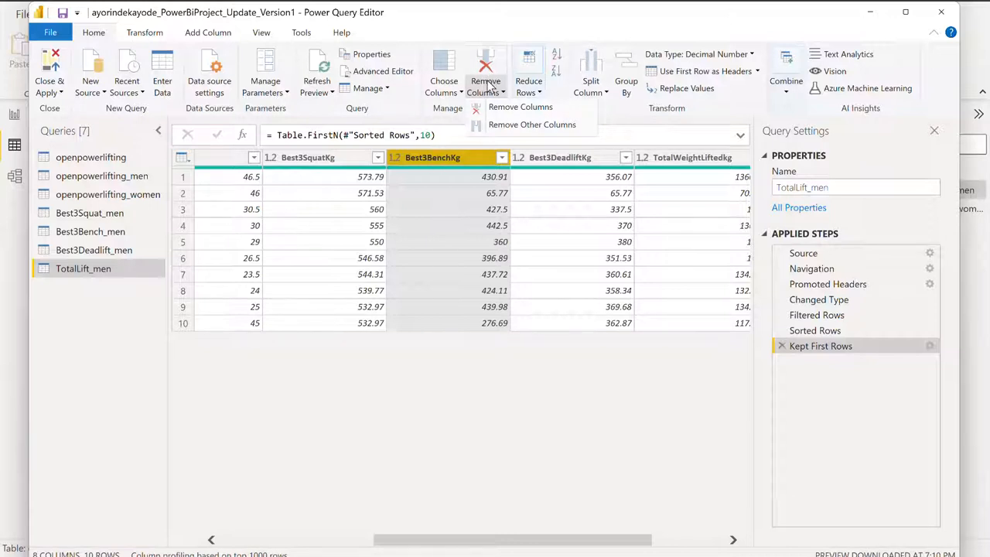
pyautogui.click(488, 83)
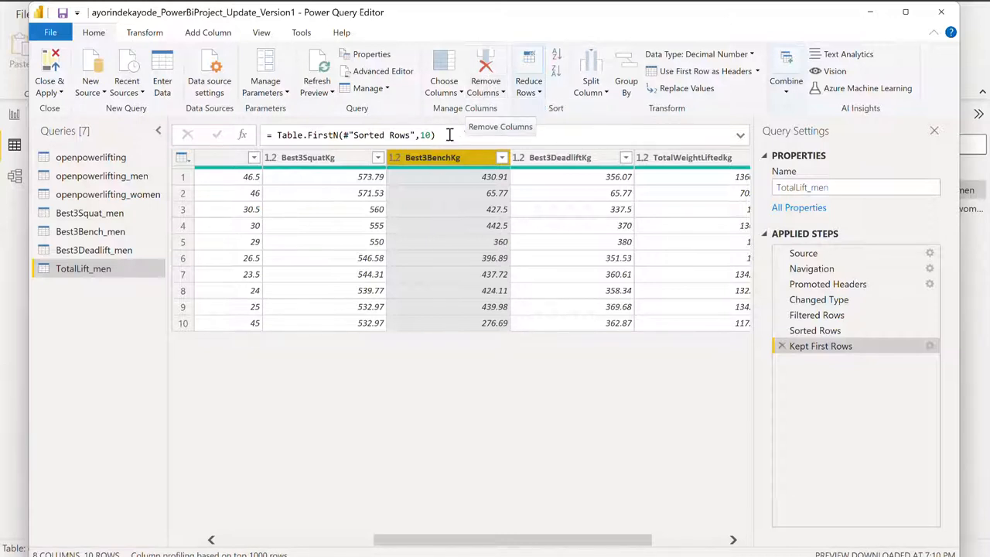
pyautogui.click(480, 92)
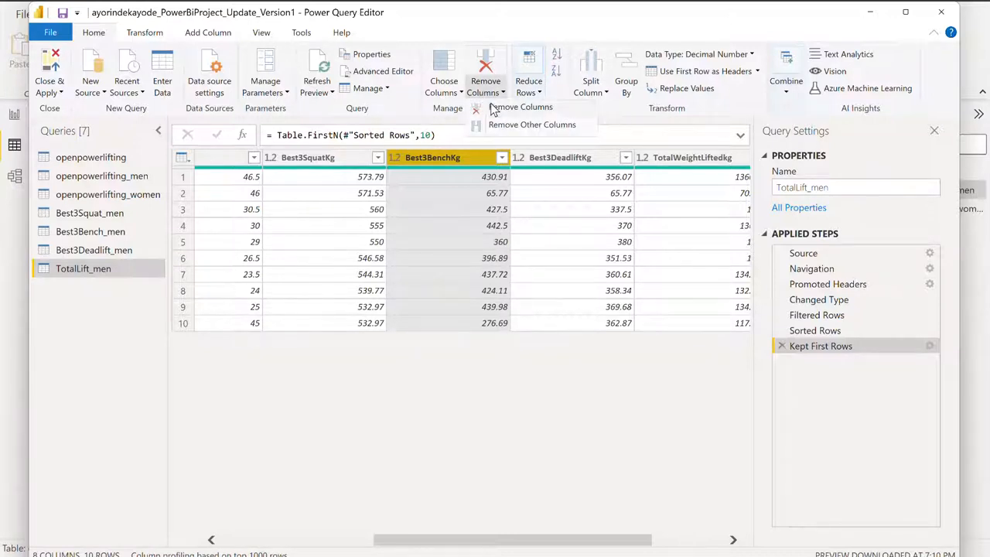
pyautogui.click(495, 111)
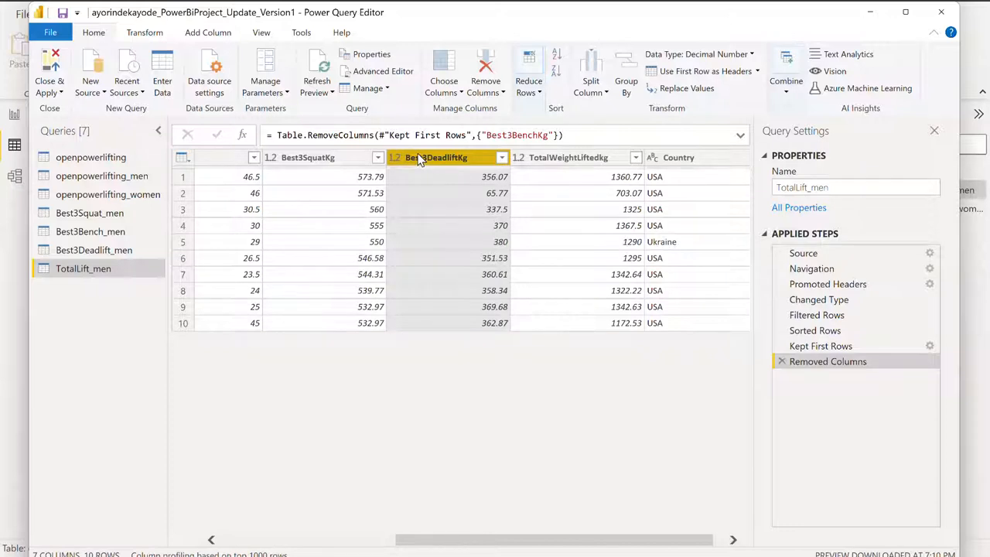
# - Remove the Best3DeadliftKg and TotalWeightLiftedkg columns from the TotalLift_men query and check the remaining columns
pyautogui.click(480, 94)
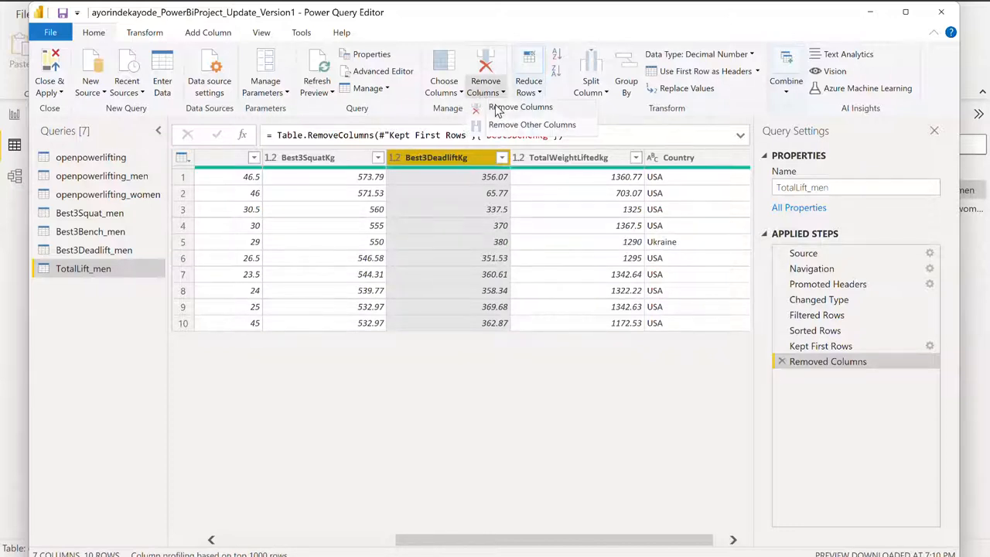
pyautogui.click(495, 108)
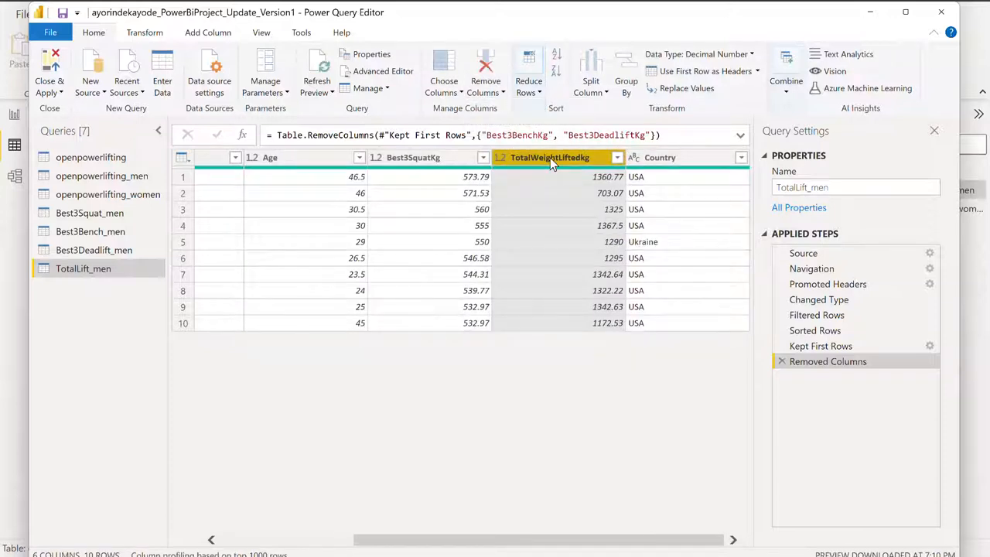
pyautogui.rightClick(552, 164)
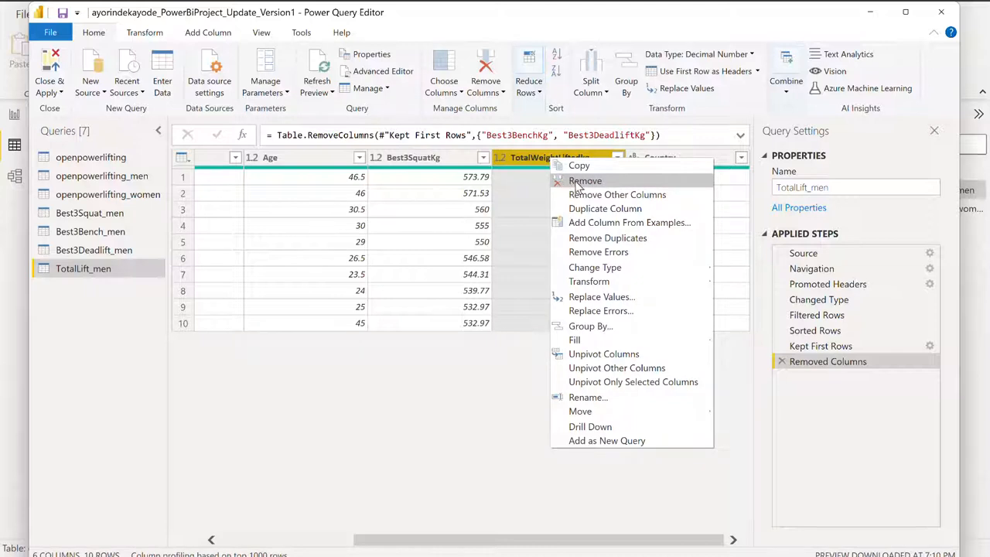
pyautogui.click(583, 180)
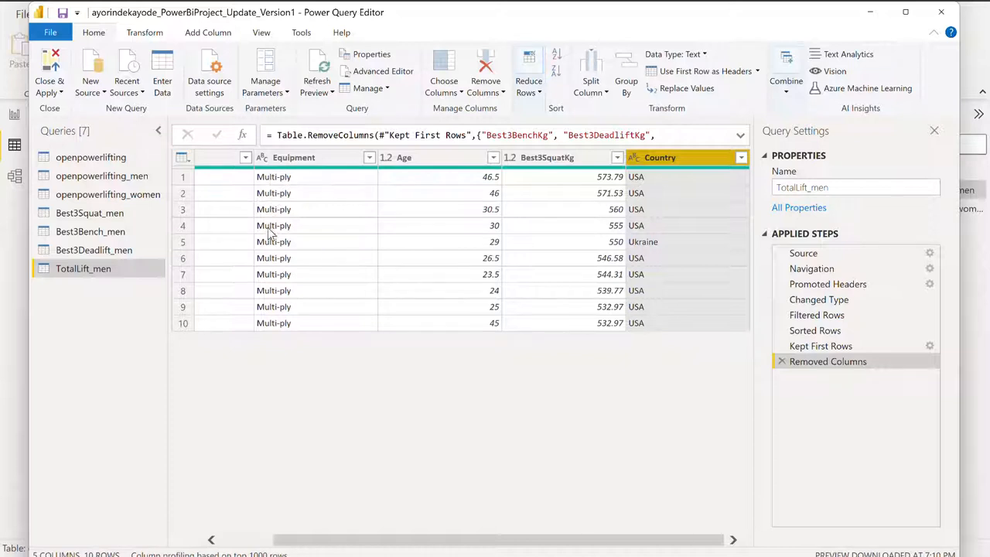
pyautogui.hscroll(-2, 299, 326)
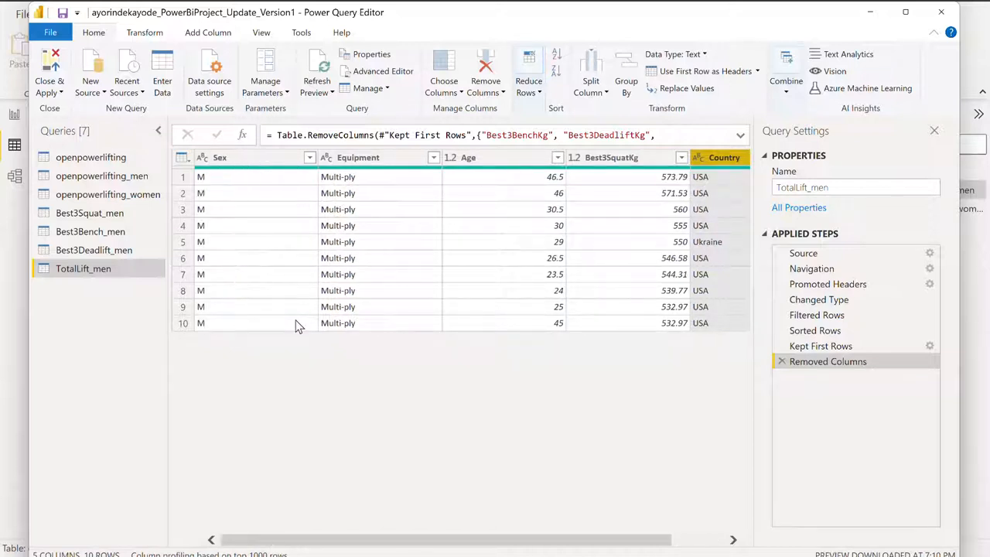
pyautogui.hscroll(2, 558, 263)
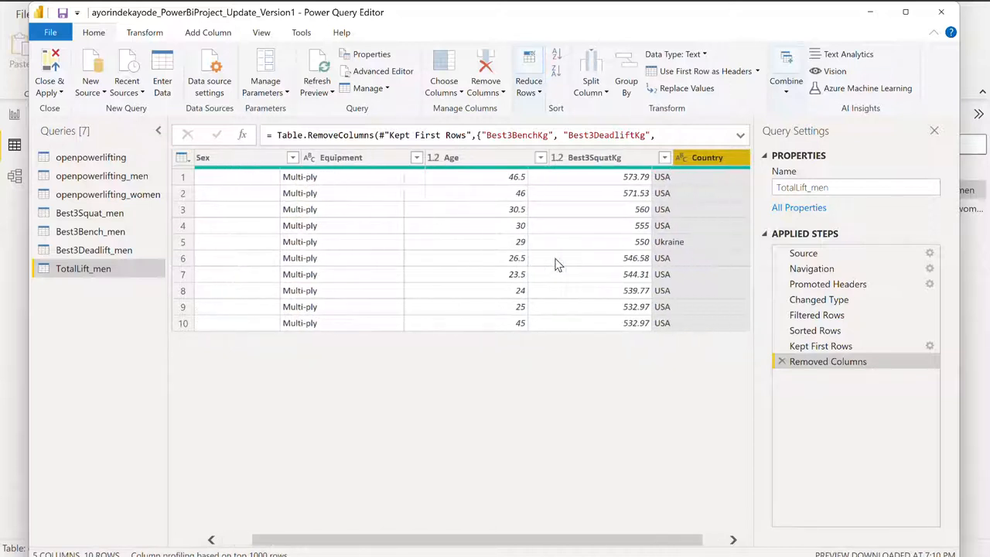
pyautogui.hscroll(-2, 558, 265)
pyautogui.hscroll(1, 556, 263)
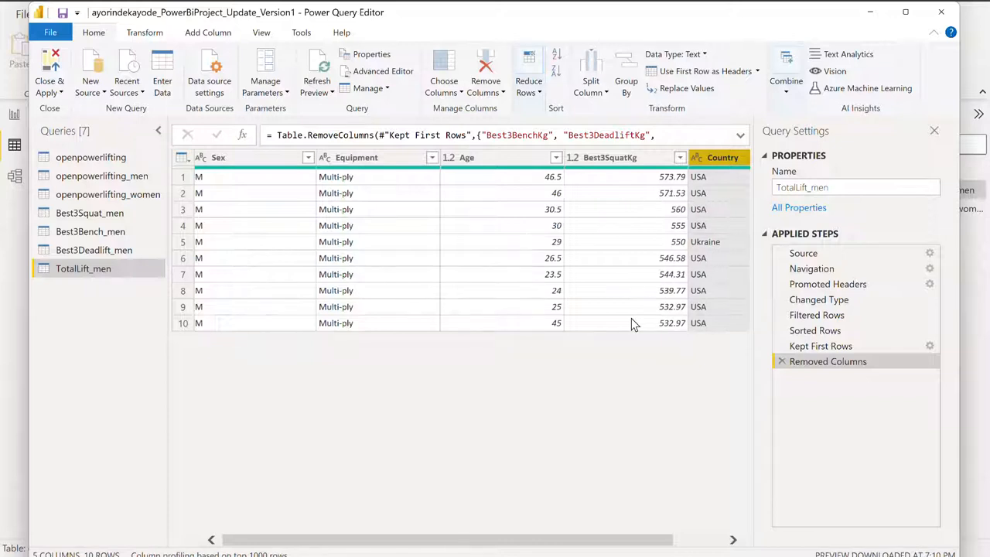
pyautogui.hscroll(3, 631, 323)
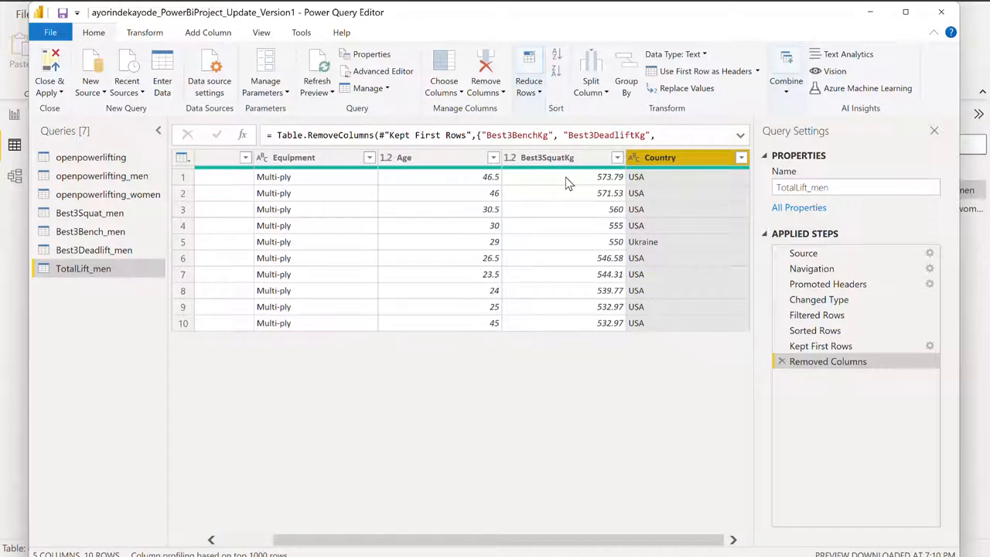
# - Open the Best3Squat_men query and look over its columns
pyautogui.click(85, 217)
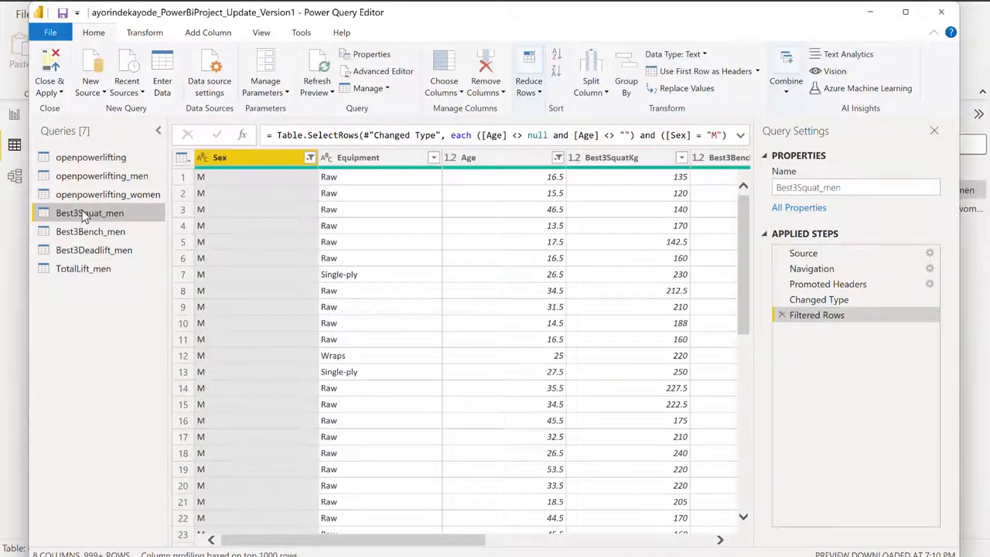
pyautogui.hscroll(1, 417, 369)
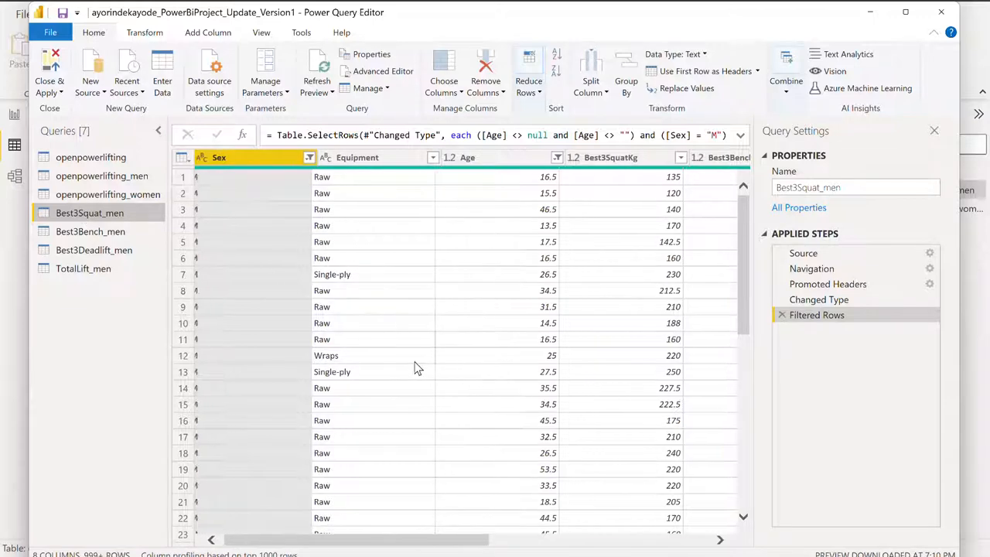
pyautogui.hscroll(5, 417, 369)
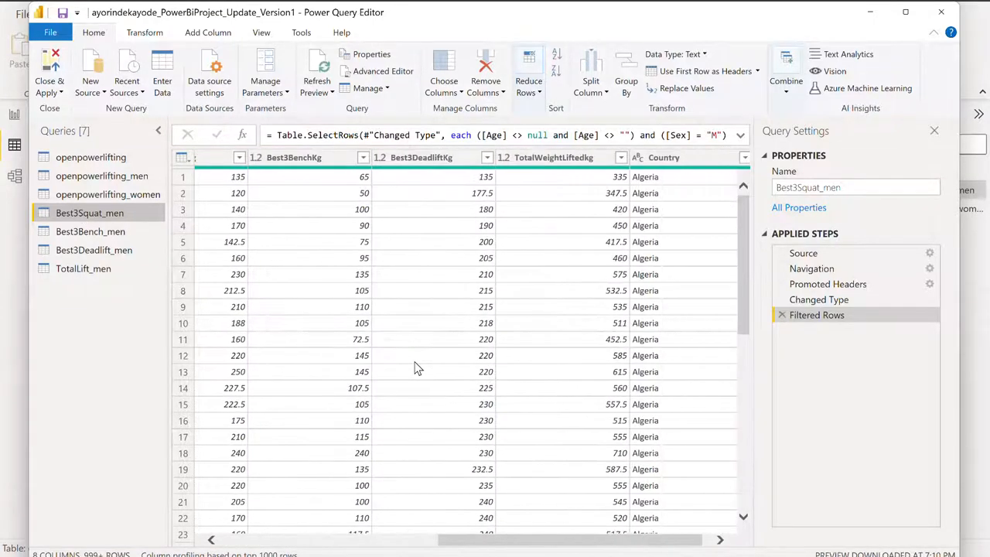
pyautogui.hscroll(-6, 417, 369)
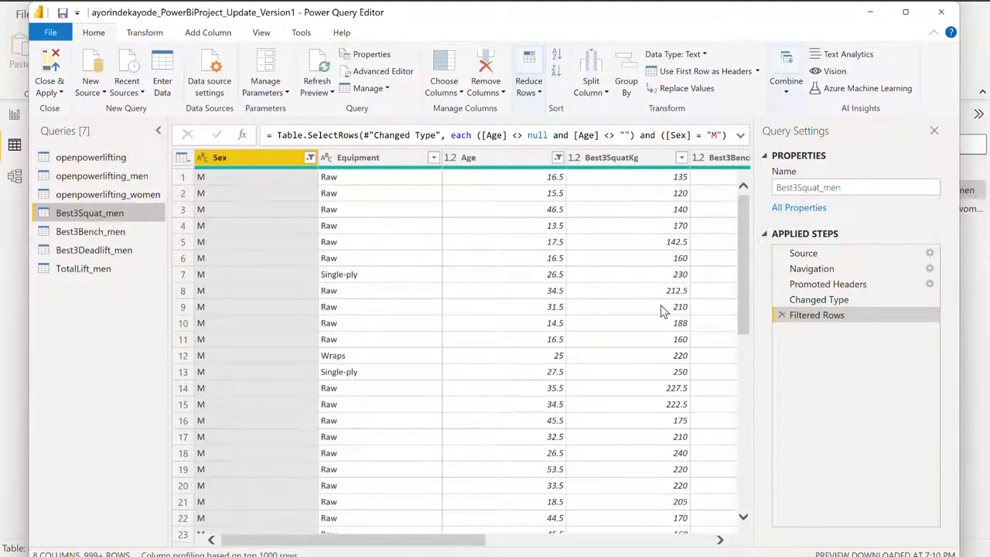
pyautogui.hscroll(3, 661, 309)
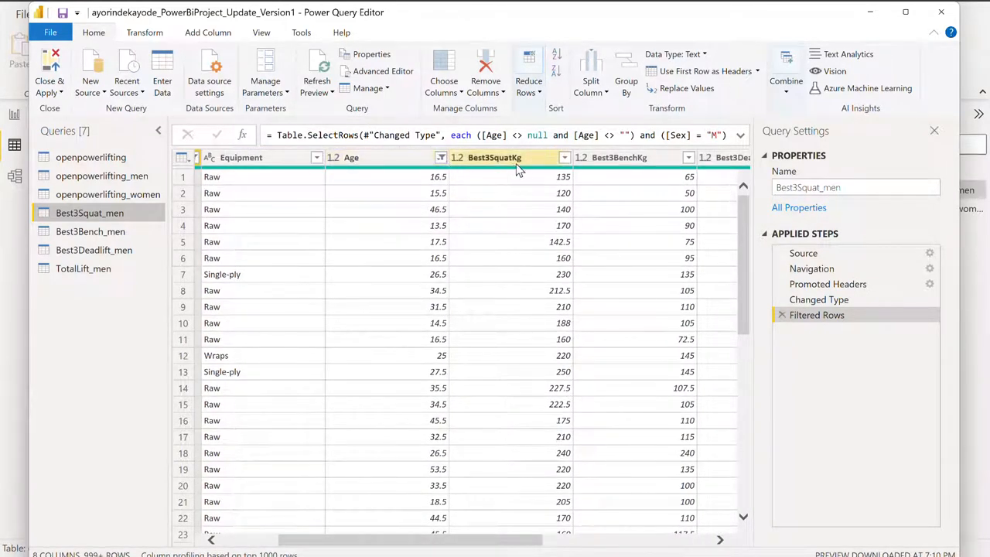
pyautogui.click(564, 158)
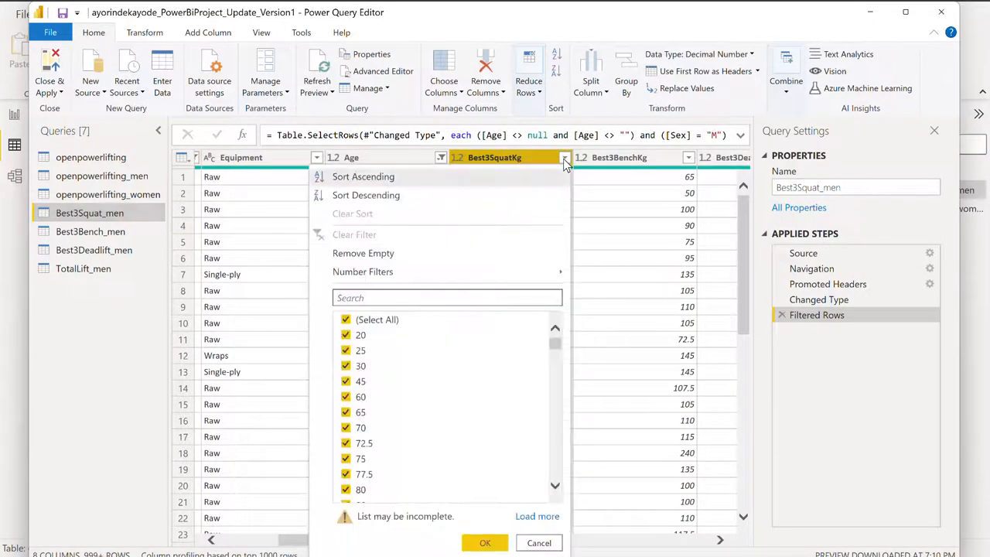
pyautogui.click(362, 195)
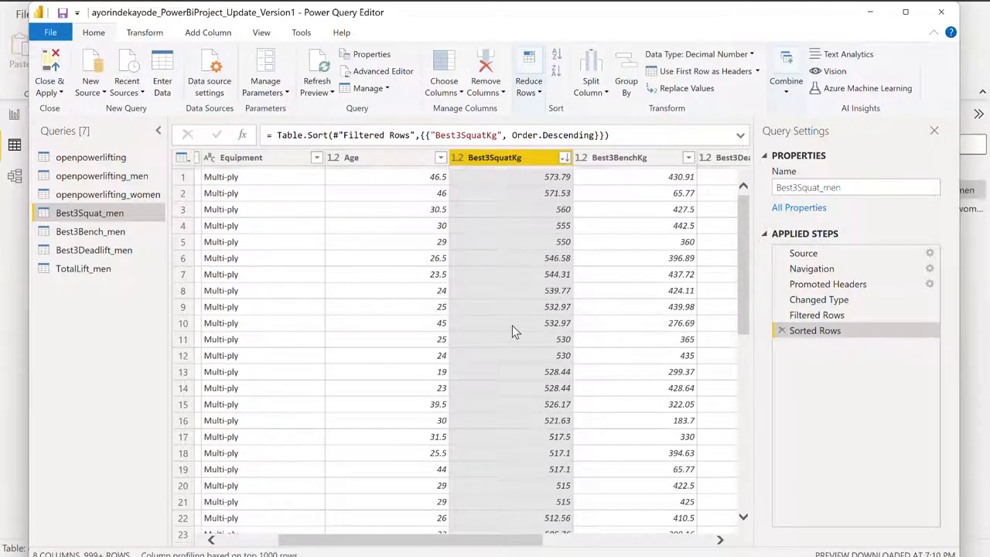
pyautogui.click(720, 540)
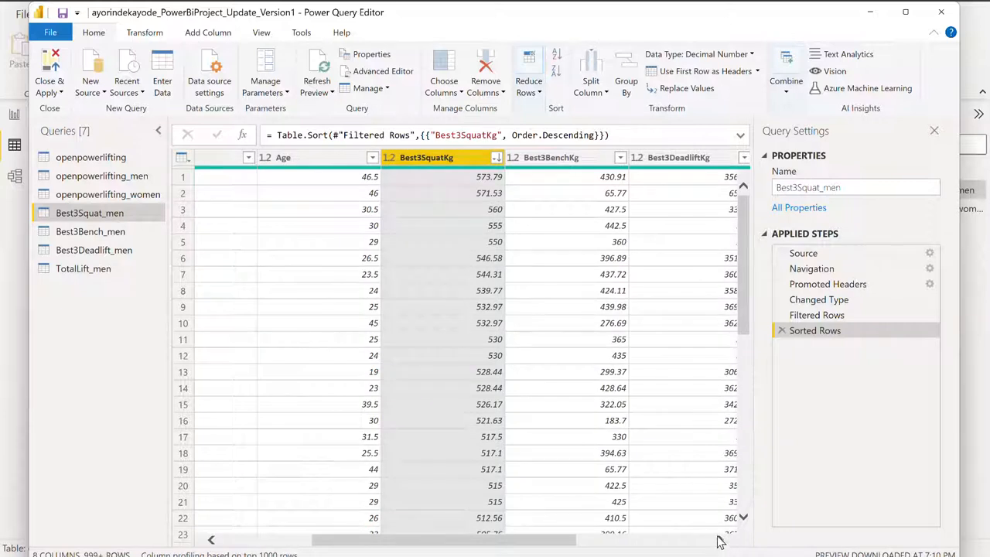
pyautogui.click(496, 157)
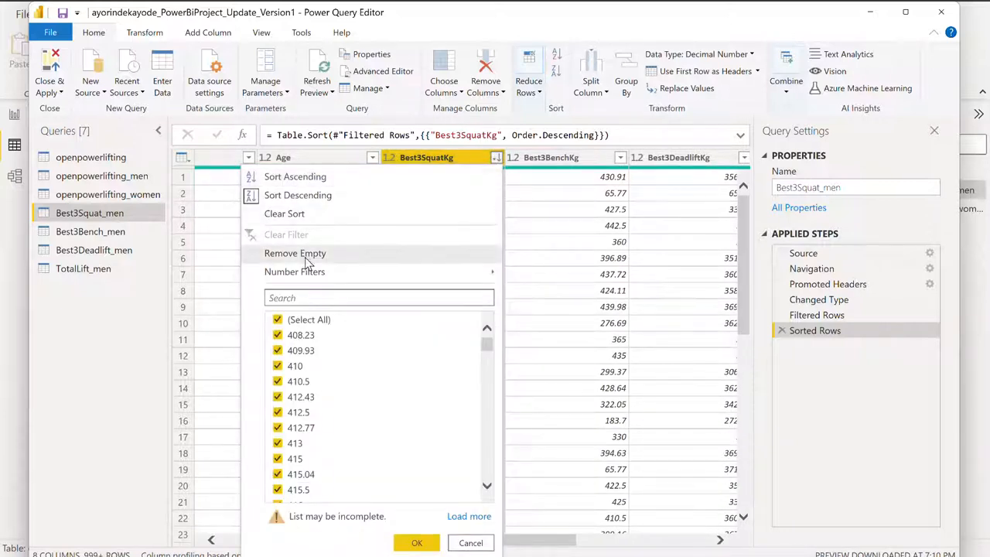
pyautogui.click(275, 217)
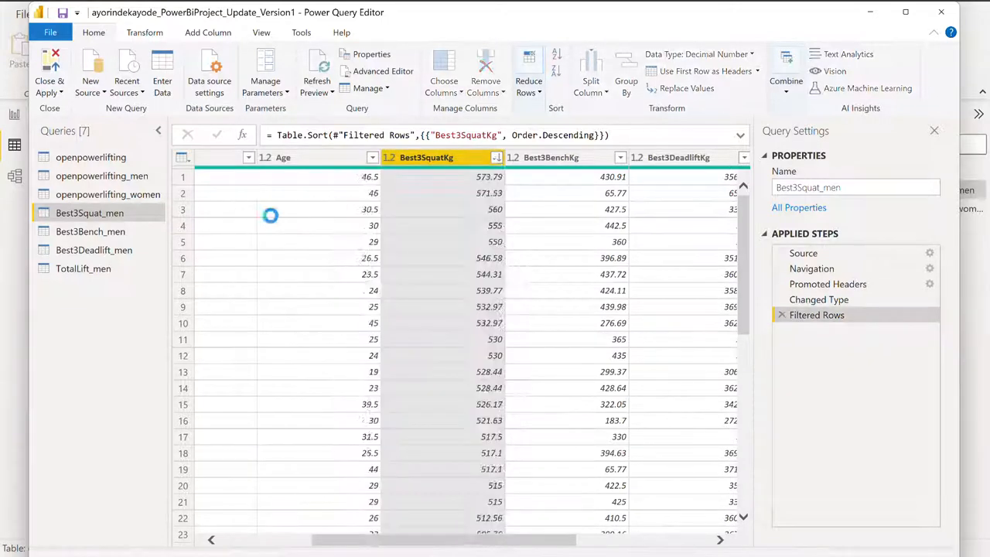
# - Sort the Best3Squat_men query by the TotalWeightLiftedkg column in descending order
pyautogui.click(719, 540)
pyautogui.click(719, 540)
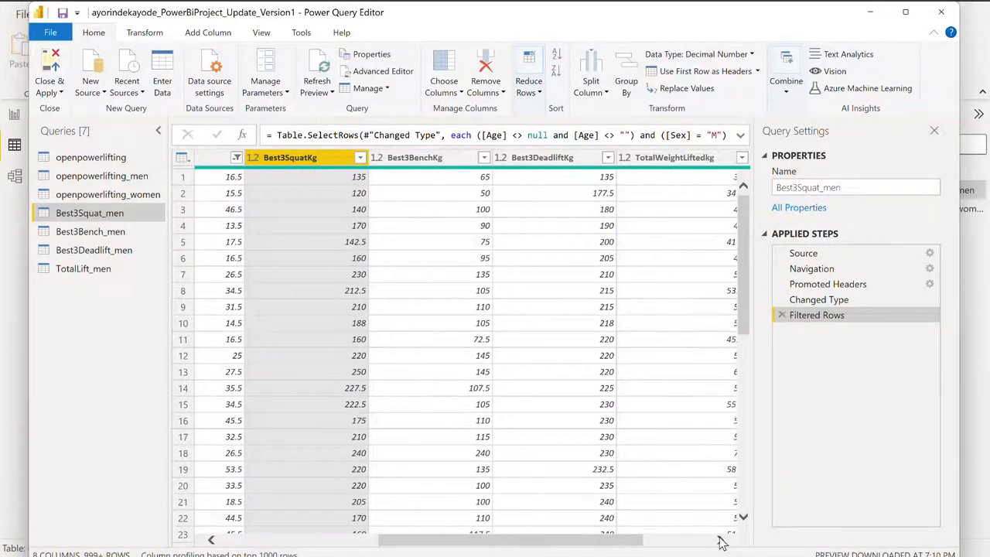
pyautogui.click(719, 540)
pyautogui.click(719, 540)
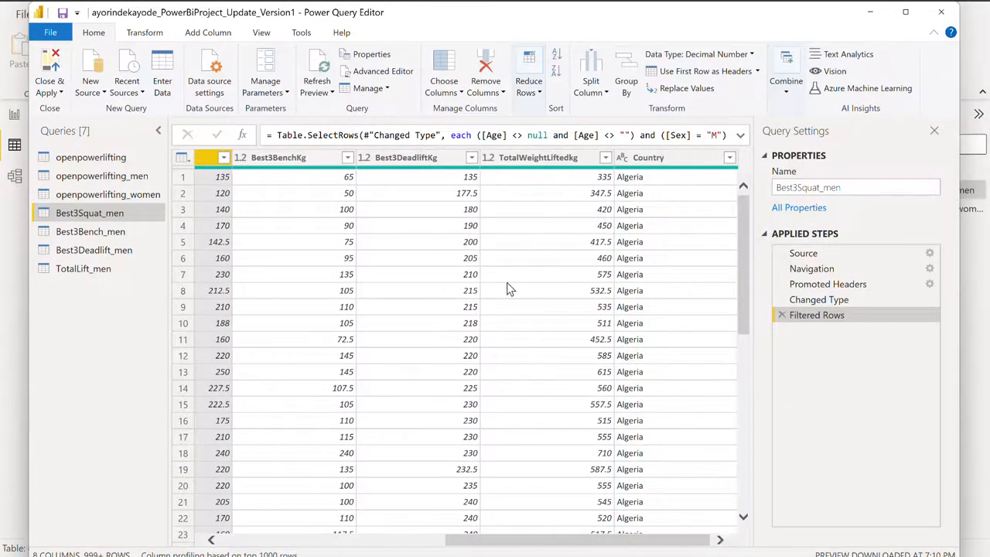
pyautogui.click(605, 157)
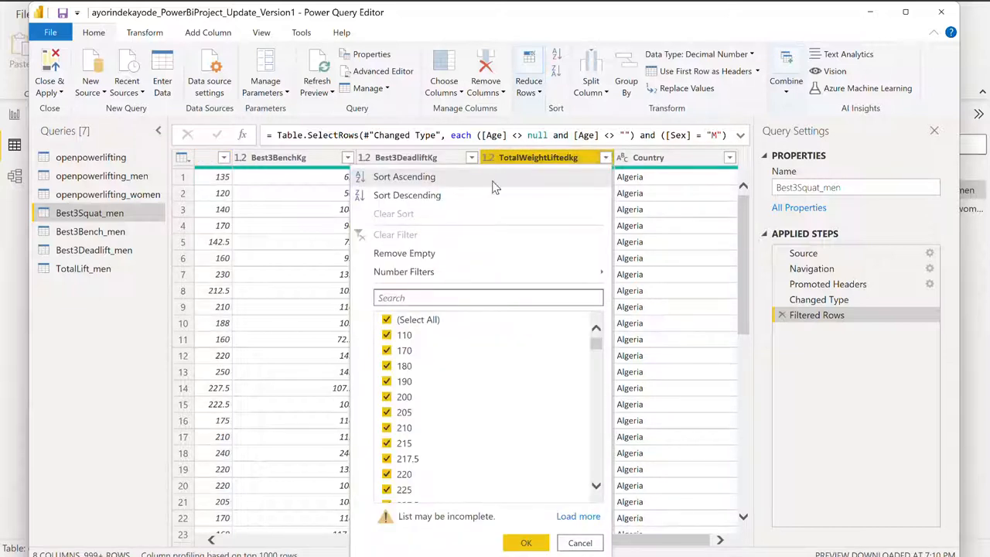
pyautogui.click(419, 195)
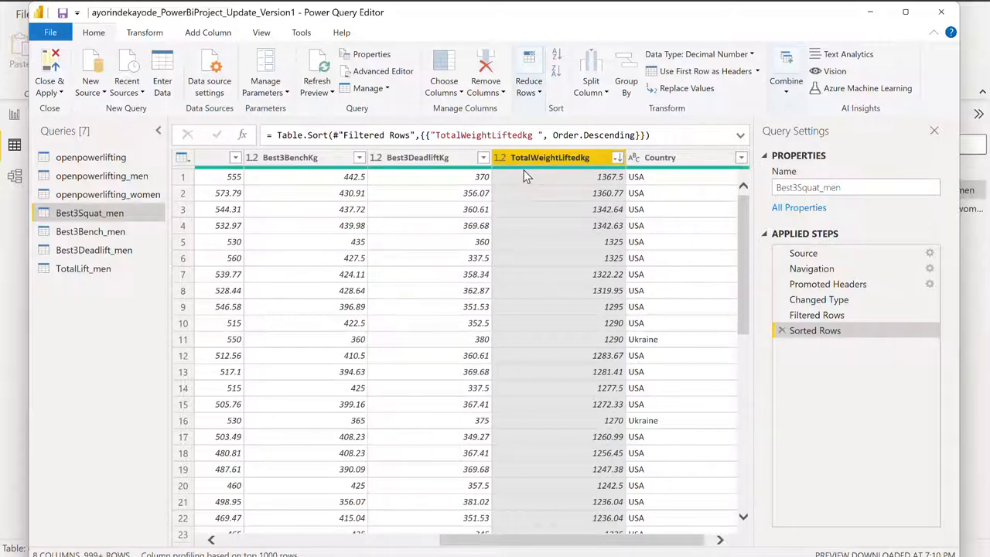
# - Keep only the top 10 rows of the sorted Best3Squat_men query
pyautogui.click(528, 85)
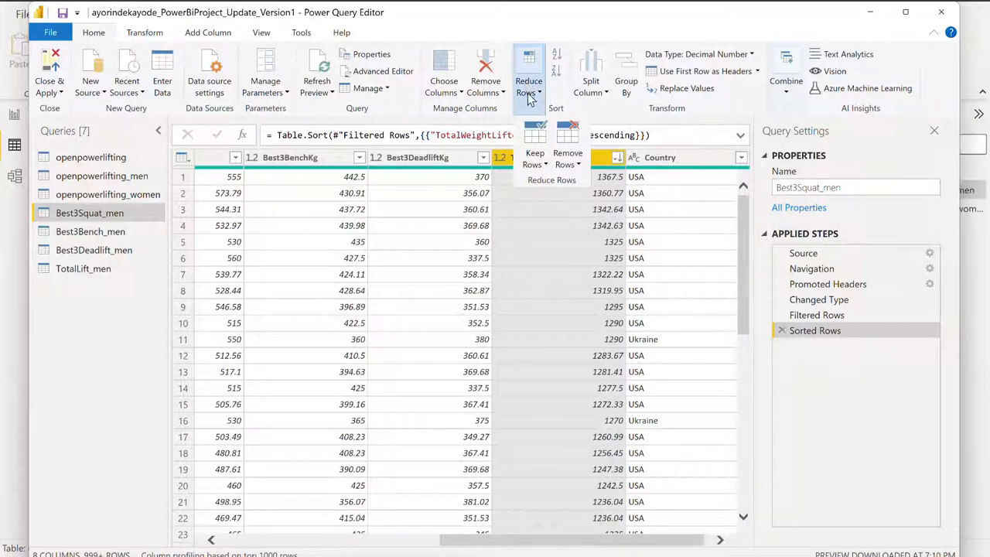
pyautogui.click(534, 153)
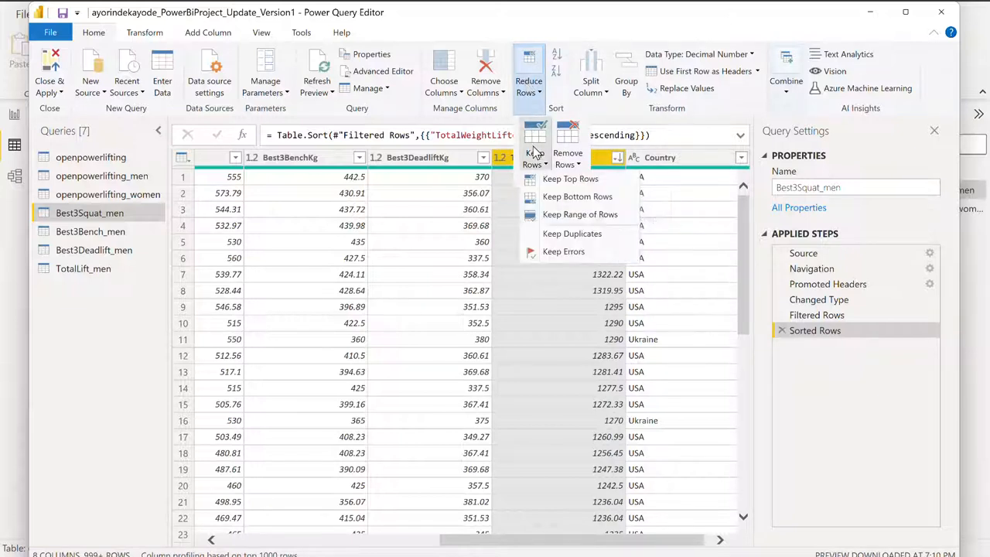
pyautogui.click(555, 178)
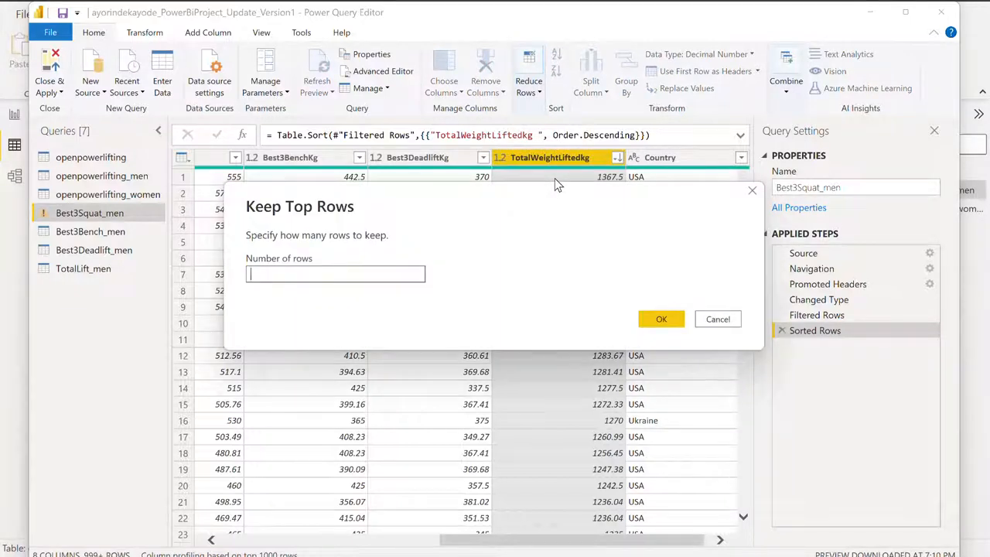
pyautogui.write('10')
pyautogui.click(663, 320)
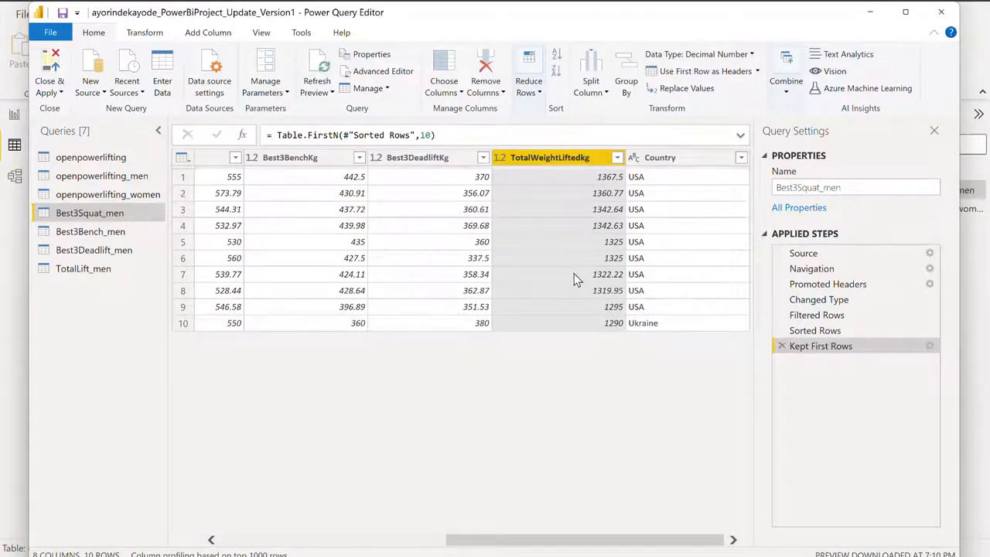
# - Remove the Best3DeadliftKg, Best3BenchKg and Best3SquatKg columns from the Best3Squat_men query
pyautogui.click(416, 157)
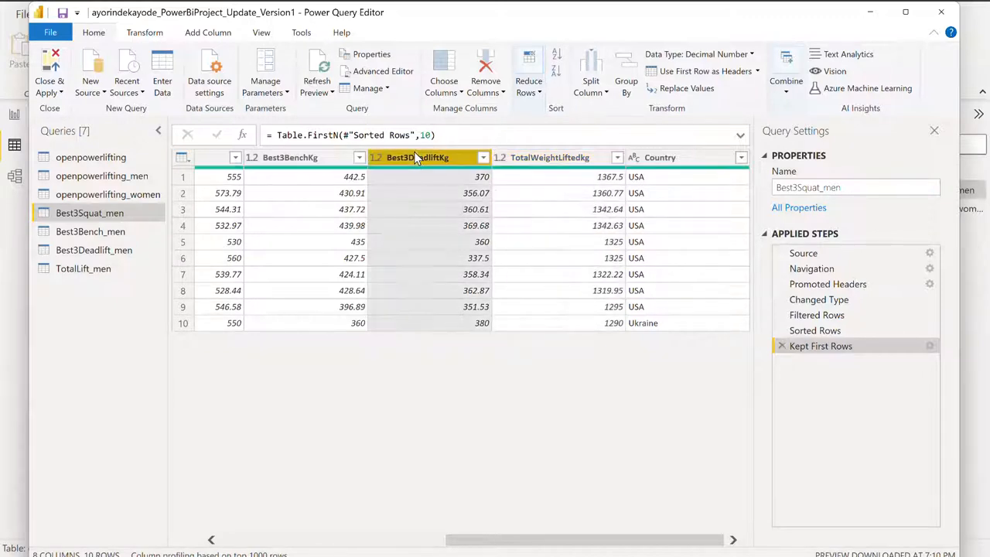
pyautogui.click(487, 90)
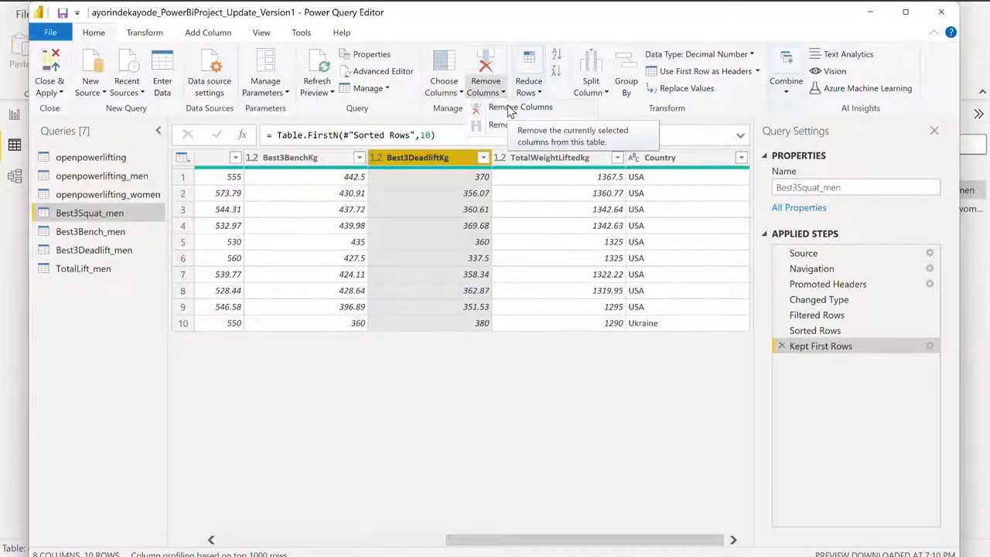
pyautogui.click(511, 108)
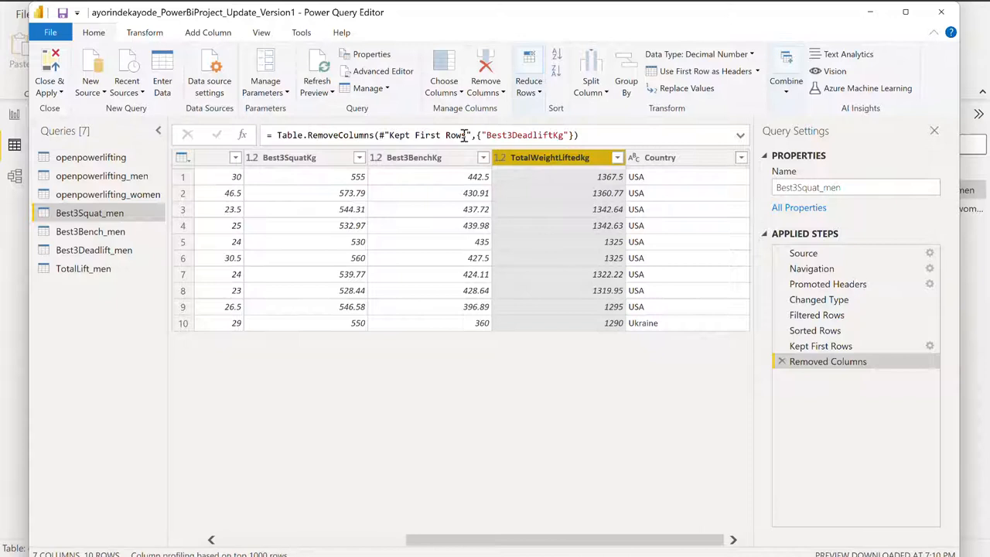
pyautogui.click(406, 156)
pyautogui.click(483, 90)
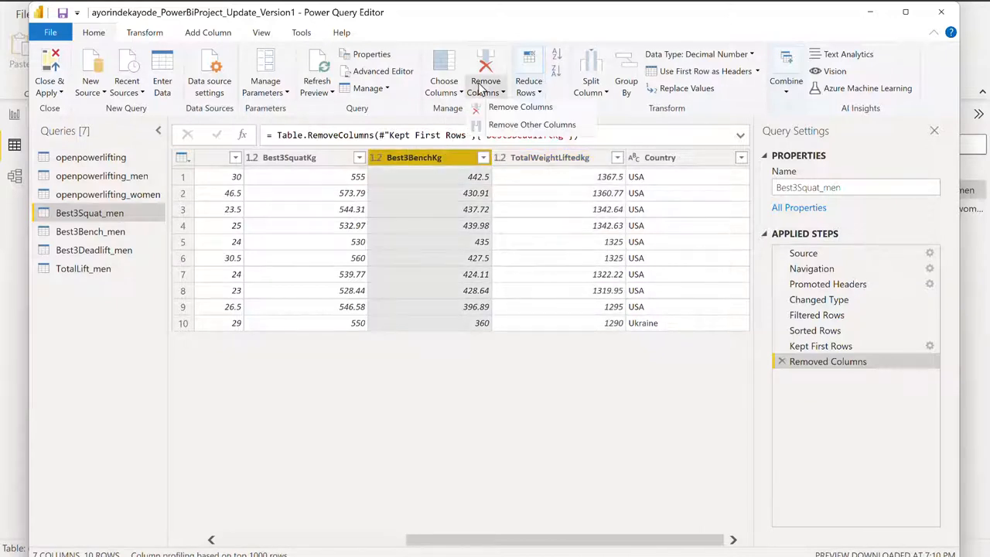
pyautogui.click(504, 109)
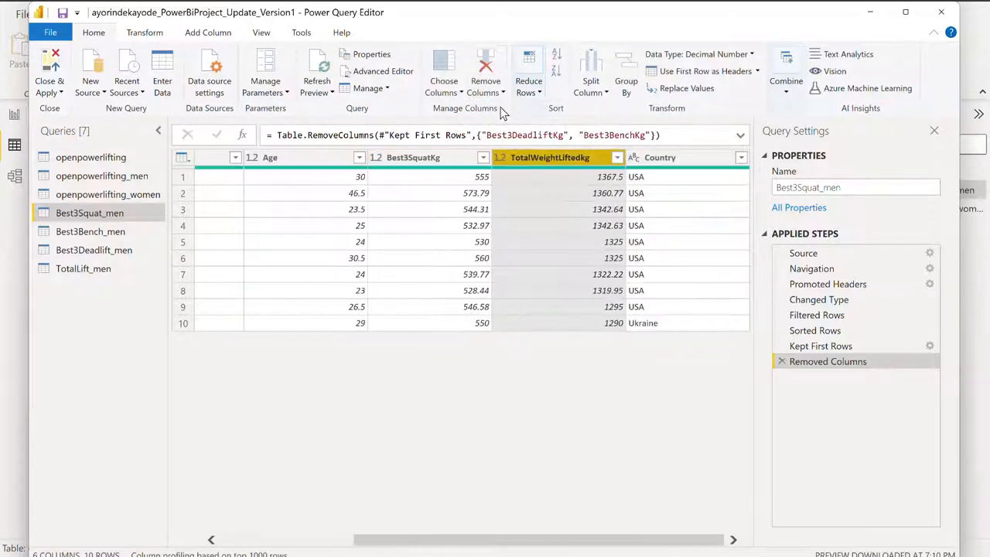
pyautogui.click(395, 157)
pyautogui.click(527, 87)
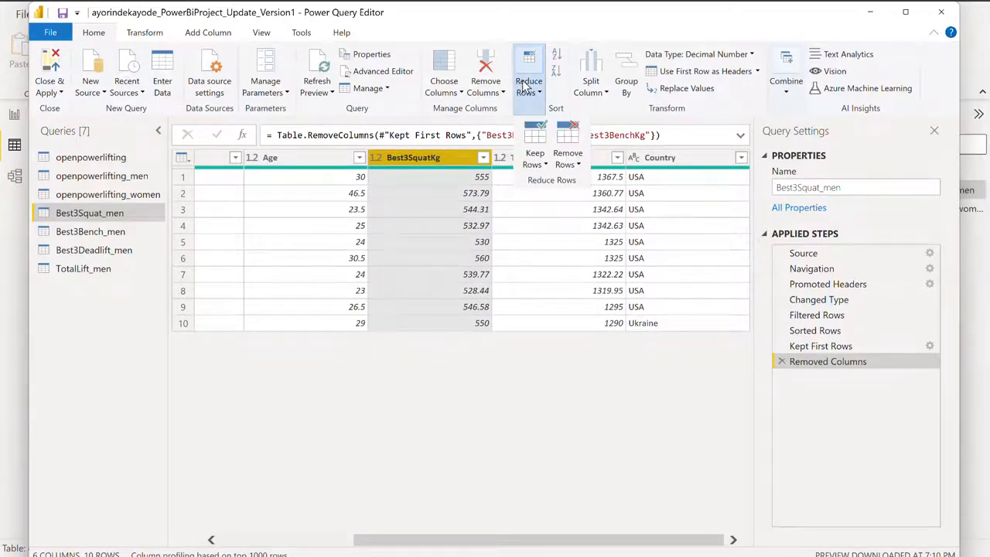
pyautogui.click(477, 82)
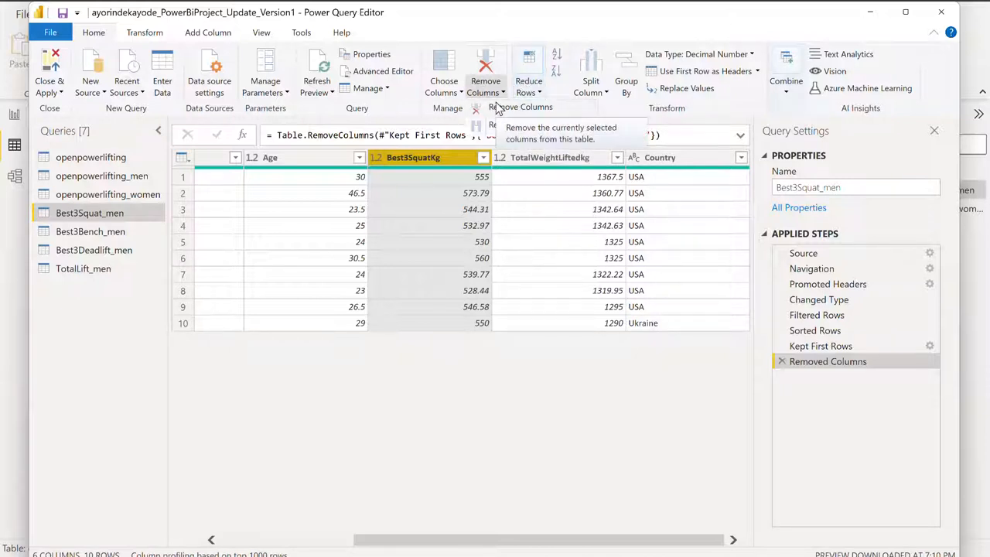
pyautogui.click(496, 104)
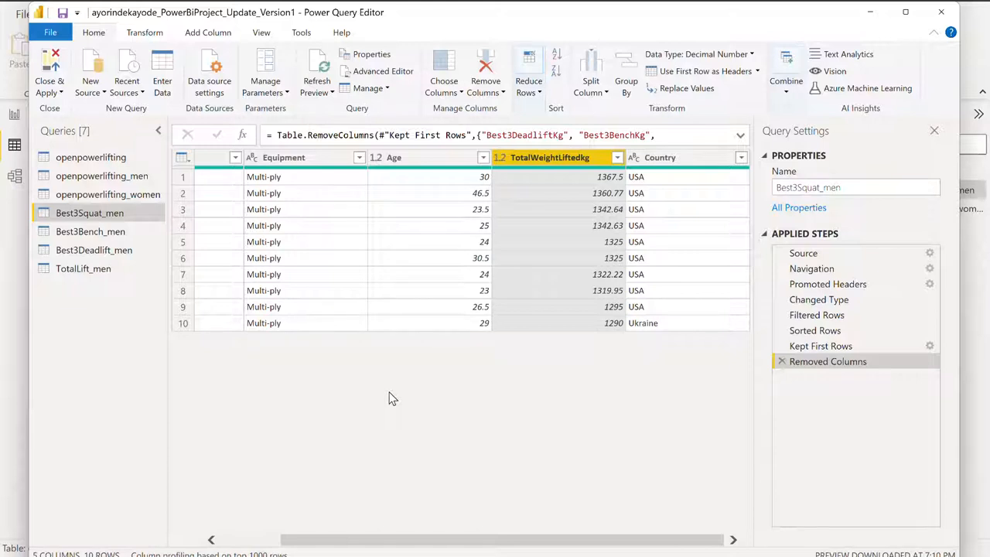
# - Rename the Best3Squat_men query as TotalLift1_men
pyautogui.rightClick(100, 219)
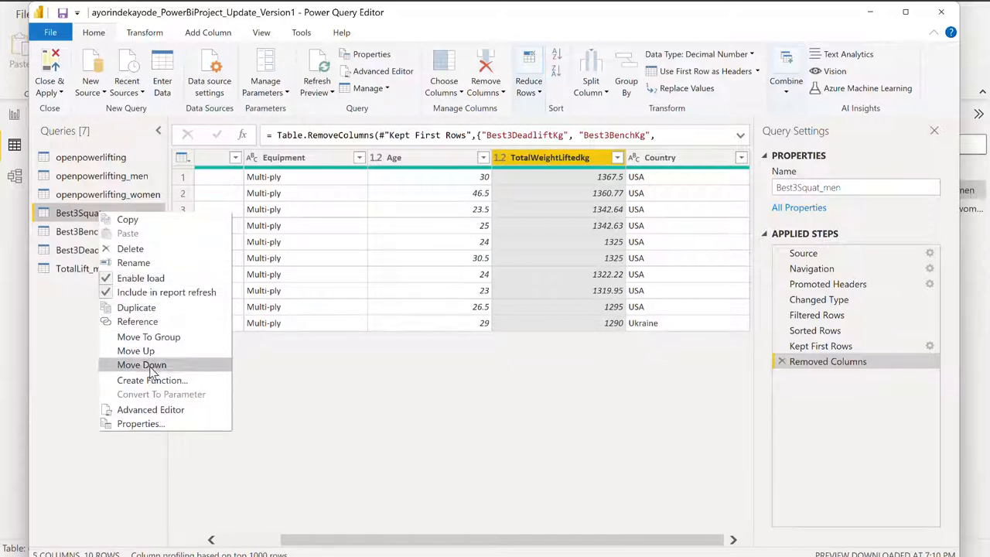
pyautogui.click(151, 263)
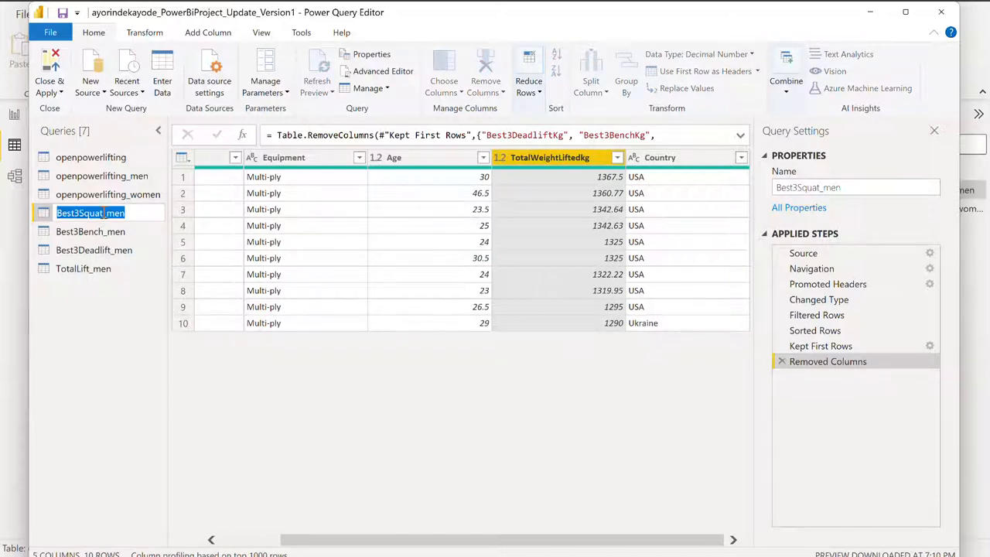
pyautogui.click(102, 213)
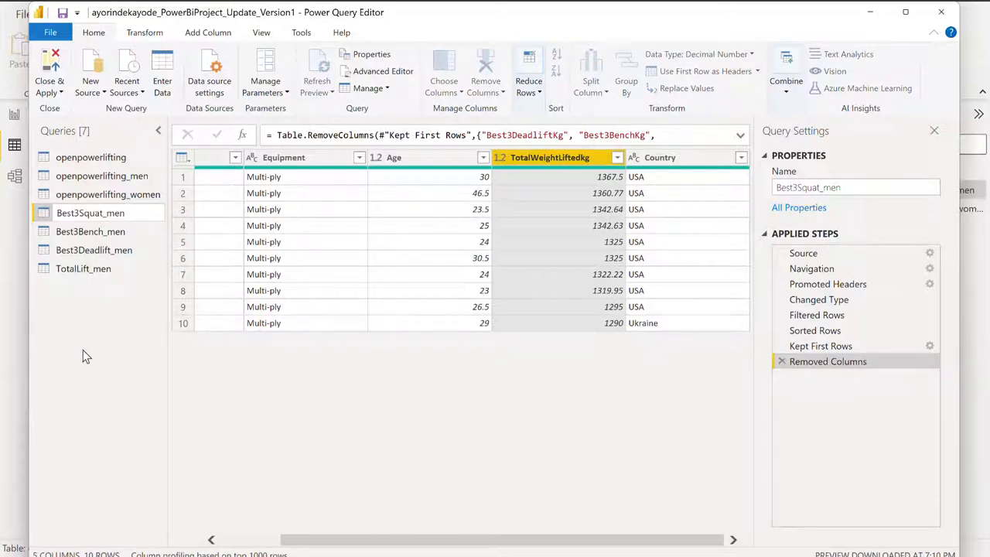
pyautogui.press('BackSpace')
pyautogui.press('BackSpace')
pyautogui.press('BackSpace')
pyautogui.press('BackSpace')
pyautogui.press('BackSpace')
pyautogui.press('BackSpace')
pyautogui.press('BackSpace')
pyautogui.press('BackSpace')
pyautogui.press('BackSpace')
pyautogui.press('BackSpace')
pyautogui.write('Total')
pyautogui.write('Men')
pyautogui.press('BackSpace')
pyautogui.press('BackSpace')
pyautogui.press('BackSpace')
pyautogui.write('Lift1')
pyautogui.press('Return')
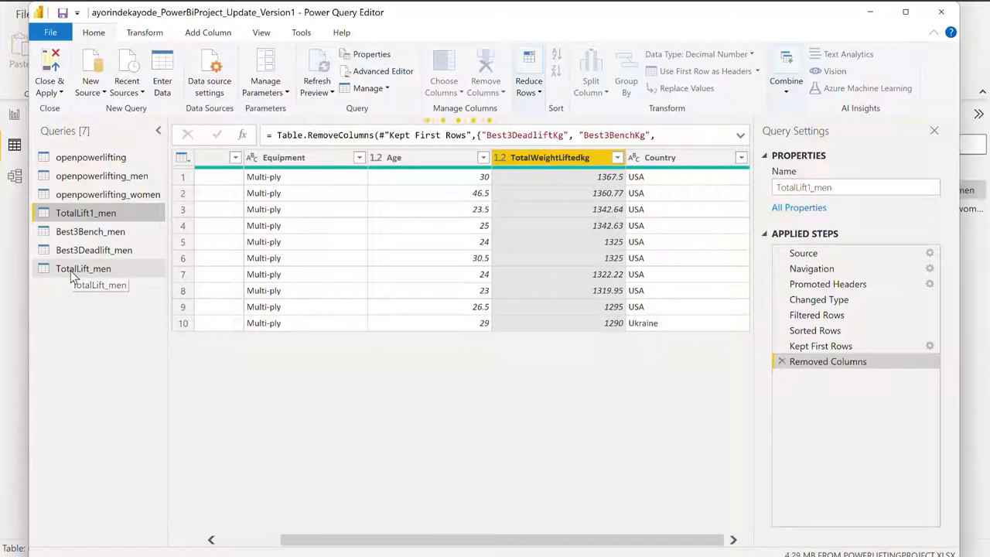
# - Rename the TotalLift_men query as Best3Squat_men
pyautogui.rightClick(72, 270)
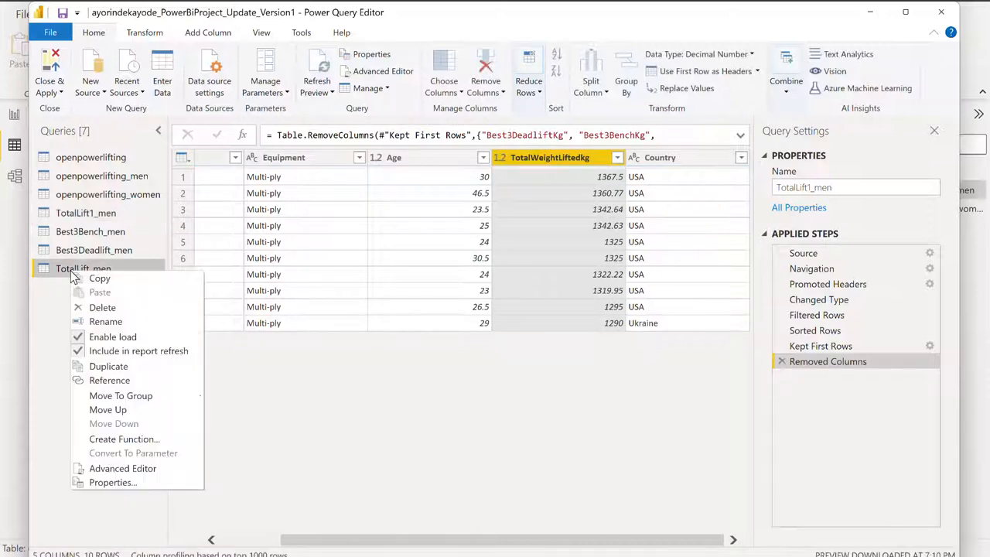
pyautogui.click(106, 322)
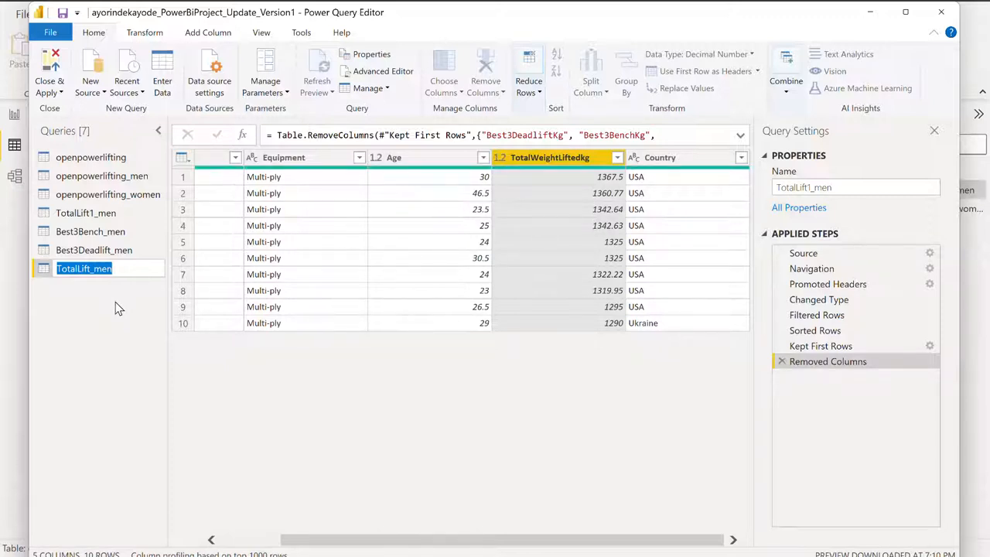
pyautogui.write('Best')
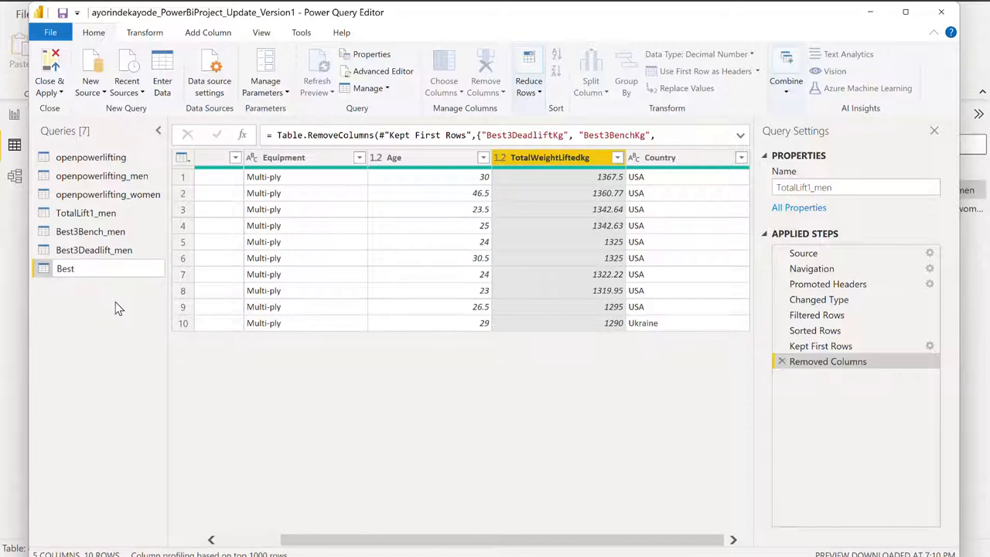
pyautogui.write('3')
pyautogui.press('Return')
pyautogui.write('Squat_men')
pyautogui.press('Return')
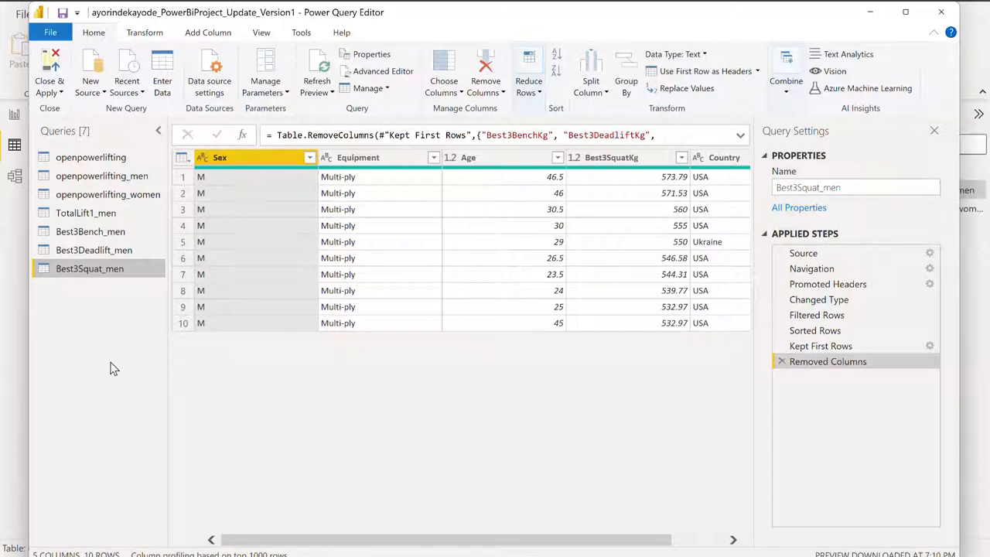
# - Compare the Best3Bench_men and Best3Deadlift_men queries and look over their rows and applied steps
pyautogui.click(90, 233)
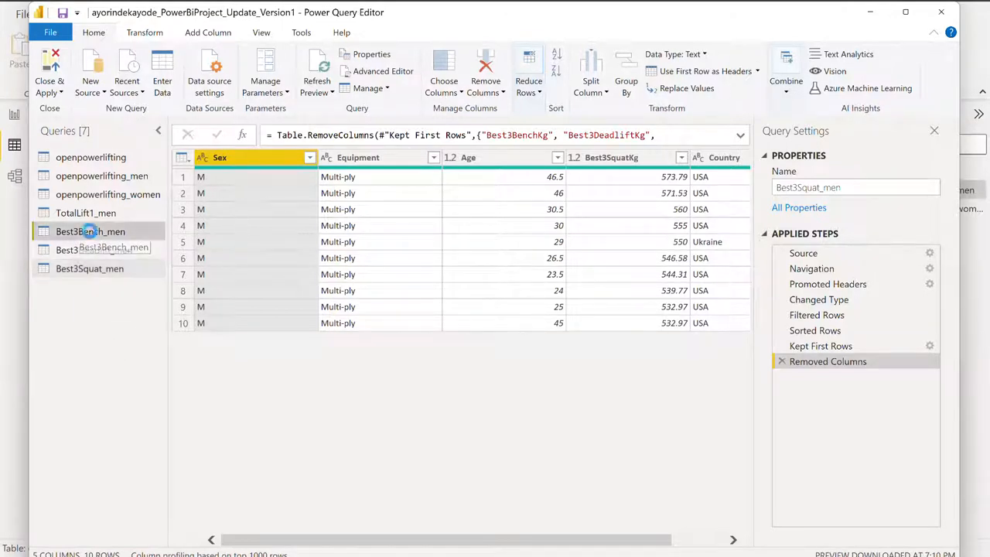
pyautogui.click(93, 253)
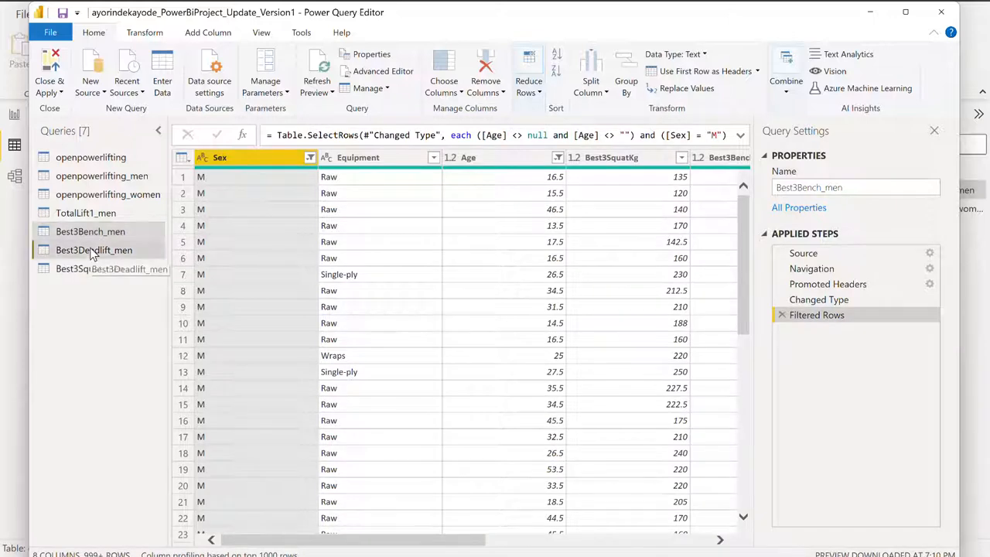
pyautogui.click(93, 236)
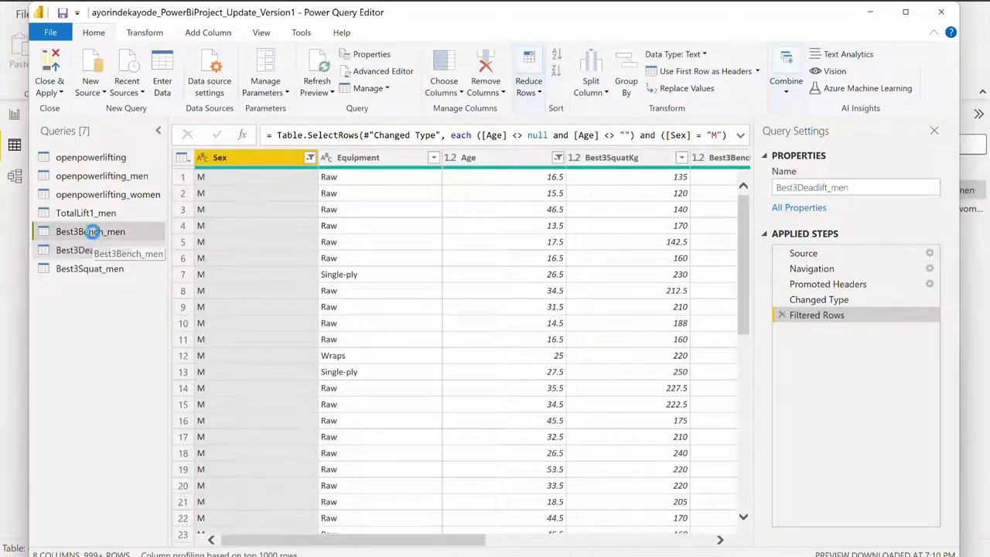
pyautogui.click(99, 250)
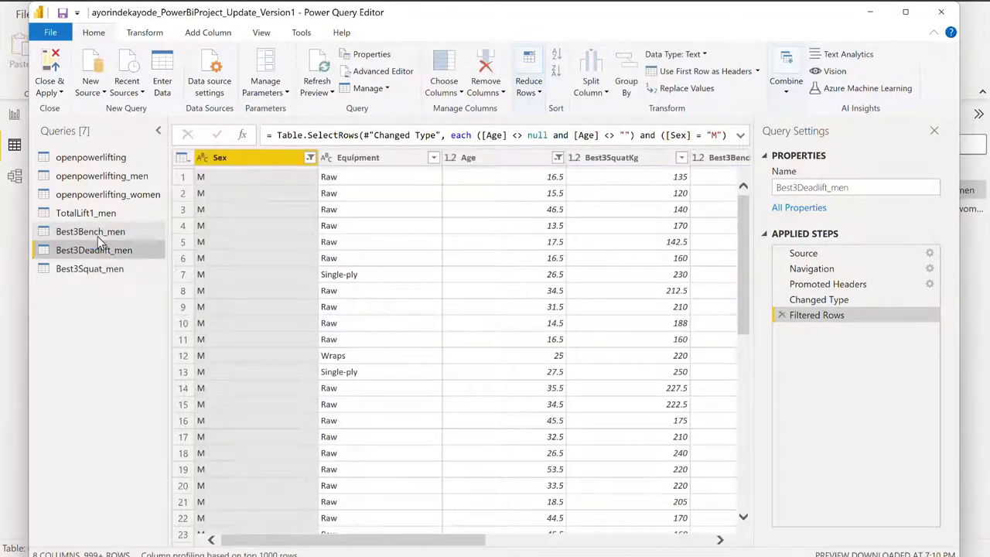
pyautogui.click(99, 238)
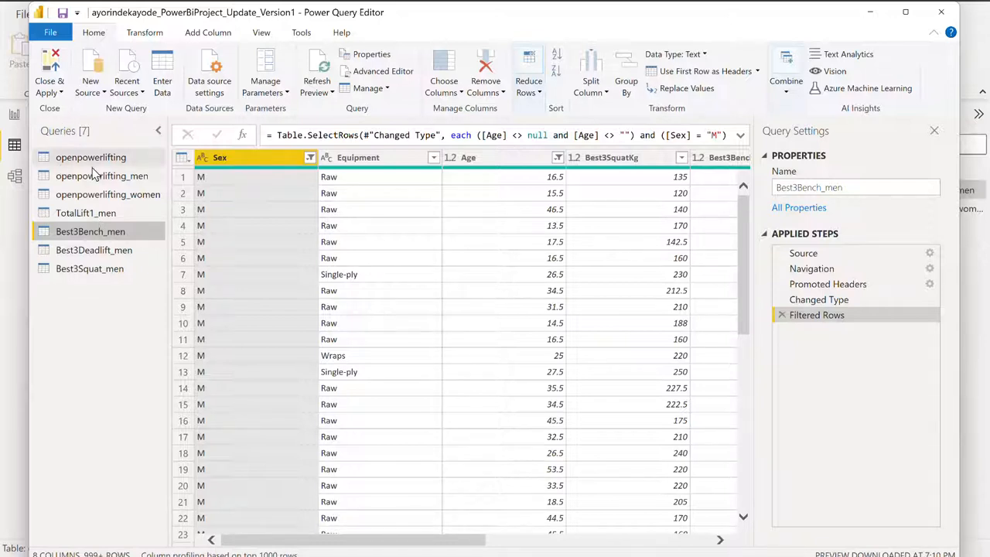
pyautogui.moveTo(87, 177); pyautogui.dragTo(83, 186)
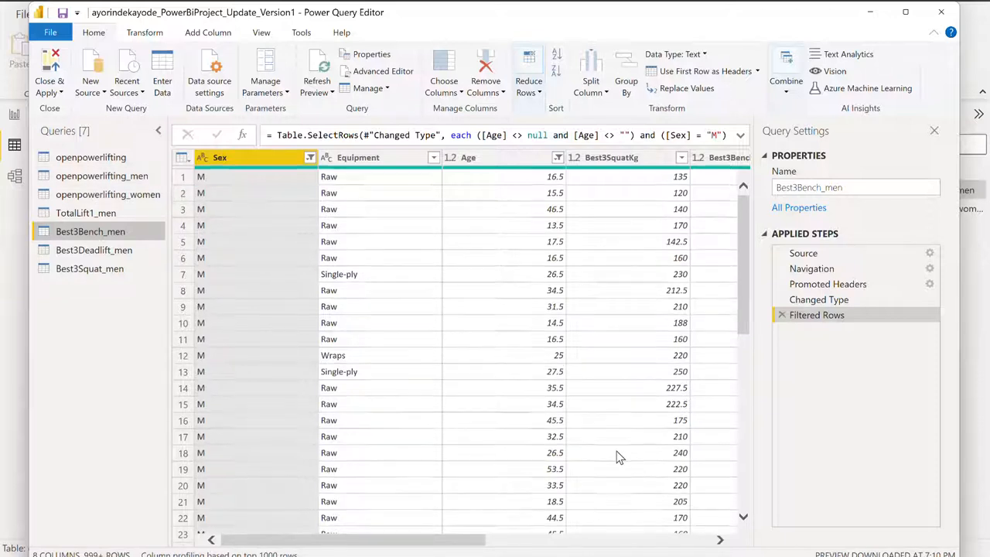
pyautogui.scroll(-2, 617, 456)
pyautogui.scroll(-2, 617, 457)
pyautogui.scroll(3, 617, 456)
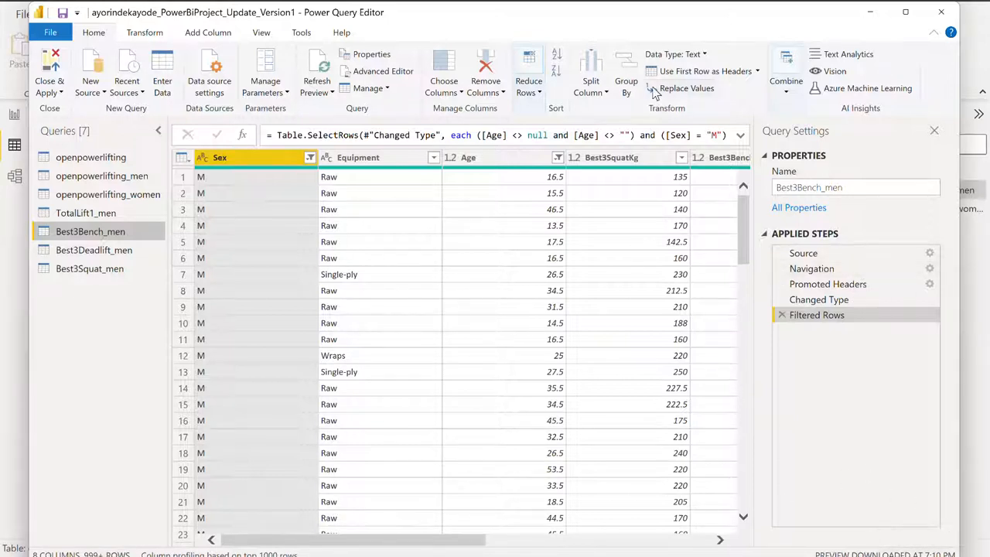
# - Close the query editor with all query changes applied and save the report
pyautogui.click(56, 17)
pyautogui.click(48, 86)
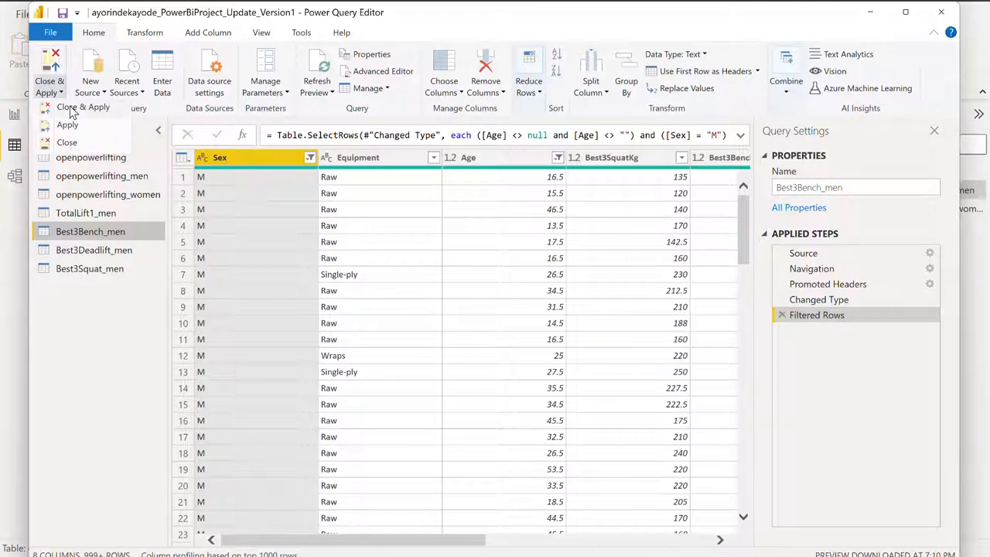
pyautogui.click(70, 108)
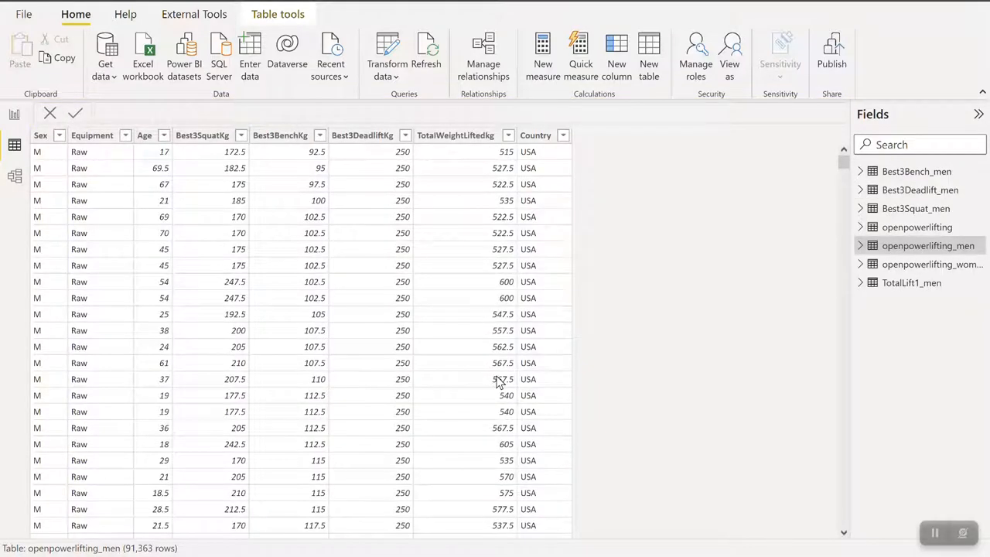
pyautogui.click(24, 16)
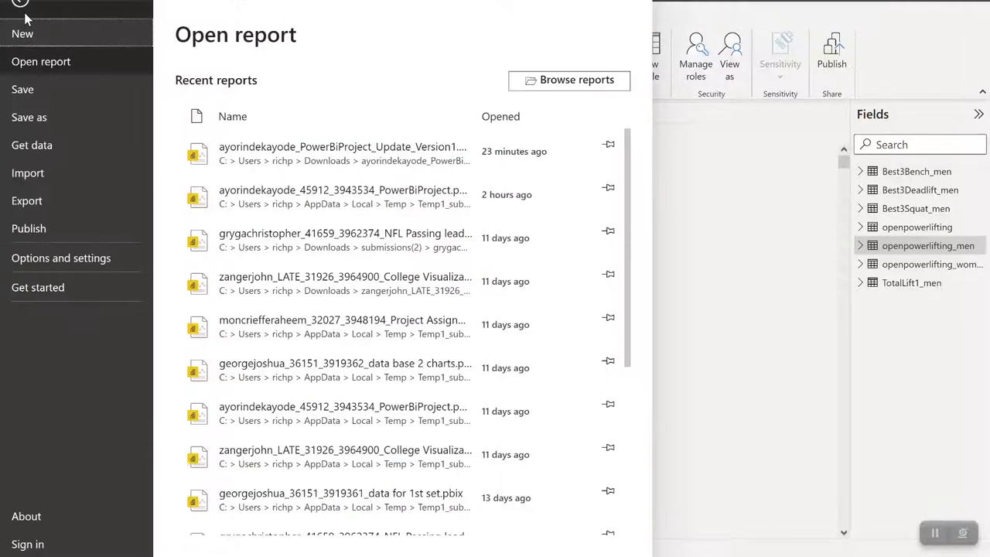
pyautogui.click(28, 92)
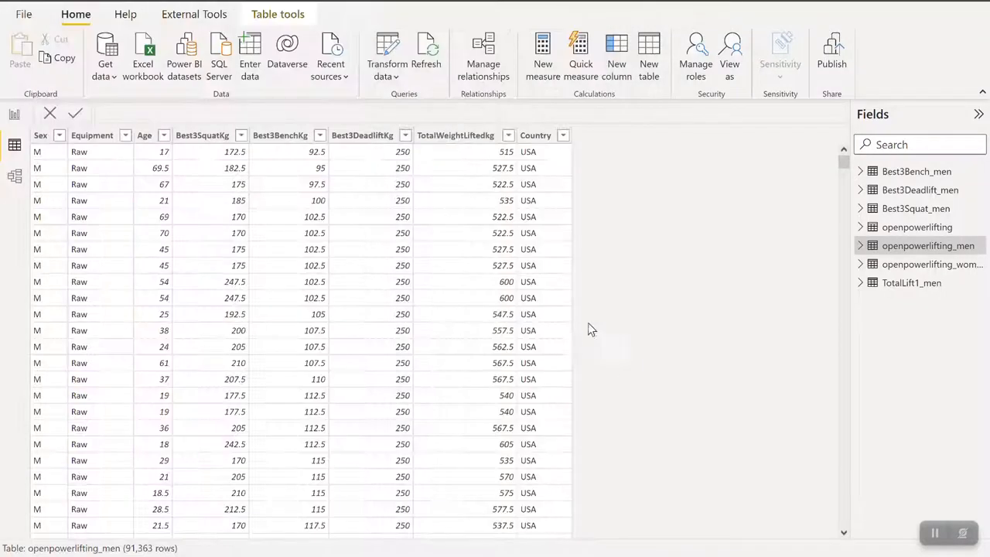